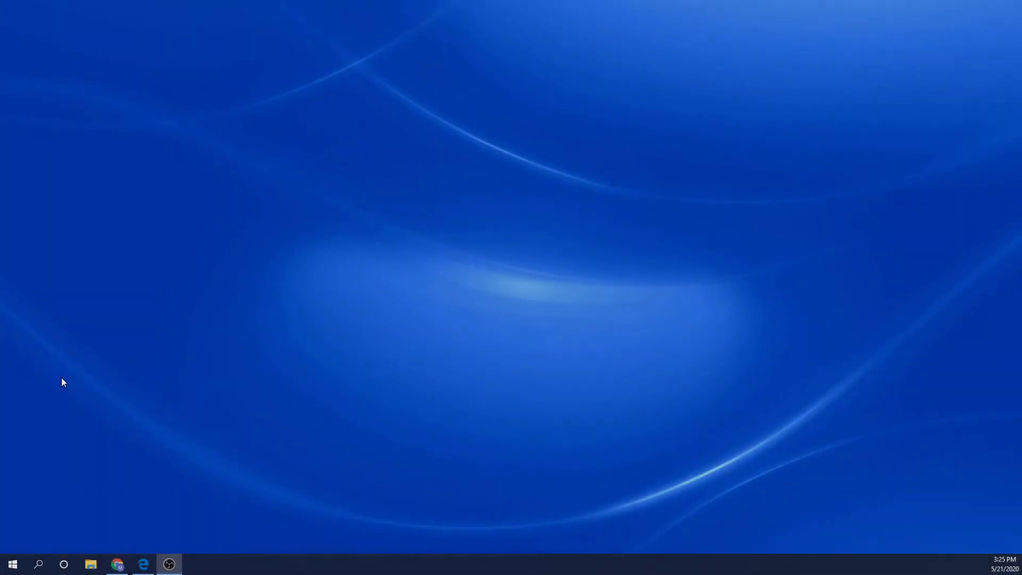
- Launch Rhino 6 and start a new model from the Large Objects - Meters template
click(13, 564)
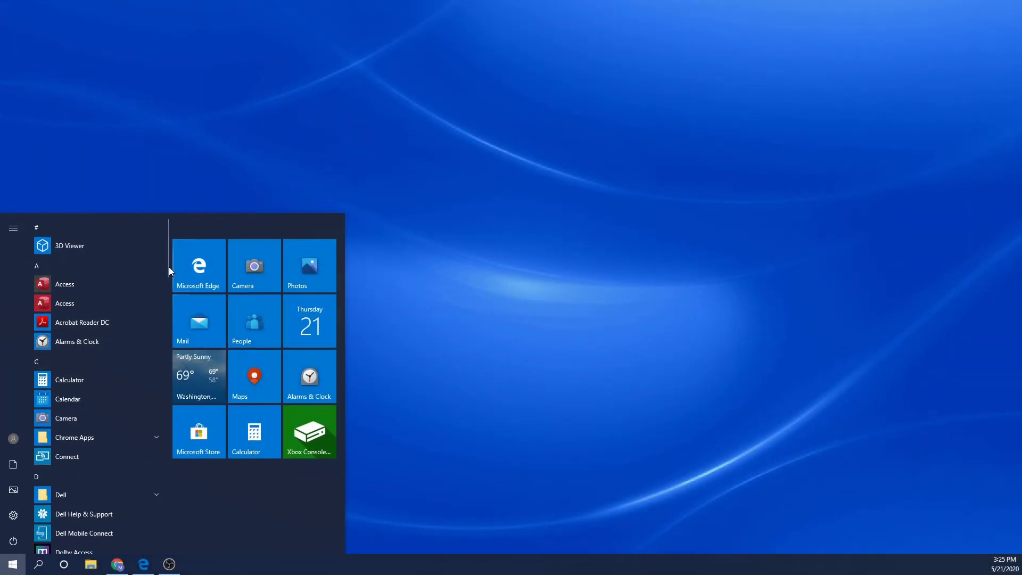
drag(167, 265, 171, 462)
click(157, 382)
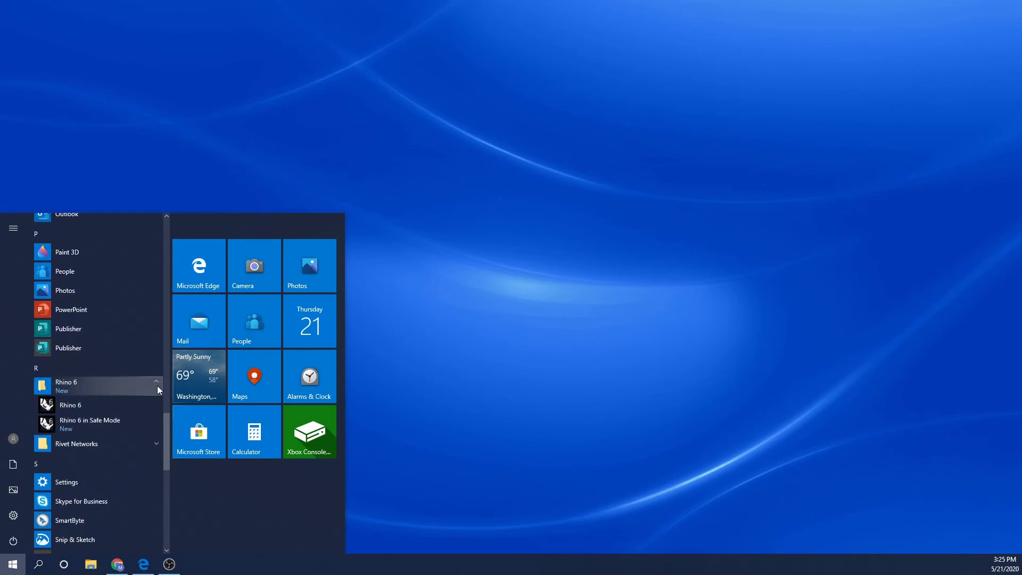
click(131, 406)
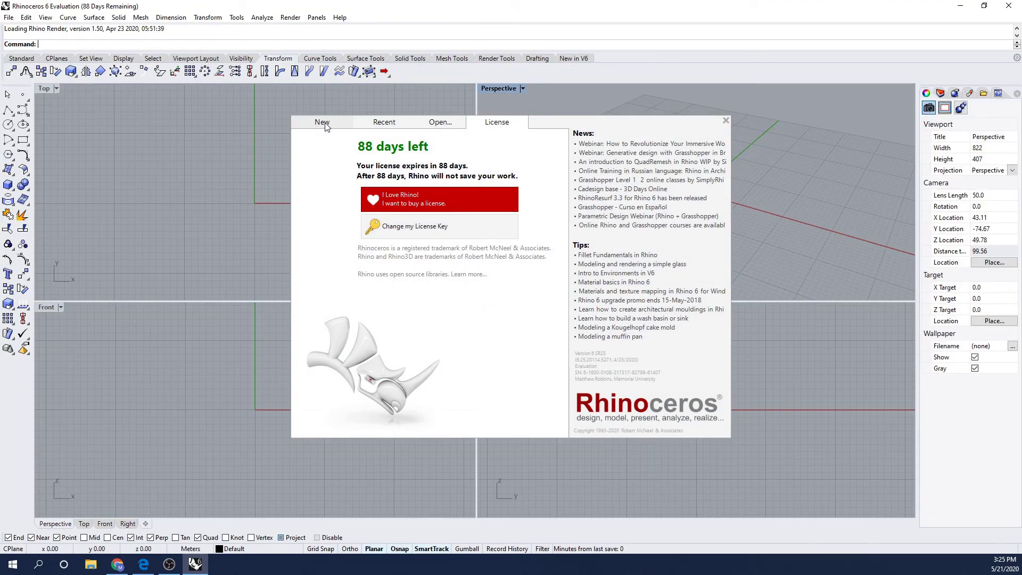
click(323, 124)
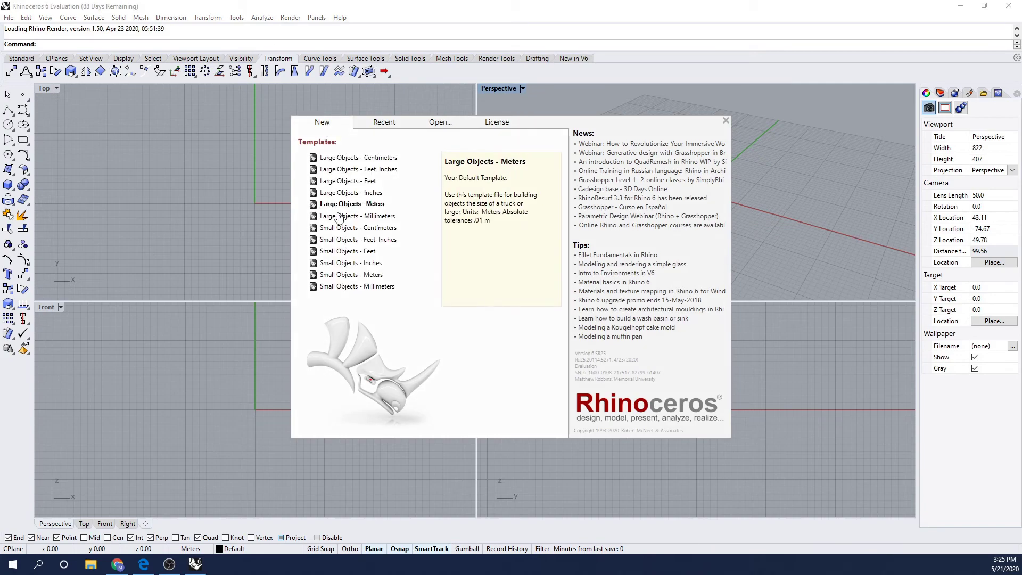
click(373, 204)
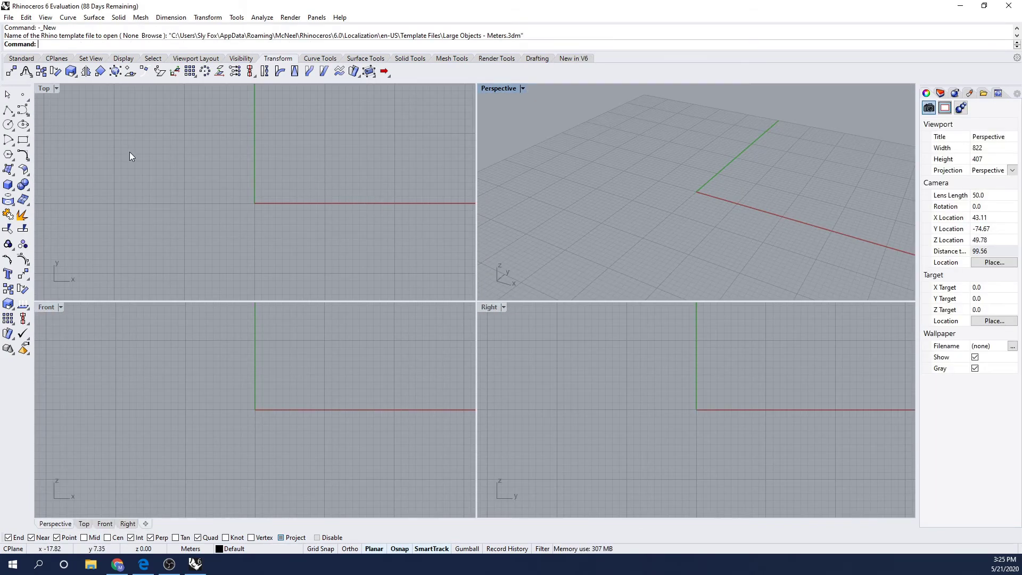
- In the maximized Top viewport, draw a 135 m line from the origin along the positive X axis
click(45, 91)
double_click(45, 90)
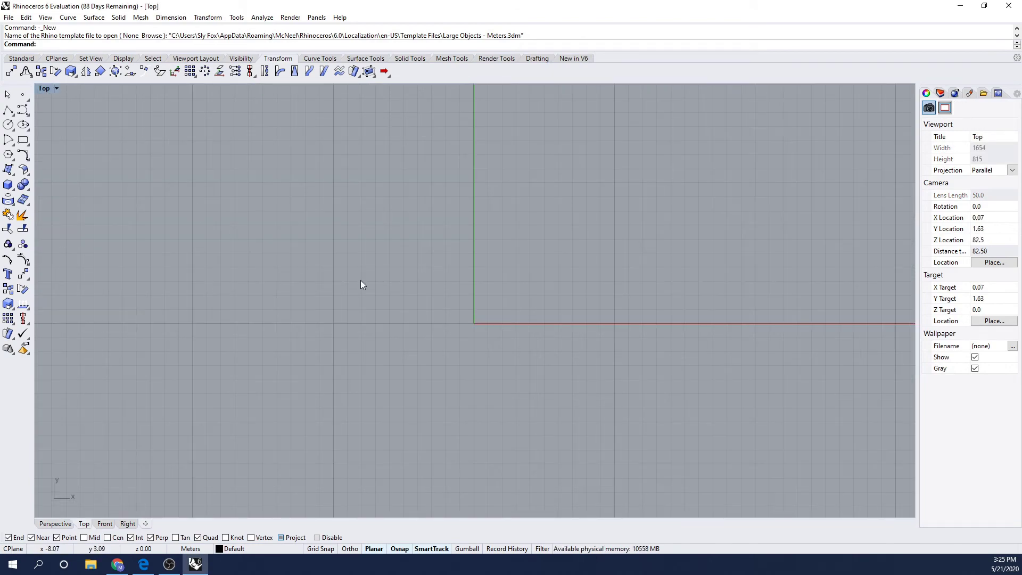
right_drag(490, 310, 337, 311)
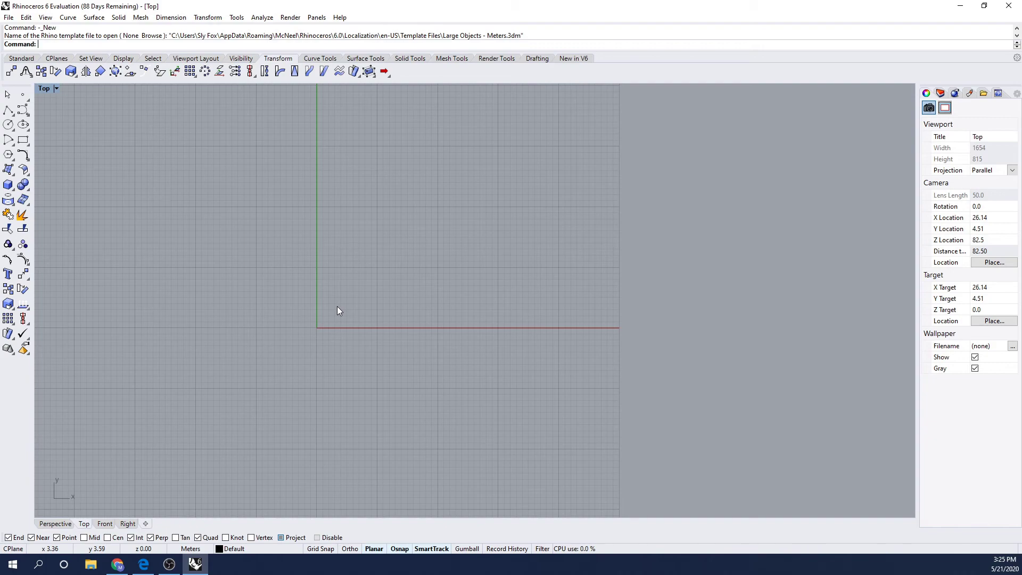
text(Line)
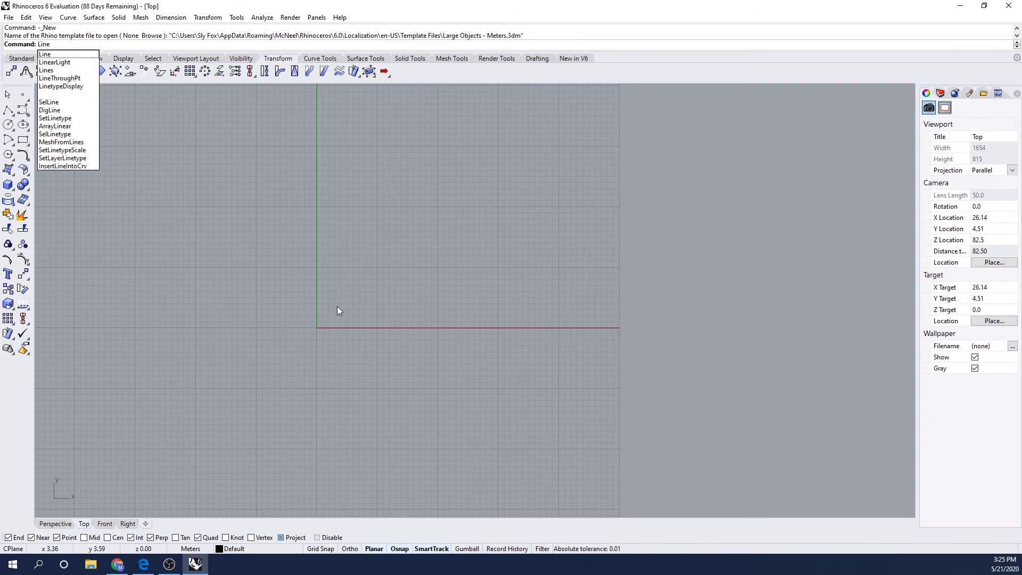
key(Return)
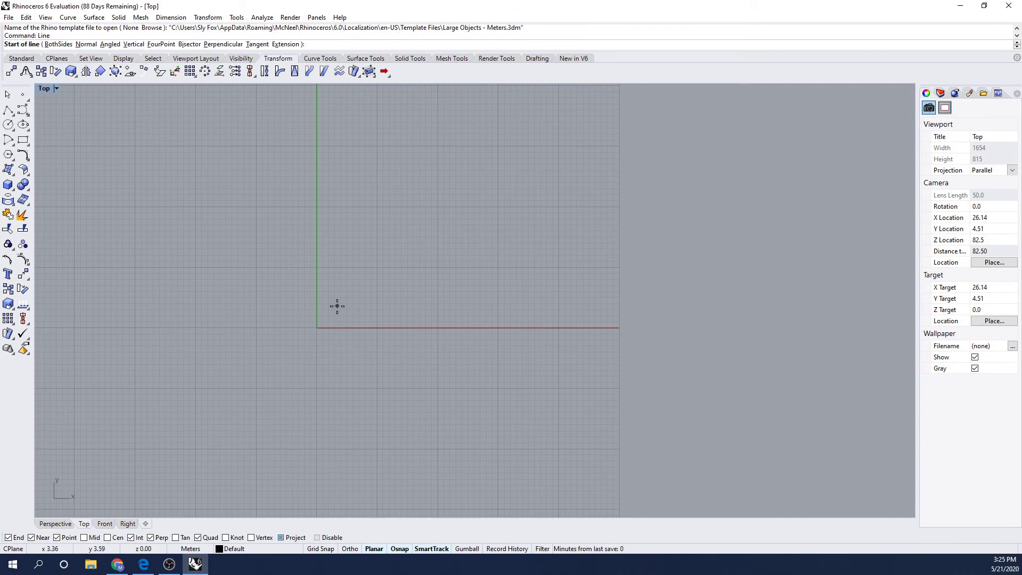
text(0)
key(Return)
text(135)
key(Return)
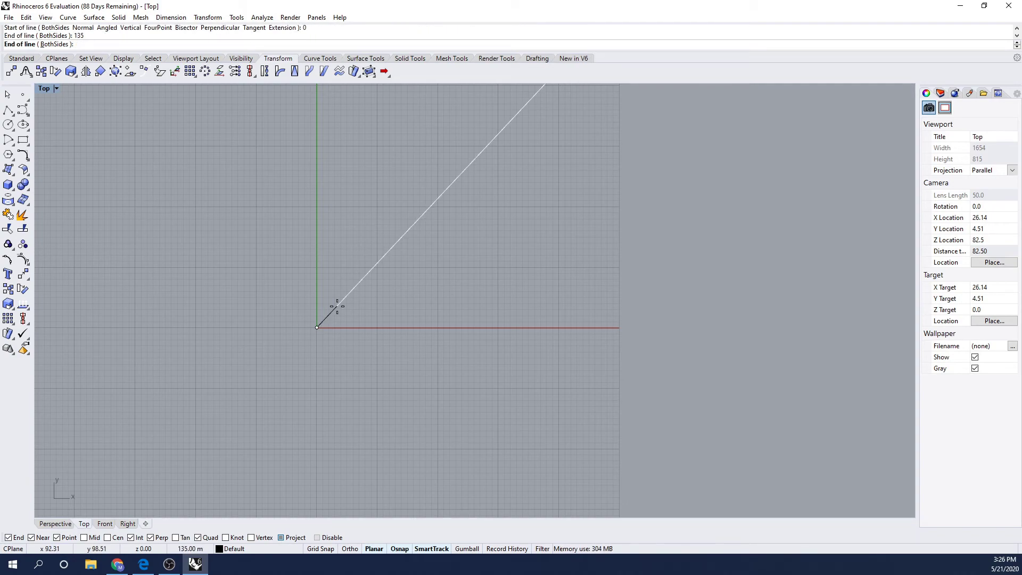
key(F8)
scroll(446, 326, up, 5)
scroll(446, 327, down, 5)
click(445, 329)
- Copy the 135 m line from its origin end to a point 10 m away in the positive Y direction
click(552, 330)
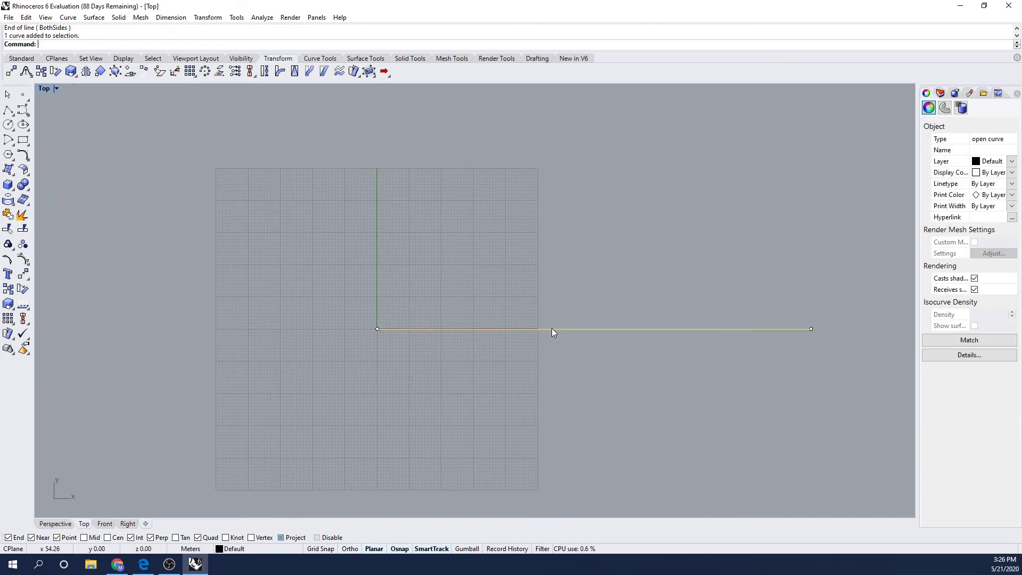
text(Copy)
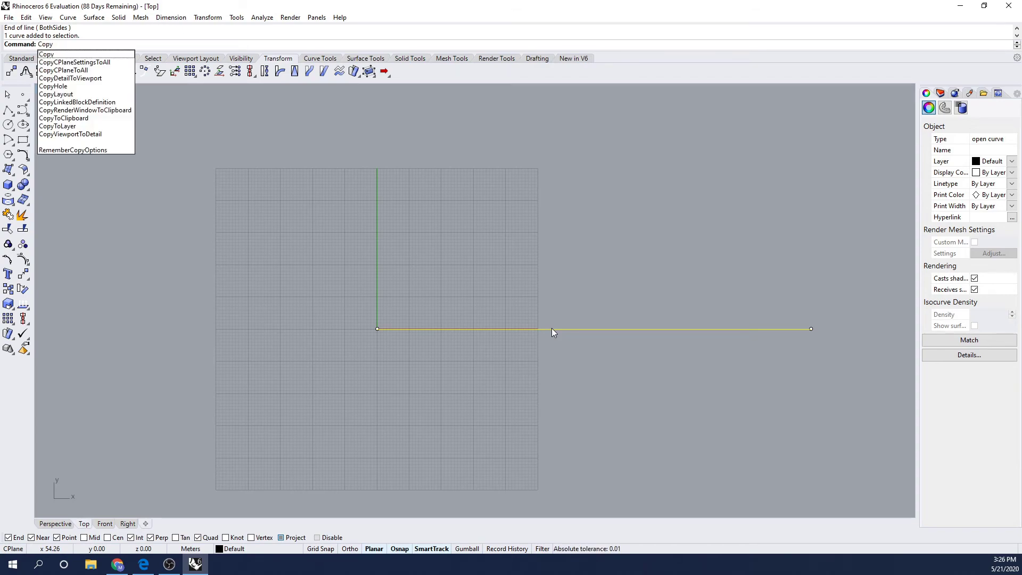
key(Return)
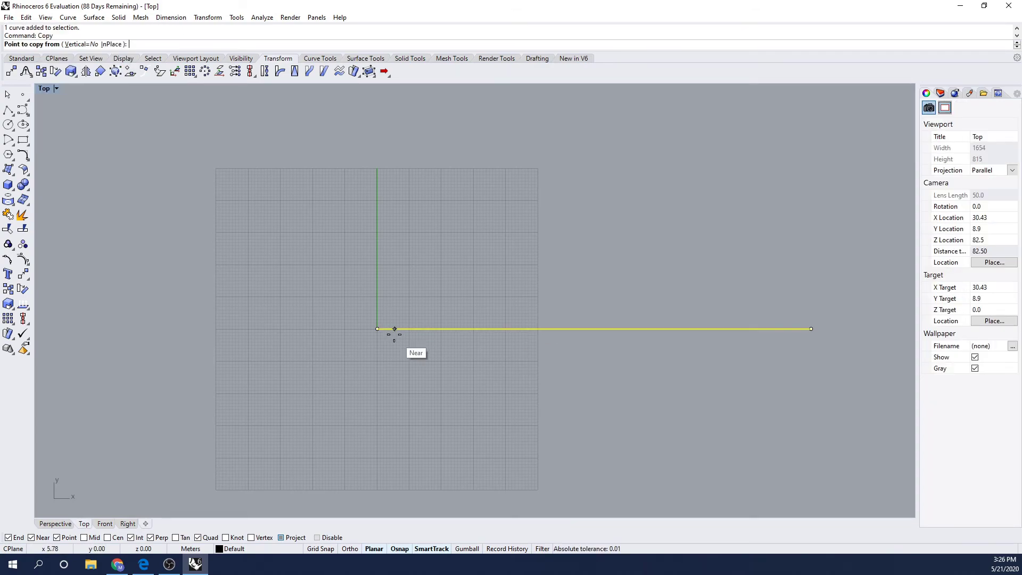
click(377, 329)
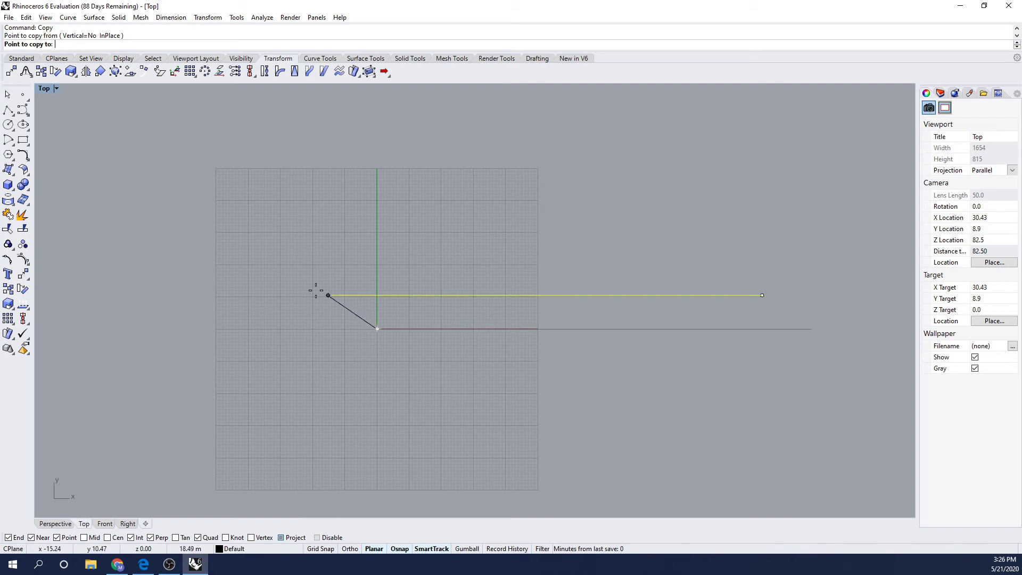
double_click(45, 91)
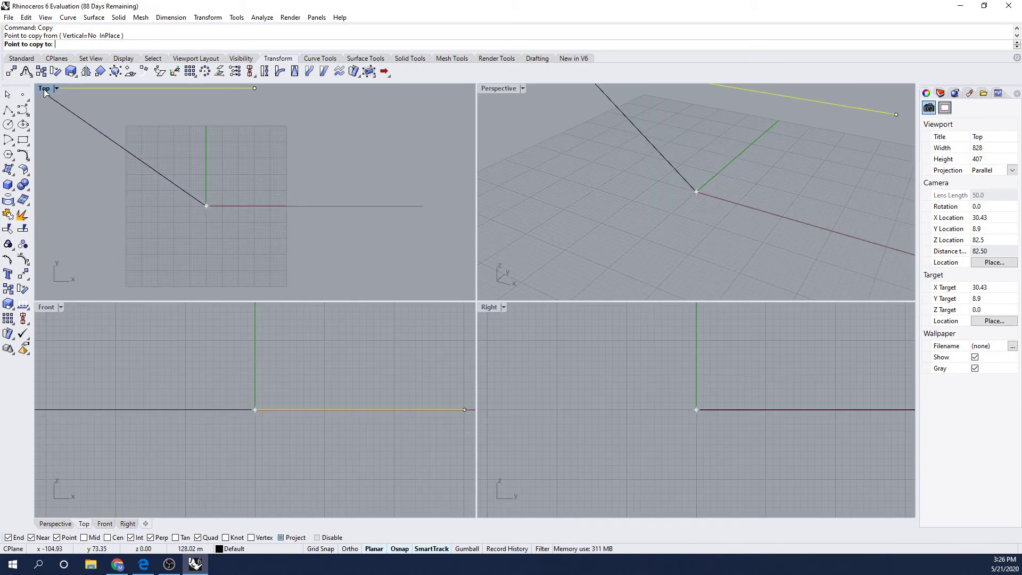
text(10)
key(Return)
click(212, 182)
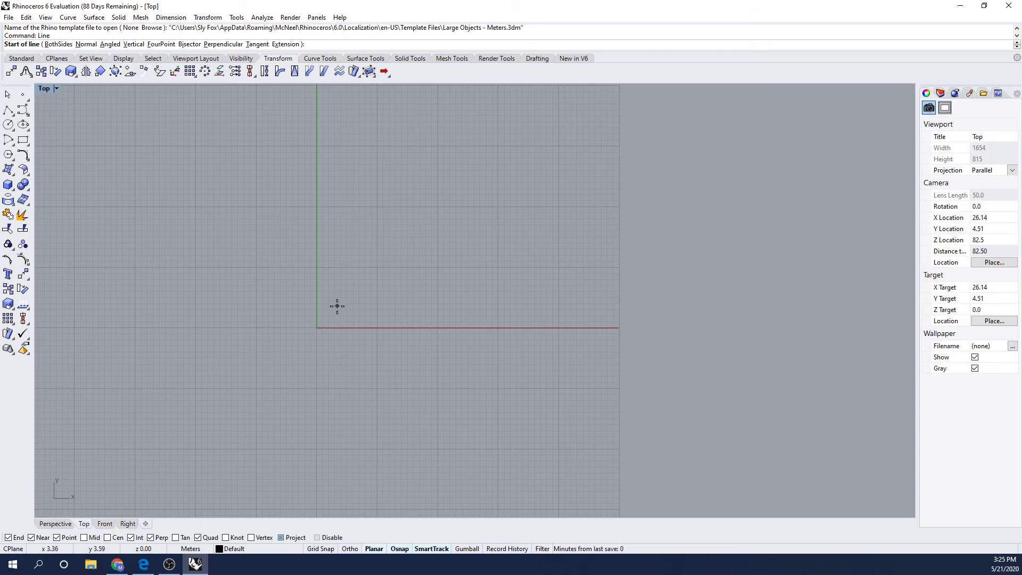
- Draw a line in the Top view from origin 0 with a length of 135 m, horizontally along the X axis
text(0)
key(Return)
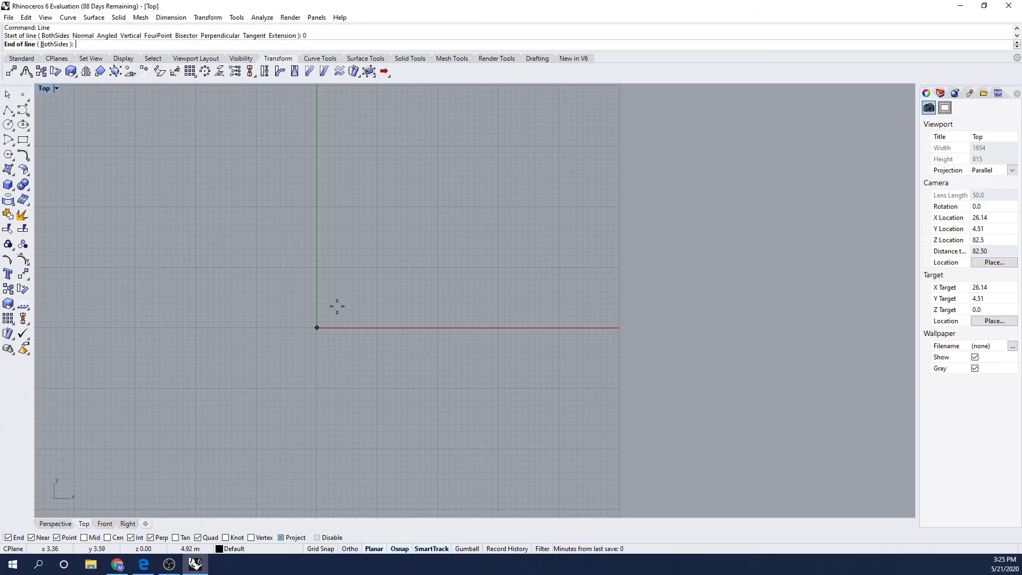
text(135)
key(Return)
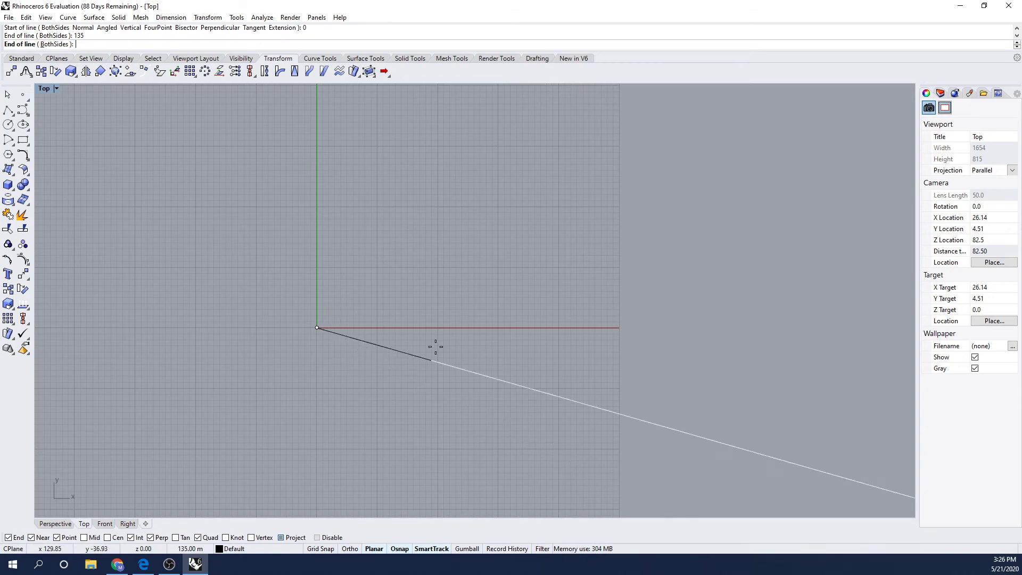
scroll(446, 327, up, 2)
scroll(447, 328, down, 3)
click(446, 328)
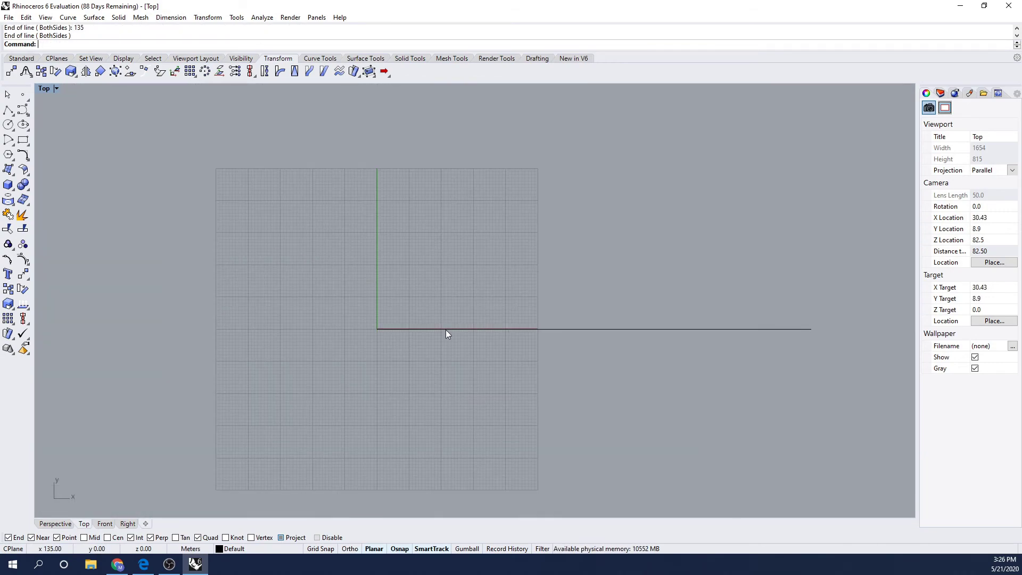
- Copy the line on the X axis 10 m along positive Y, using its end at the origin as base point
click(552, 328)
text(copy)
key(Return)
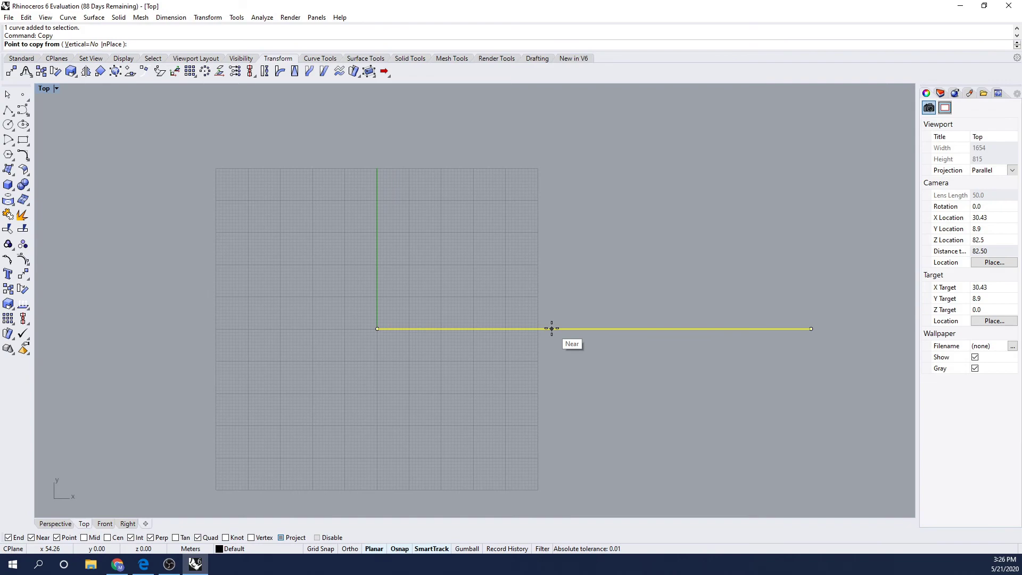
click(378, 329)
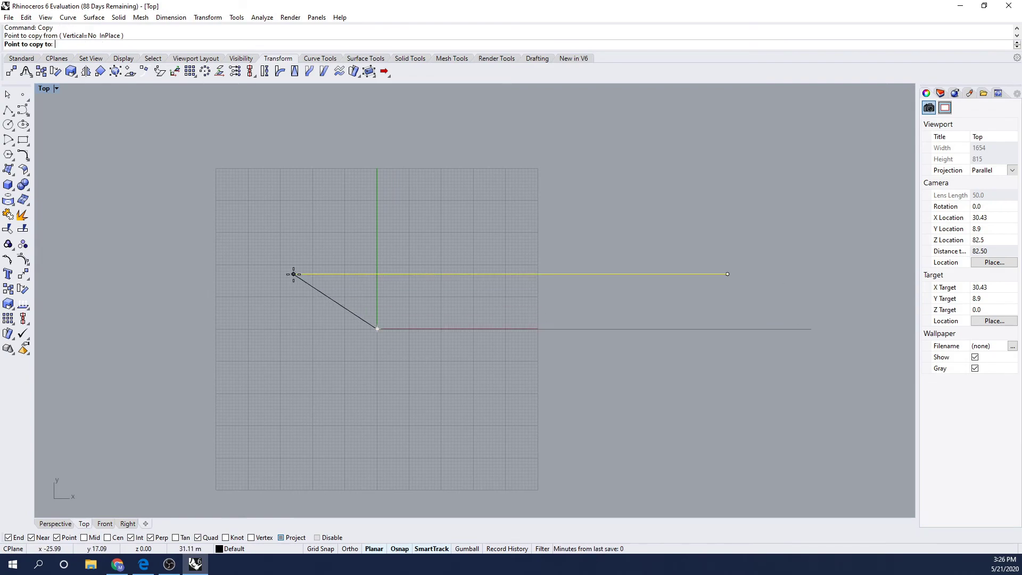
double_click(43, 89)
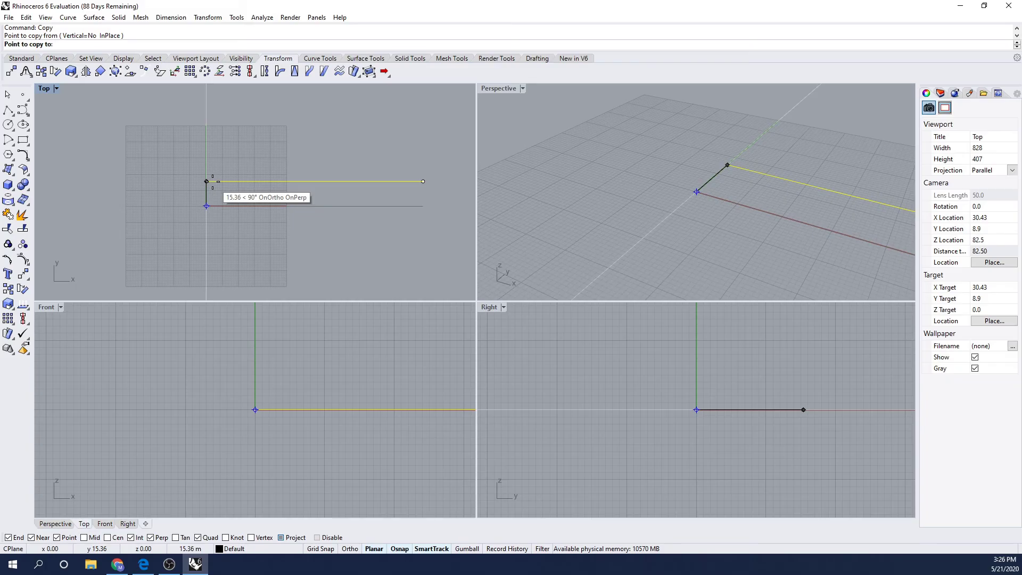
text(10)
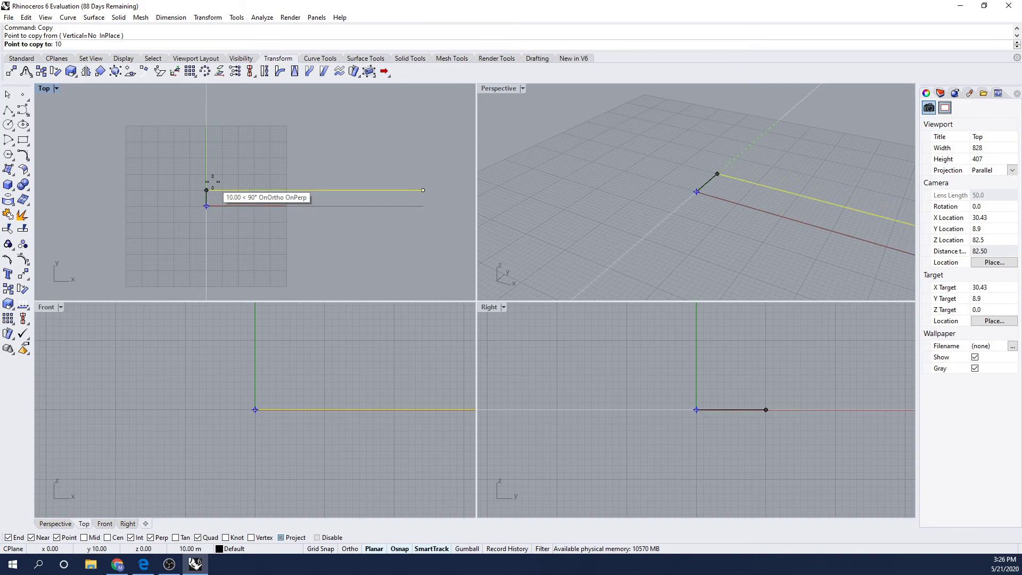
click(209, 189)
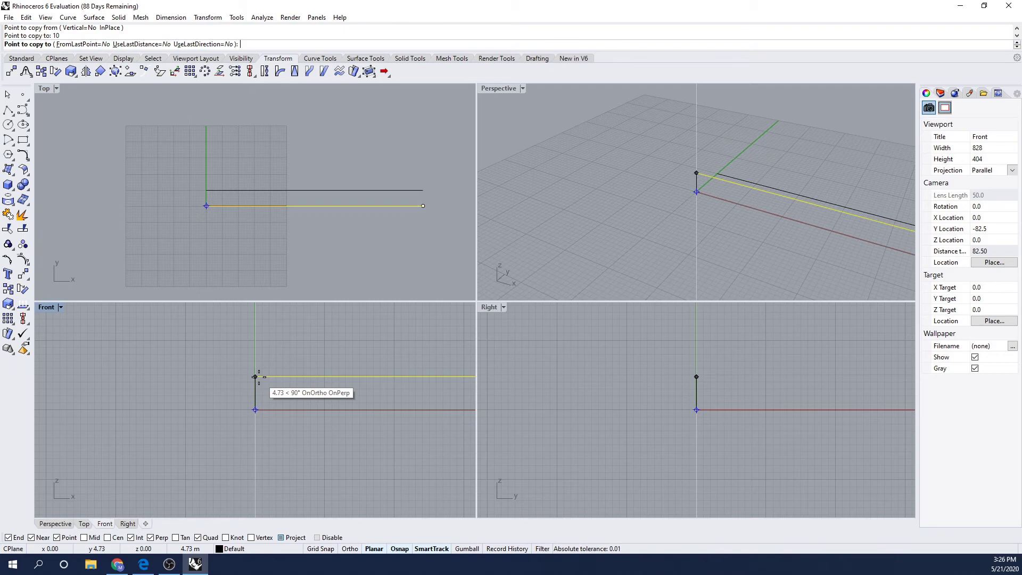
- Place another copy of the line 10 m straight up in the Front view and finish the Copy command
text(10)
key(Return)
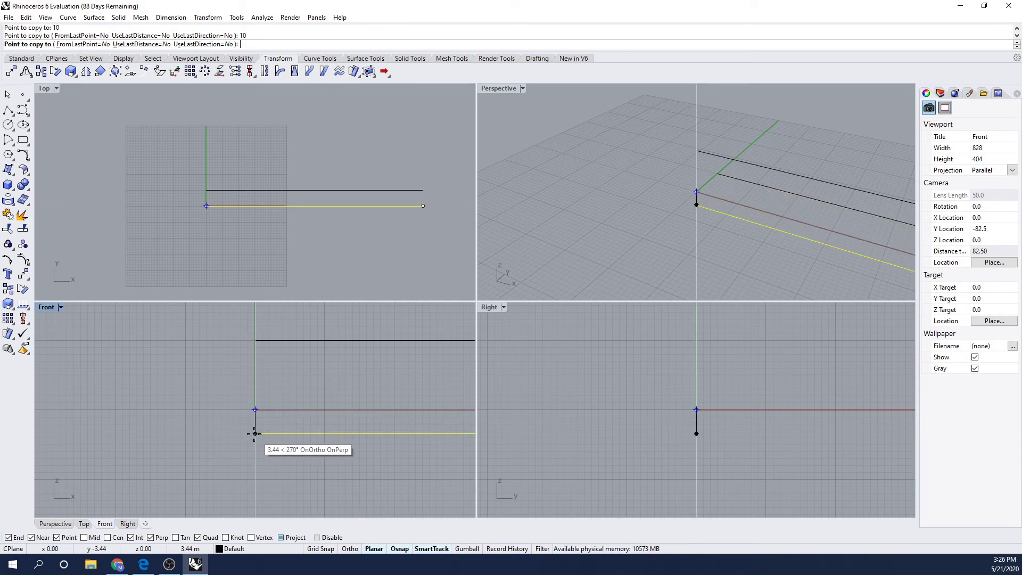
key(Return)
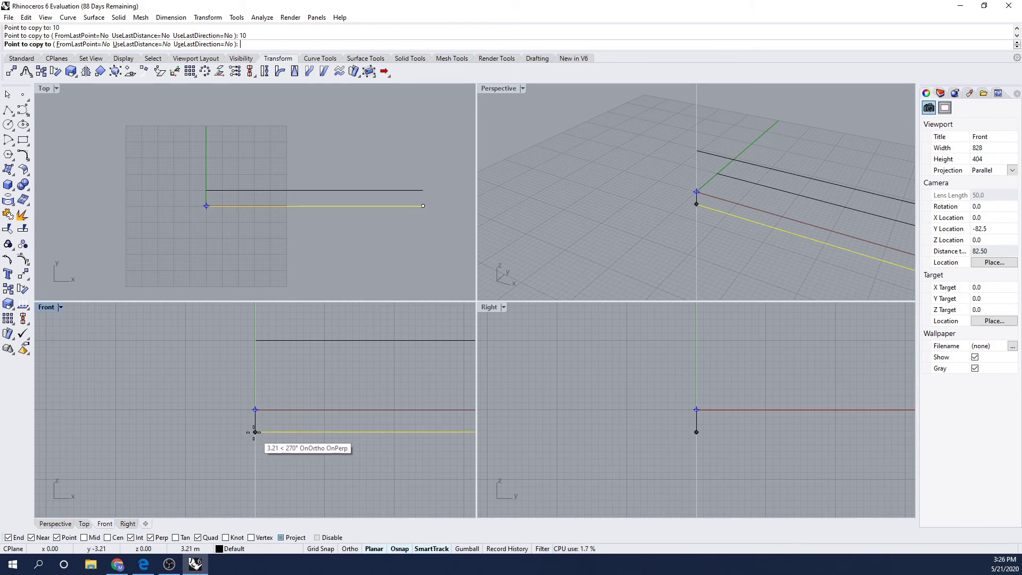
click(718, 239)
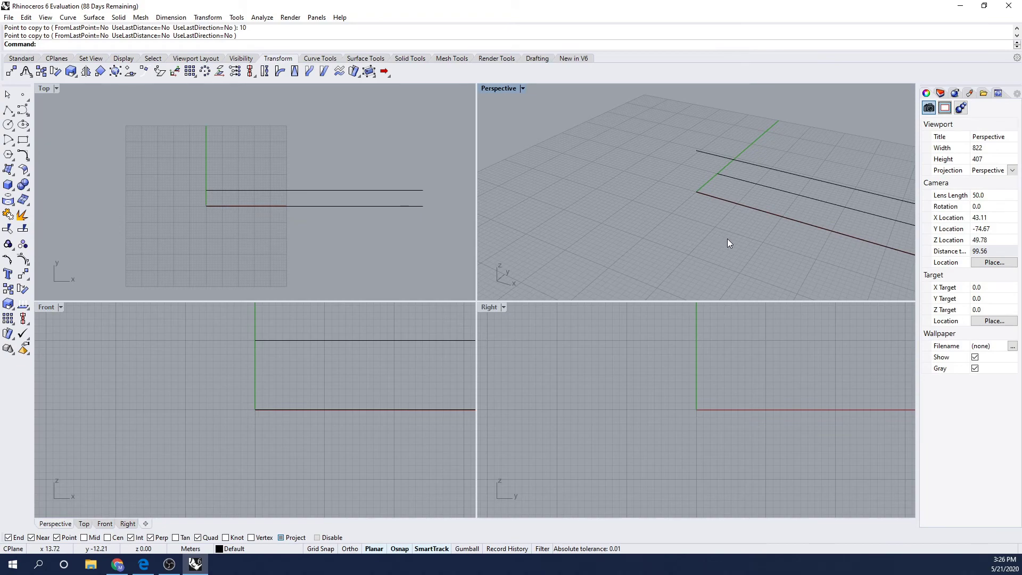
scroll(728, 238, down, 3)
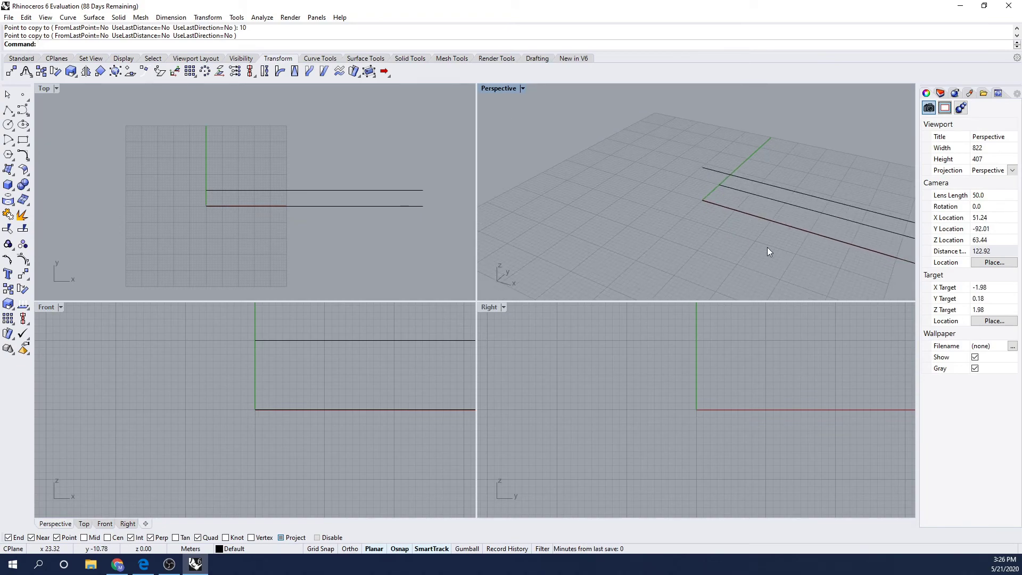
right_drag(769, 248, 628, 225)
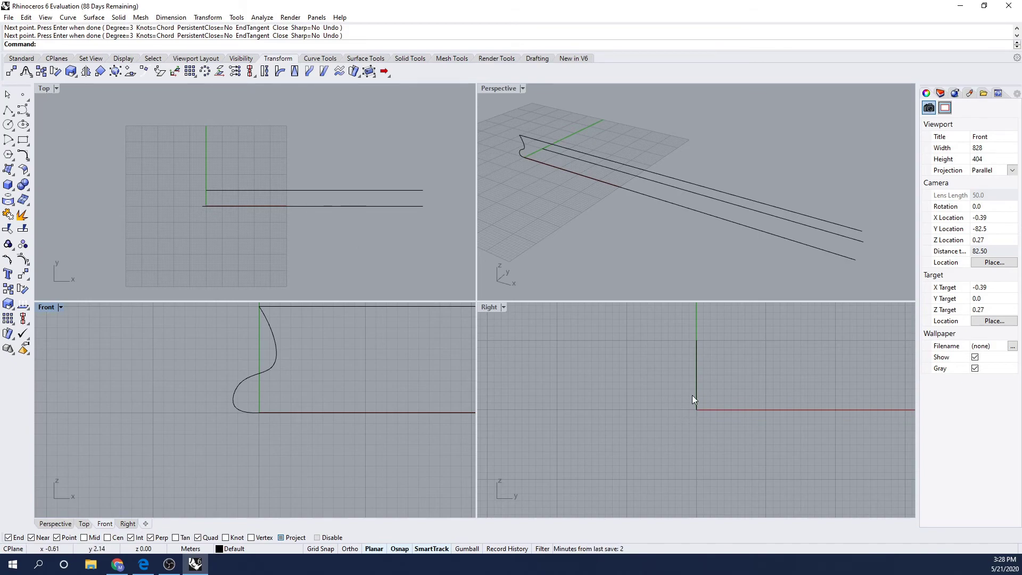
- Start copying the S-shaped profile curve, picking a base point near its lower end in the Front view
click(697, 394)
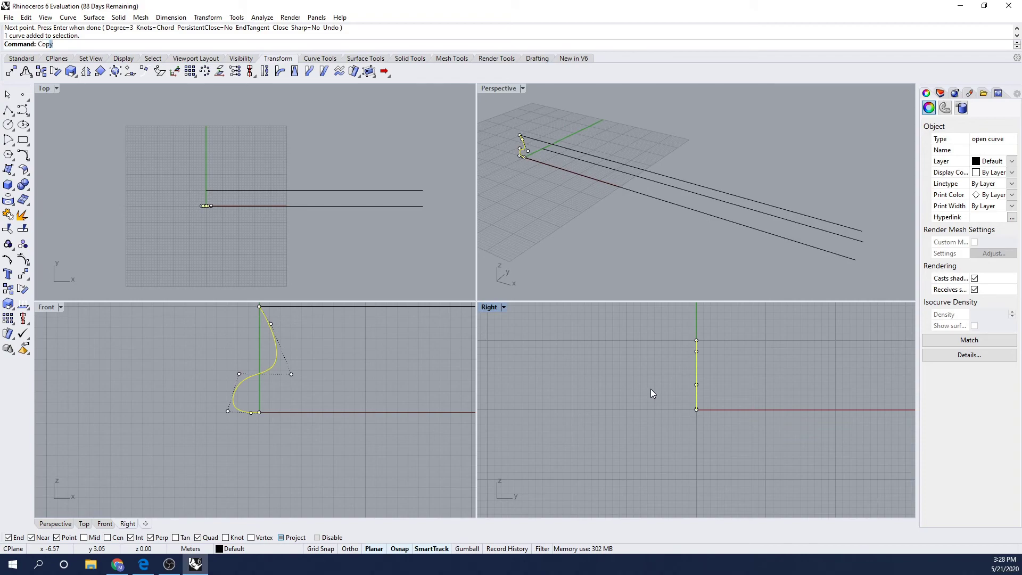
key(Return)
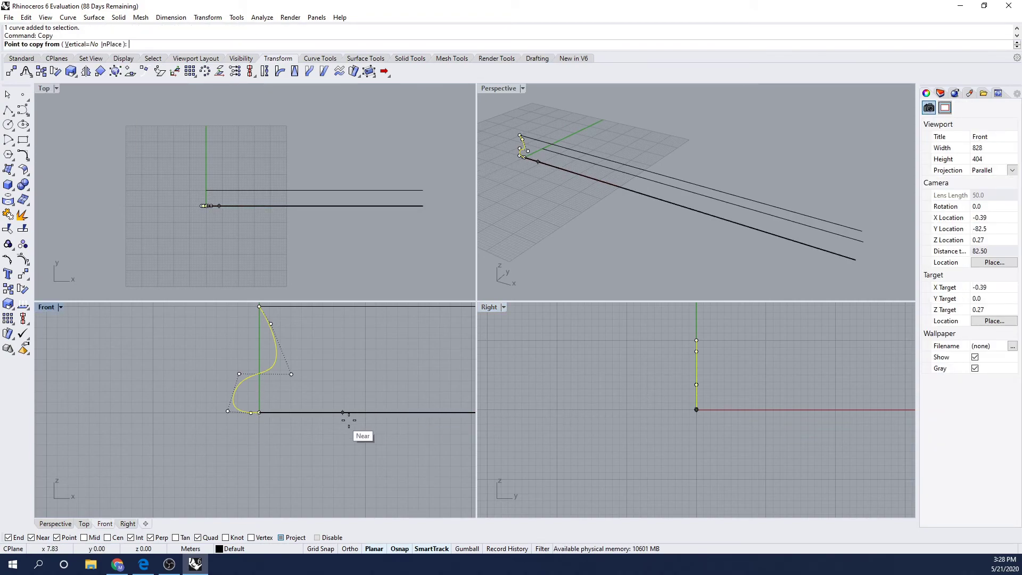
scroll(272, 421, up, 3)
click(247, 404)
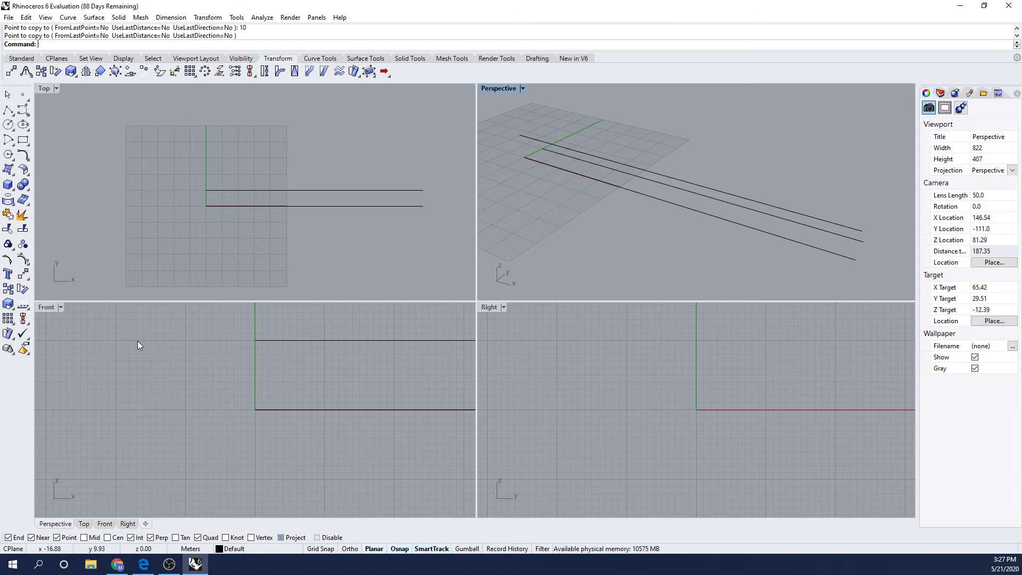
- Start an interpolated profile curve in the enlarged Front view, snapping its first point to the line end at the origin
double_click(45, 309)
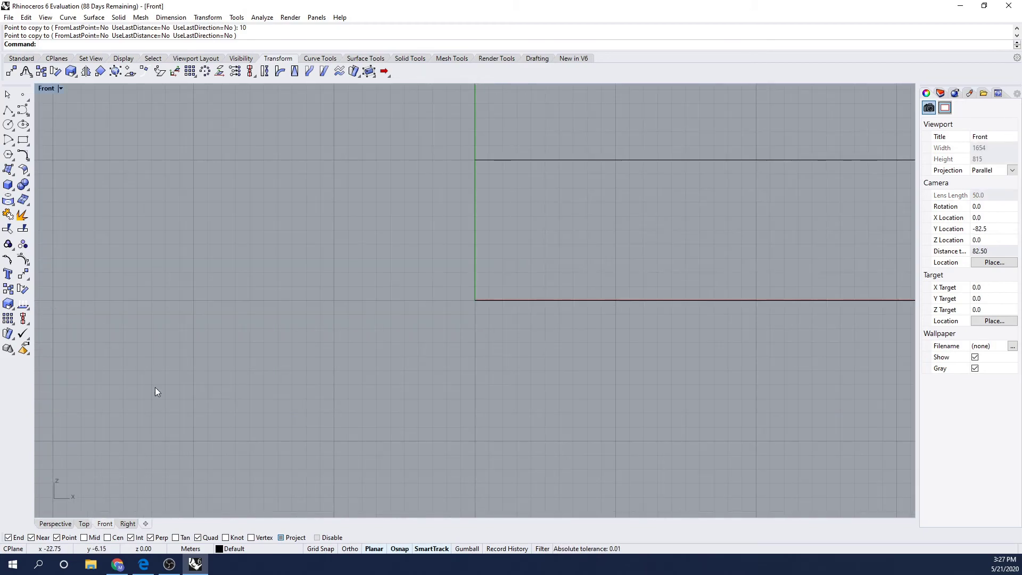
click(318, 537)
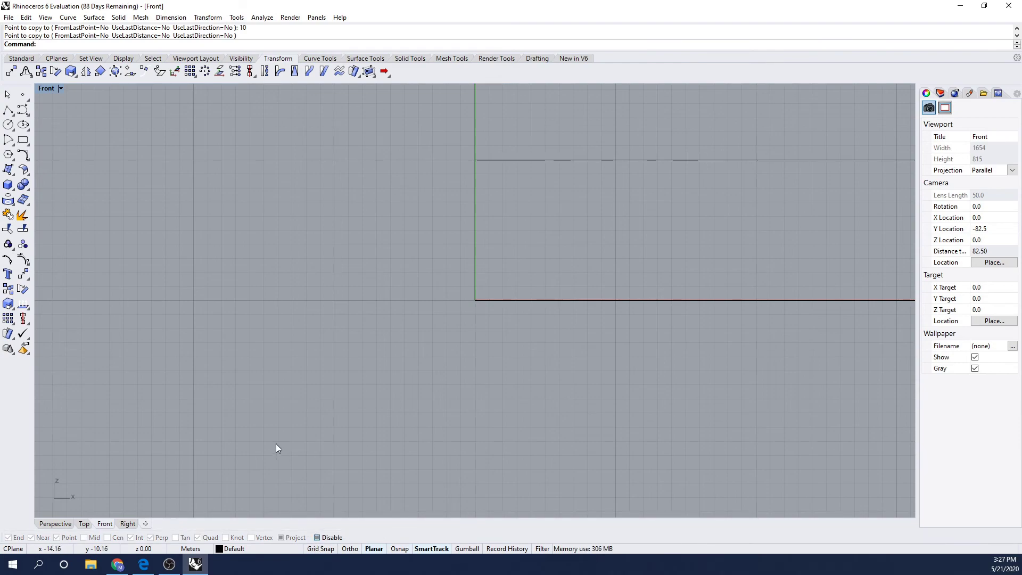
click(68, 17)
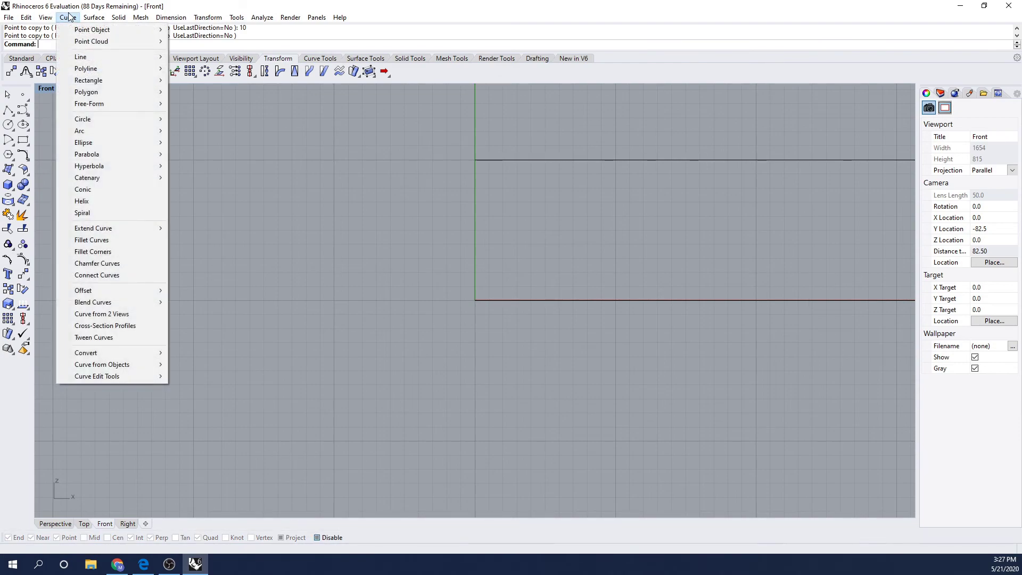
mouse_move(121, 105)
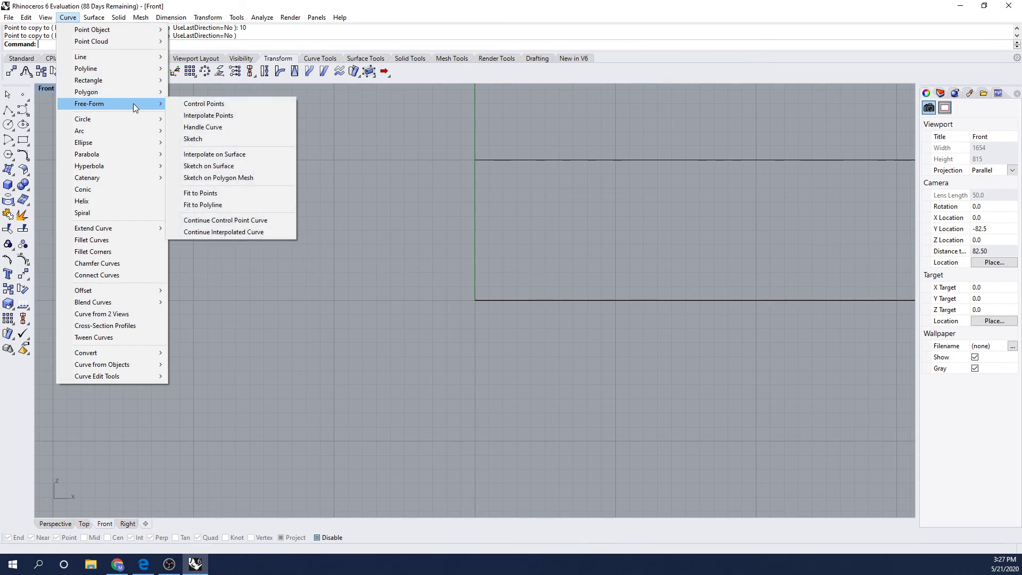
click(206, 117)
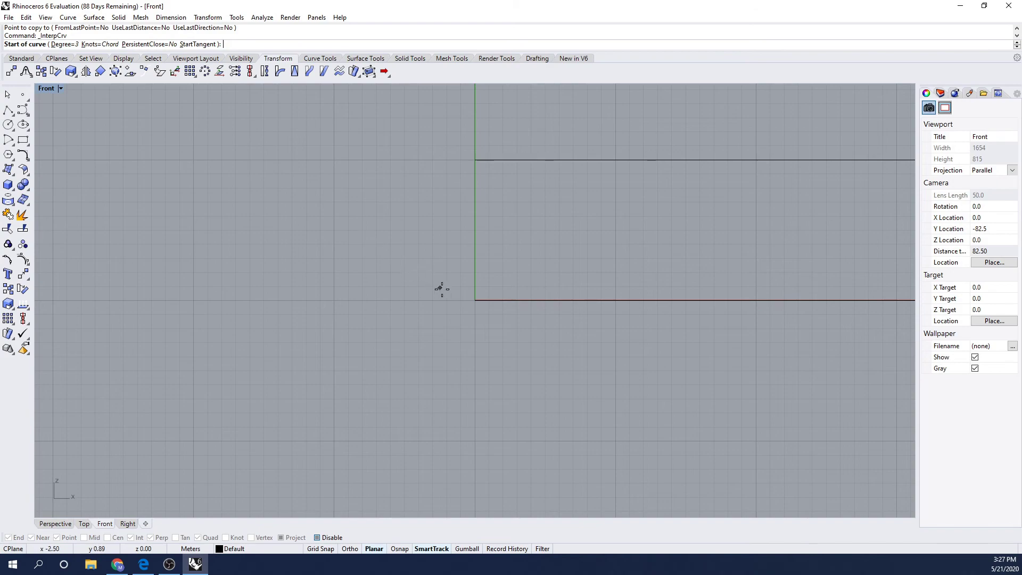
click(318, 537)
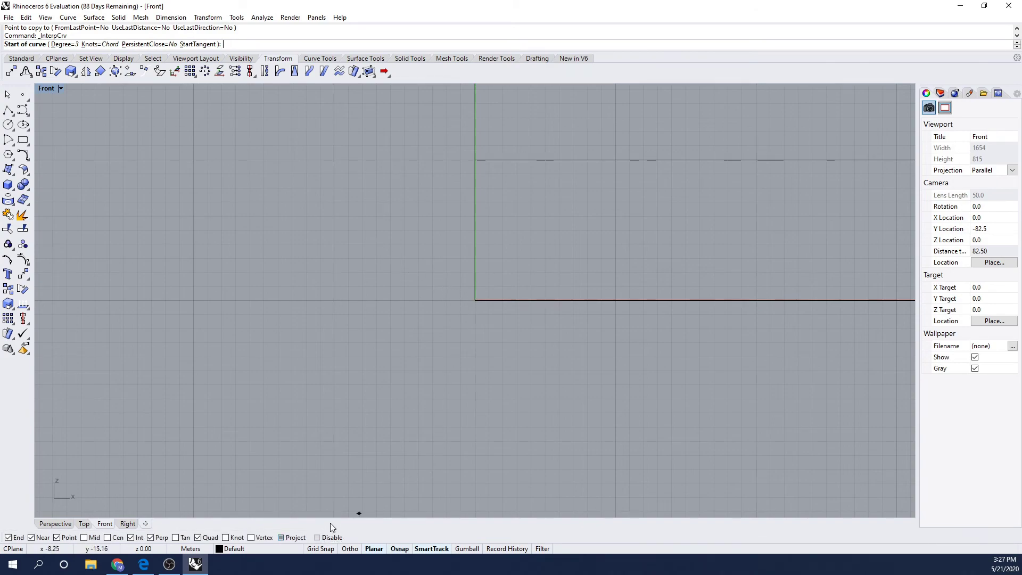
click(473, 300)
scroll(461, 291, up, 3)
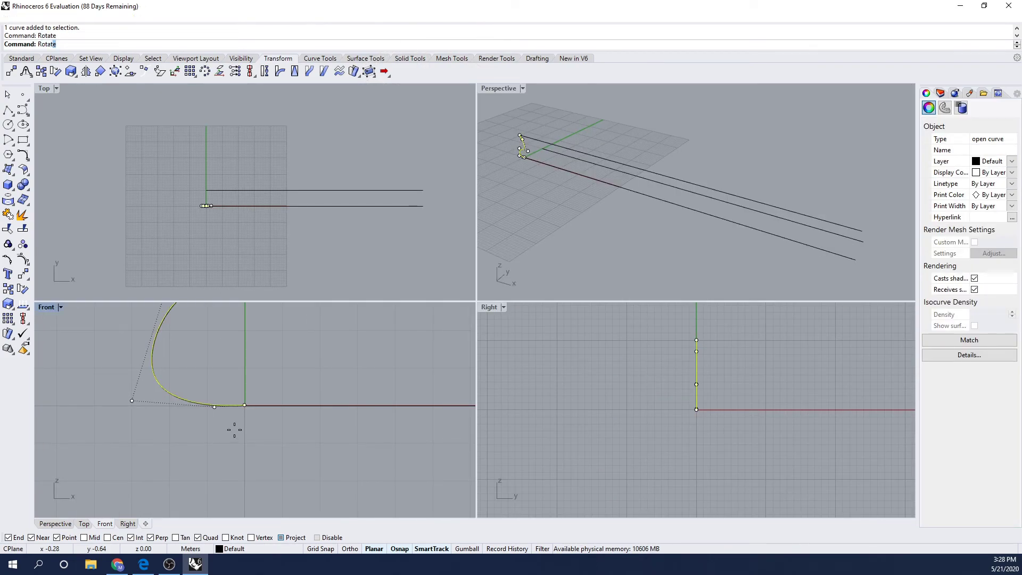
- Rotate the S-shaped curve -90° about the origin, picking the first reference point straight down from it in the Top view
key(Return)
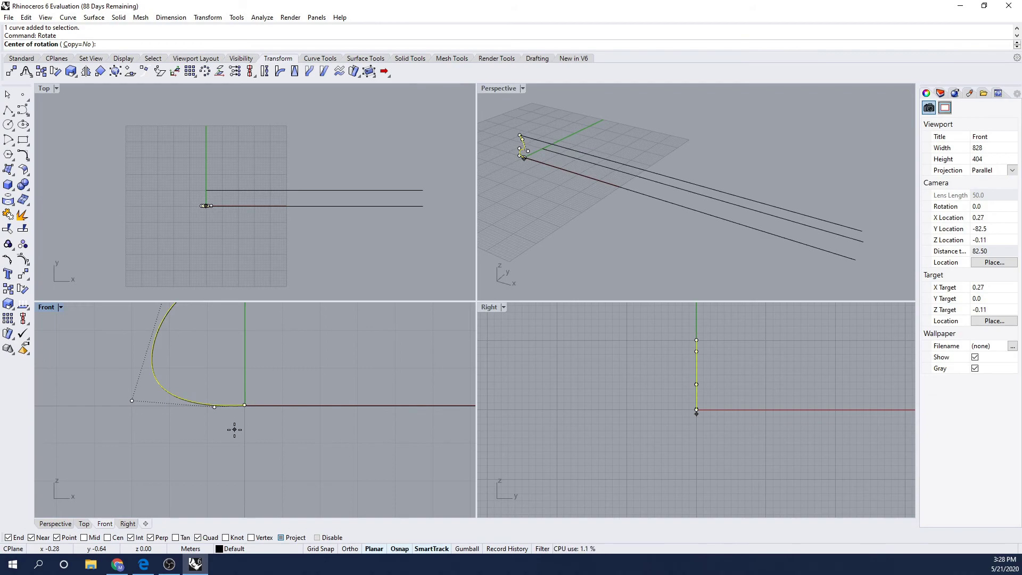
click(244, 405)
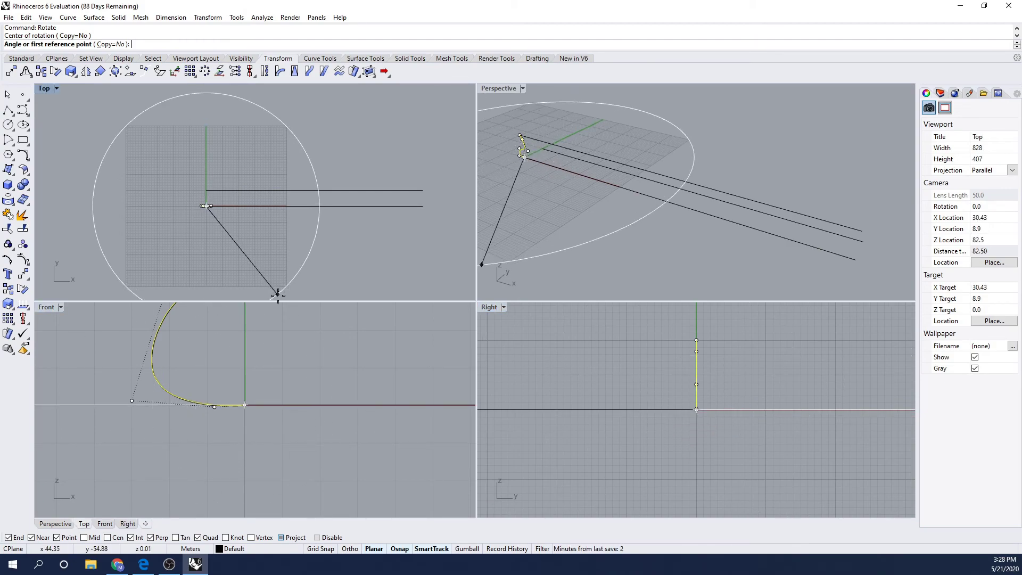
scroll(206, 206, up, 3)
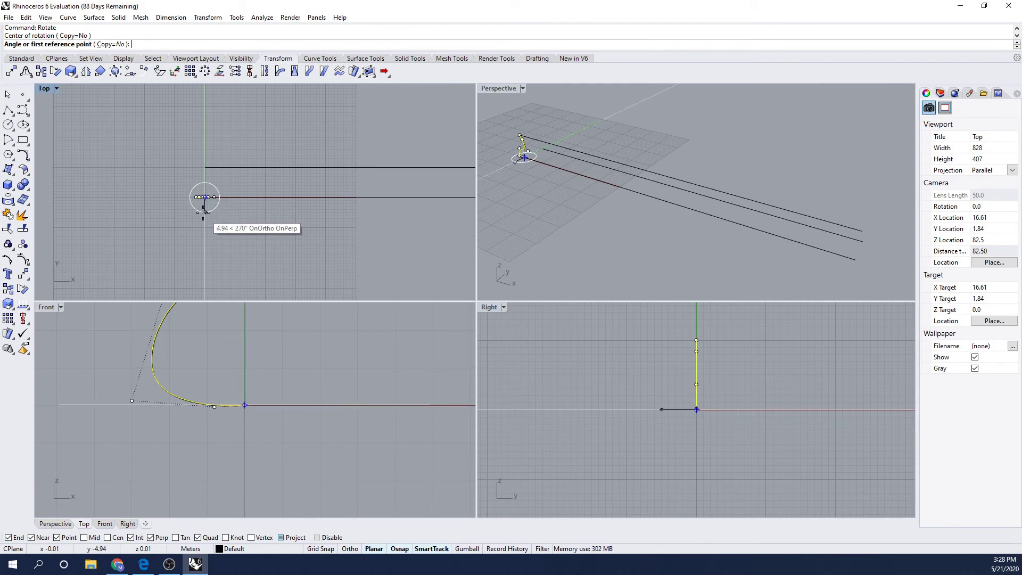
click(205, 215)
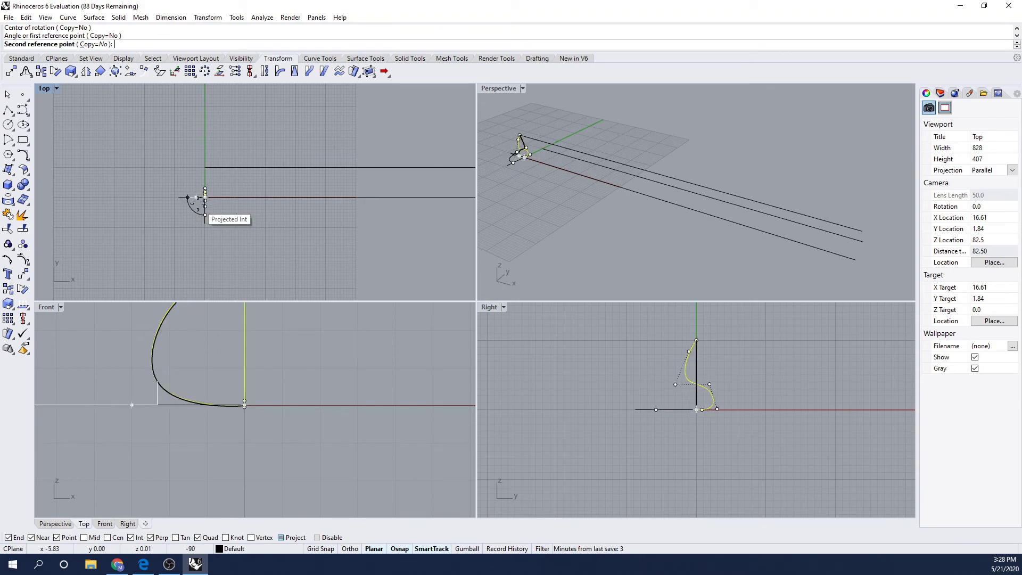
scroll(193, 205, up, 5)
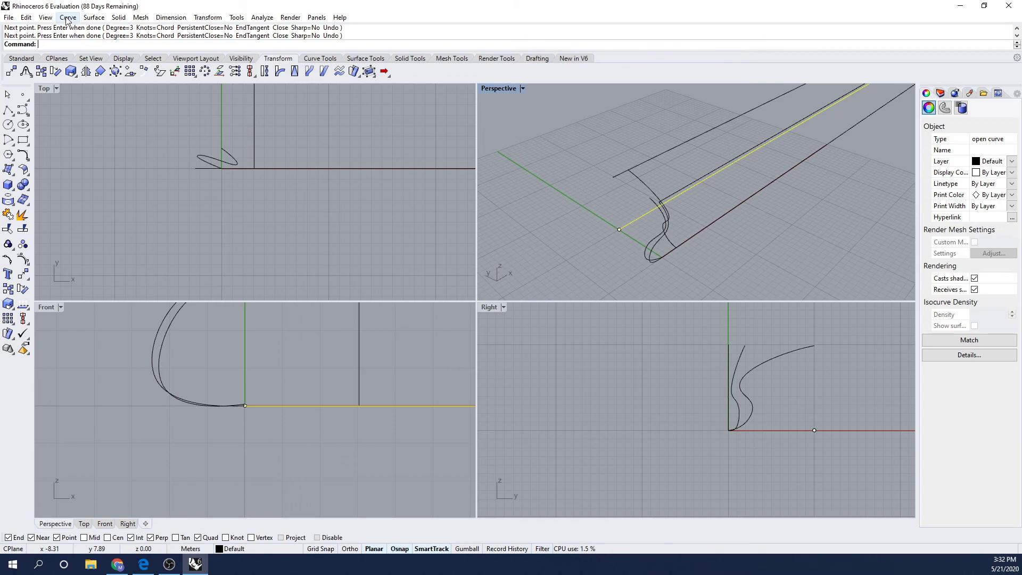
- Draw an interpolated curve about 13.9 m along X, from the upper offset line through two Right-view points to the line on the X axis
click(68, 18)
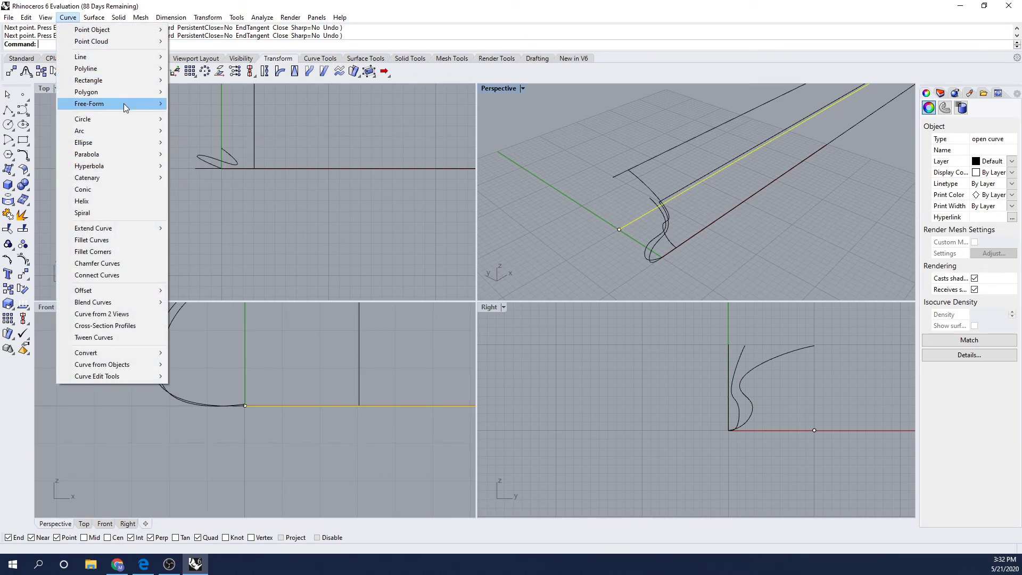
mouse_move(123, 101)
click(218, 116)
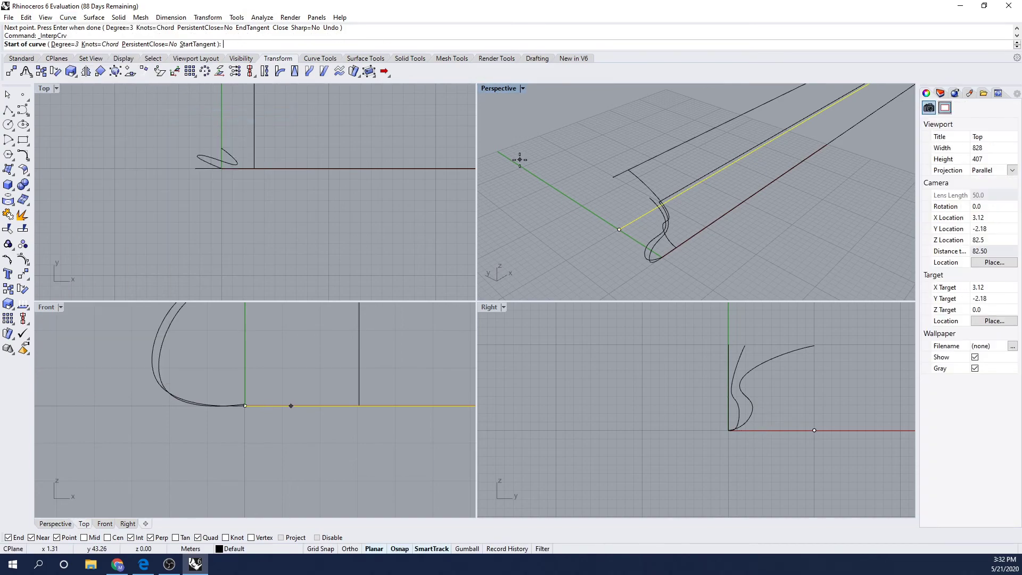
click(678, 147)
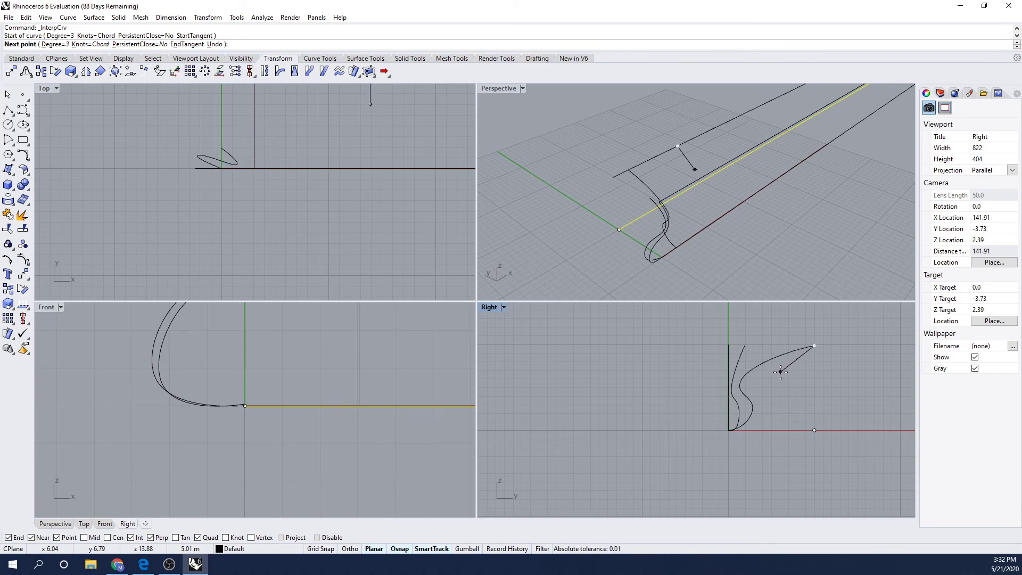
click(781, 372)
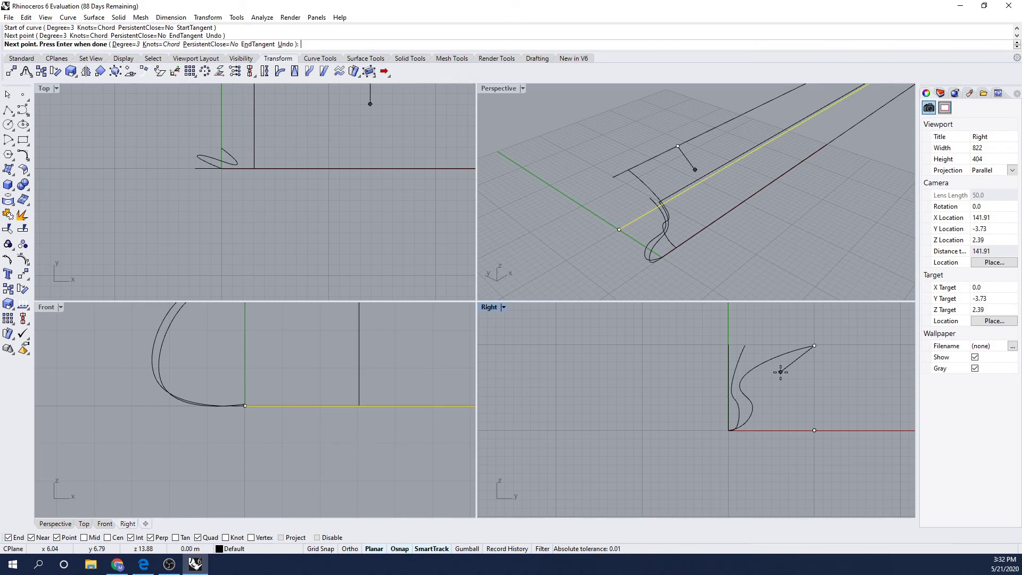
click(768, 404)
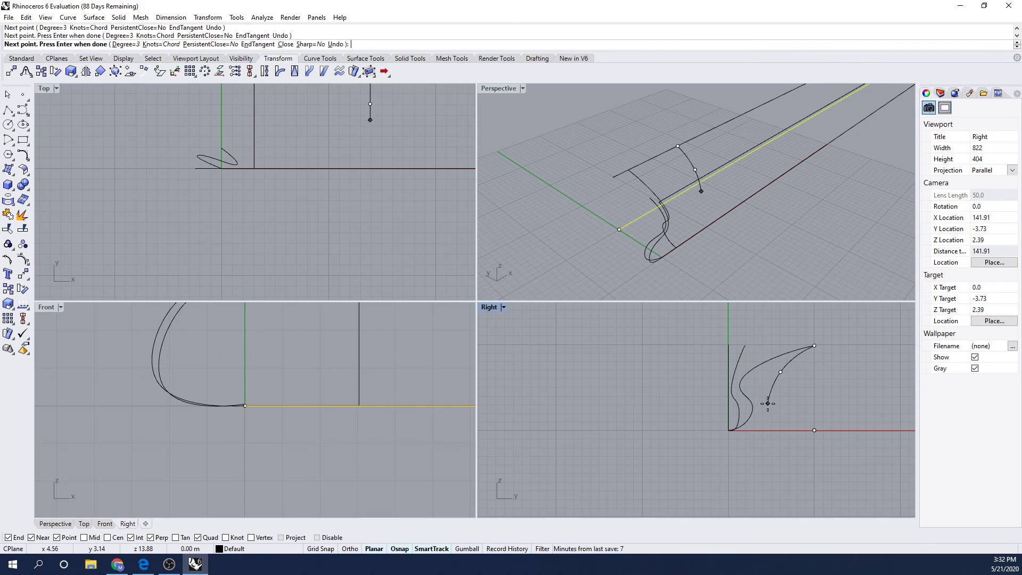
click(719, 217)
right_click(730, 237)
right_drag(729, 238, 774, 250)
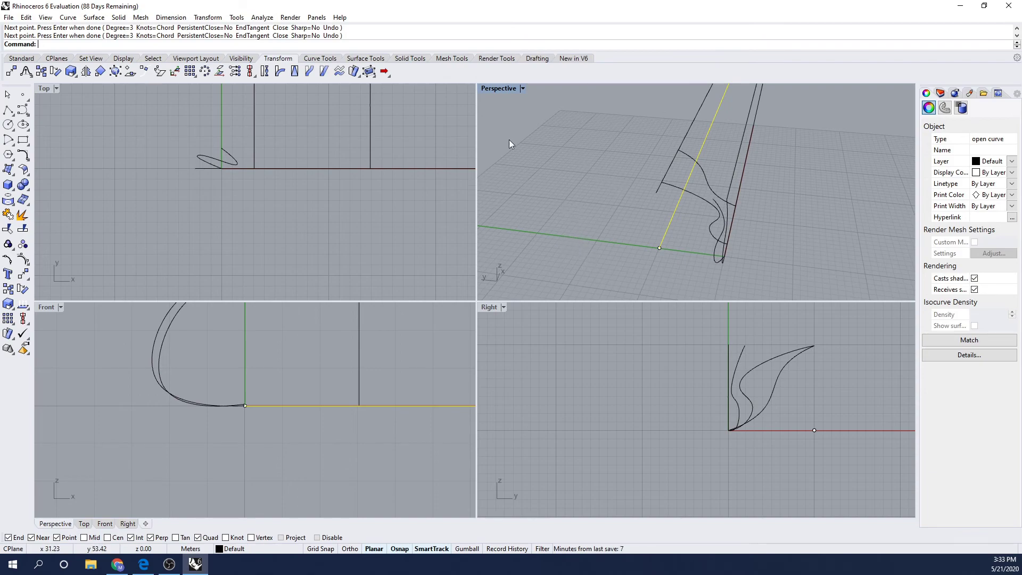
- Start a degree 3 control point curve on the line on the X axis, about 40 m from the origin
click(67, 17)
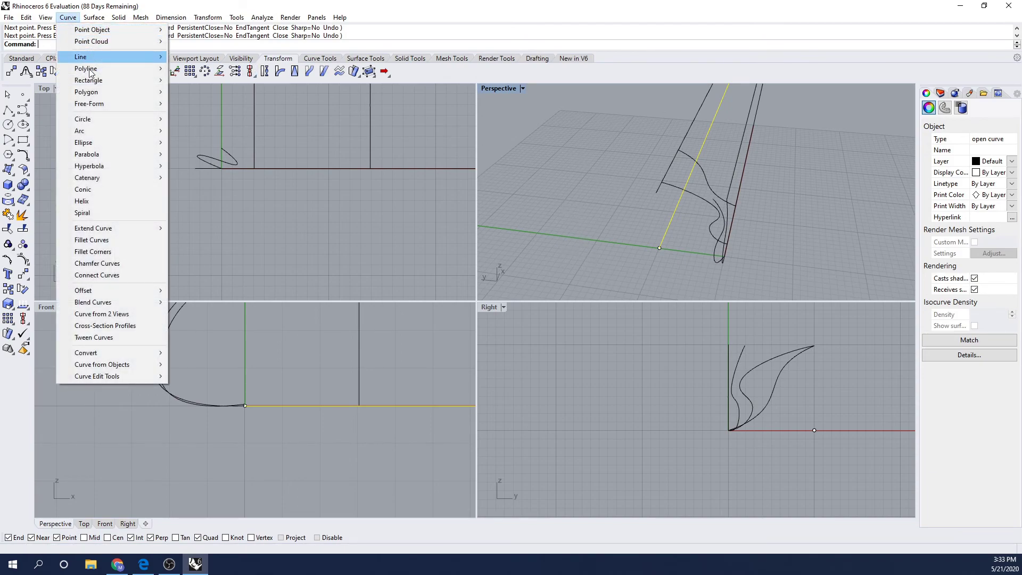
mouse_move(116, 103)
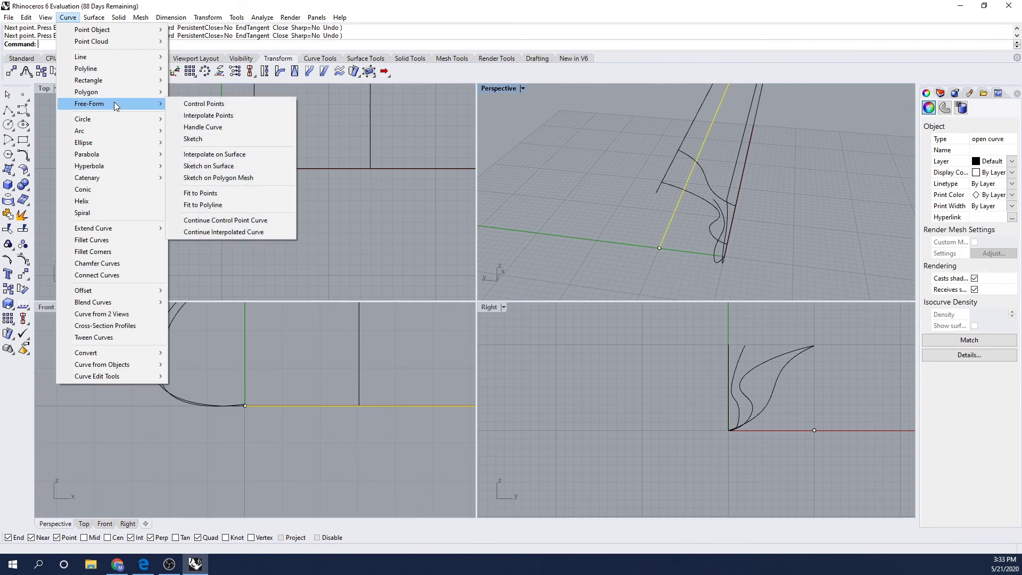
click(215, 105)
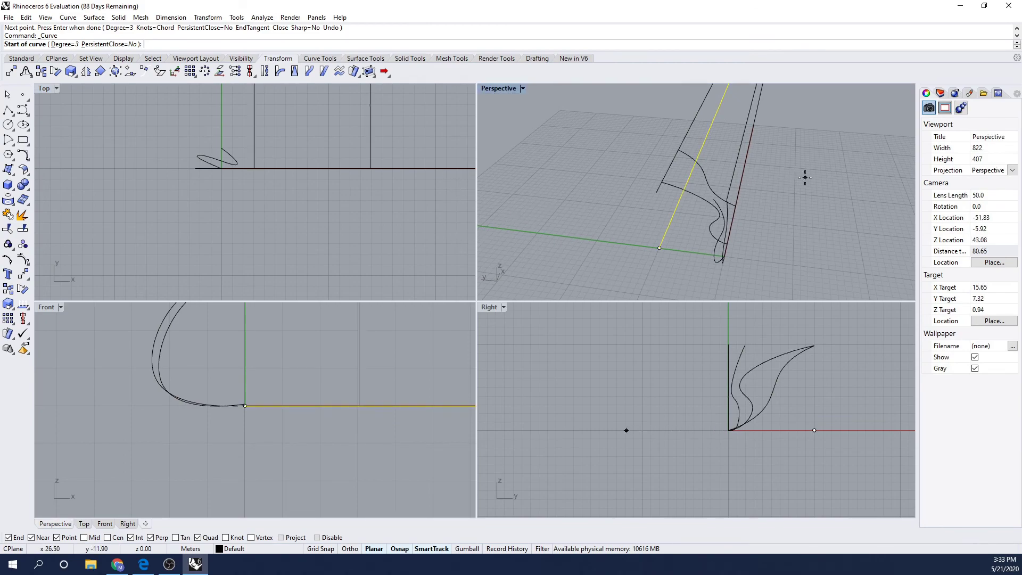
scroll(358, 225, down, 3)
right_drag(359, 226, 225, 227)
right_drag(318, 229, 258, 230)
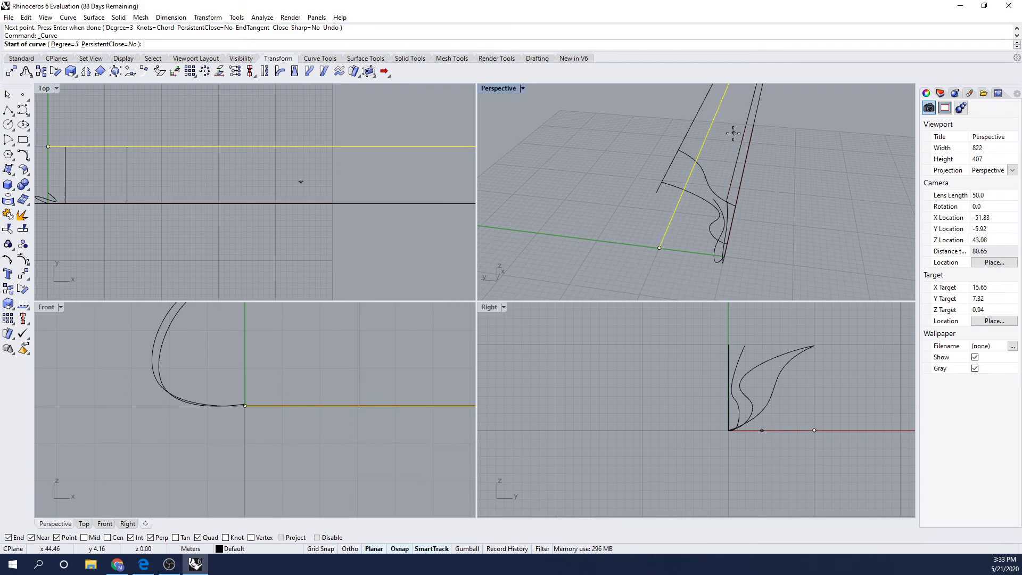
right_drag(783, 210, 655, 216)
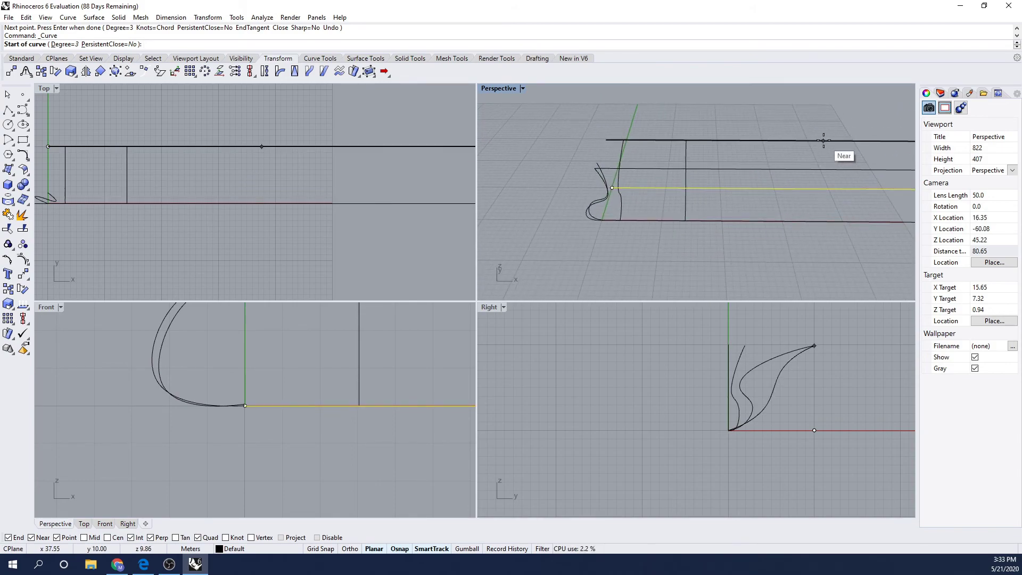
click(842, 221)
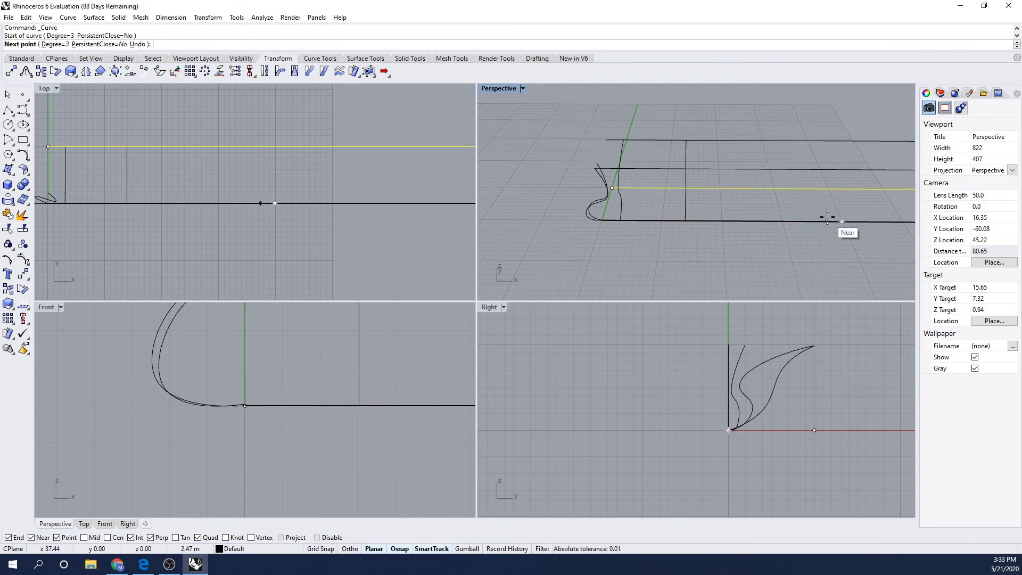
right_drag(829, 219, 650, 196)
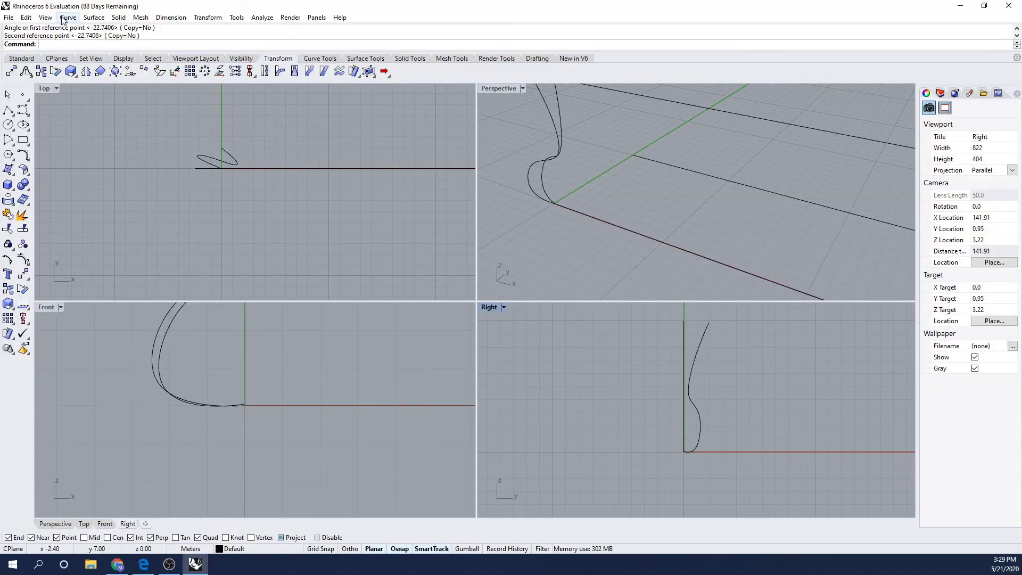
- Start an interpolated curve on the X-axis line about 1.9 m from the origin and place its second point in the Right view
click(68, 17)
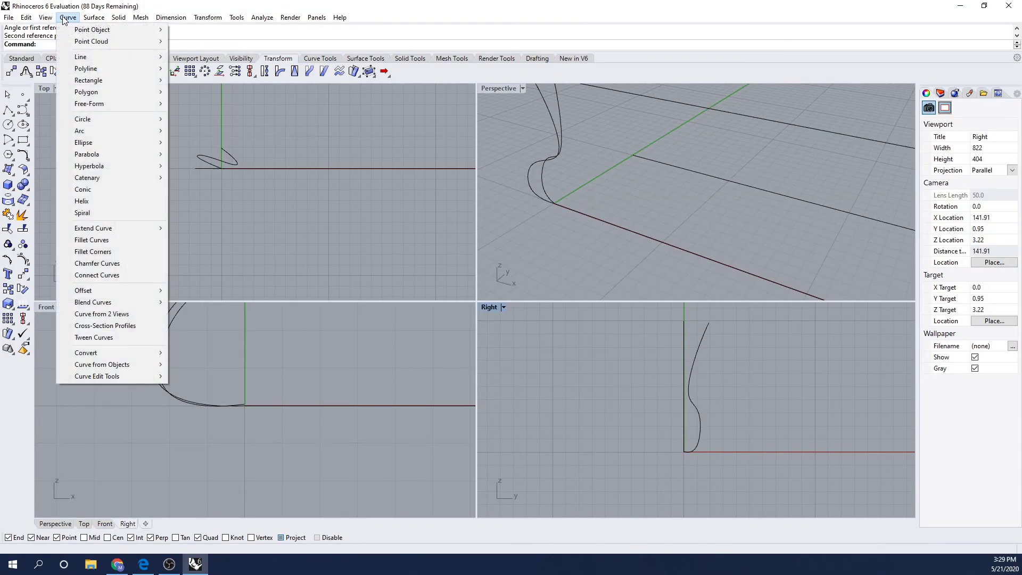
mouse_move(133, 101)
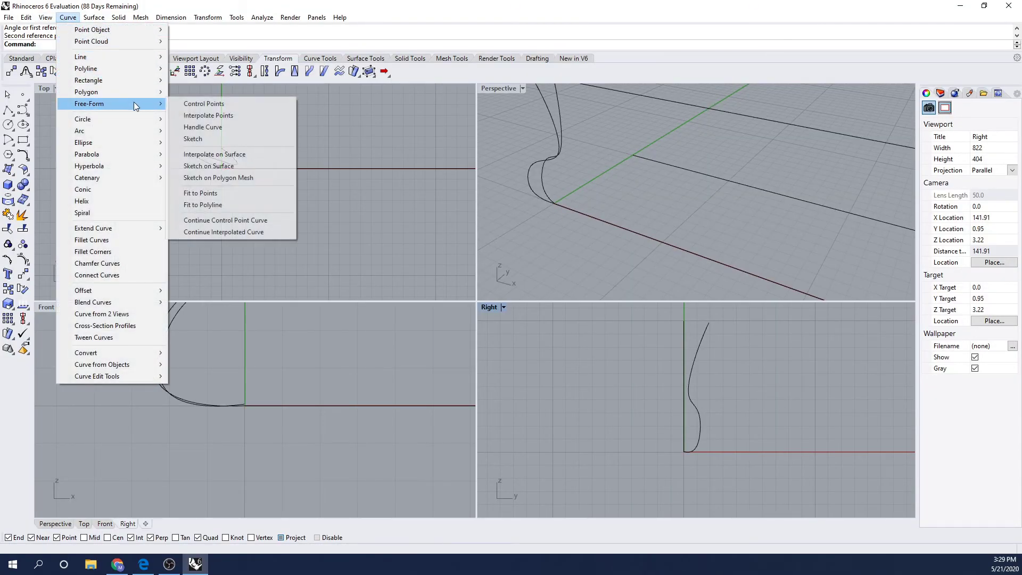
click(209, 116)
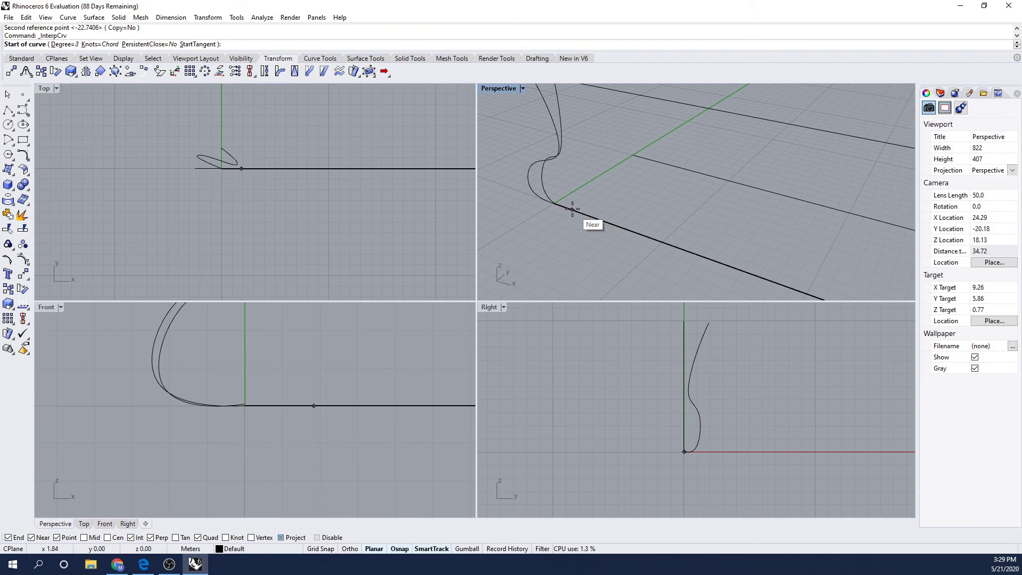
click(573, 209)
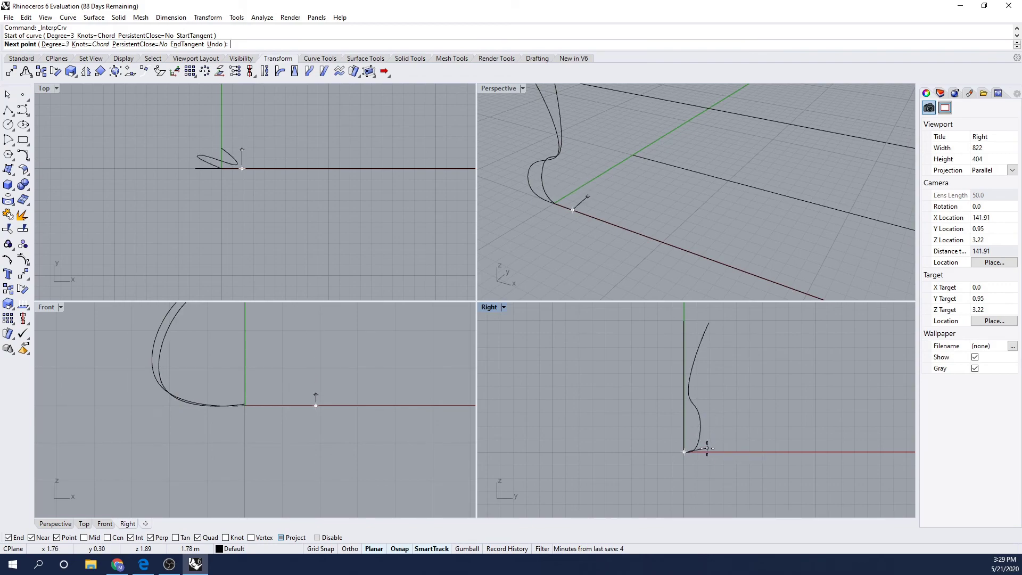
right_drag(730, 442, 709, 451)
click(694, 452)
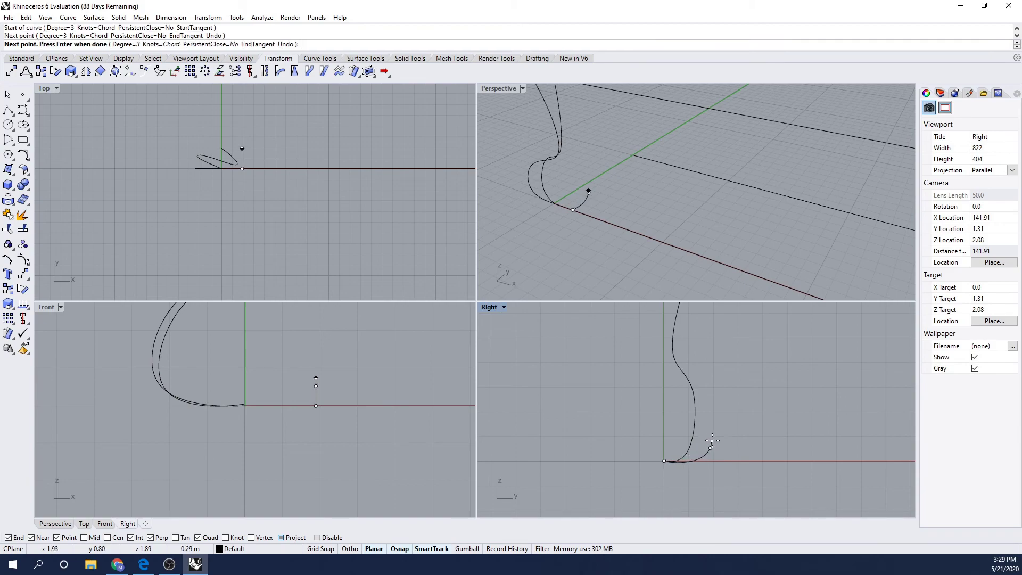
right_drag(714, 500, 731, 490)
scroll(713, 378, down, 3)
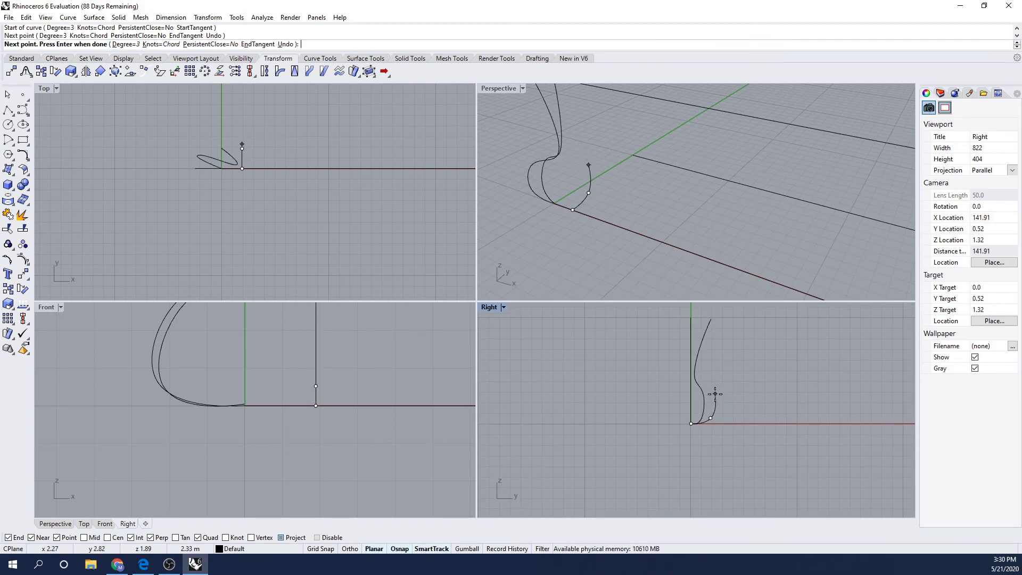
- Shape the curve into an S with two more points in the Right view, leading it toward the upper offset line
click(713, 393)
scroll(698, 389, up, 3)
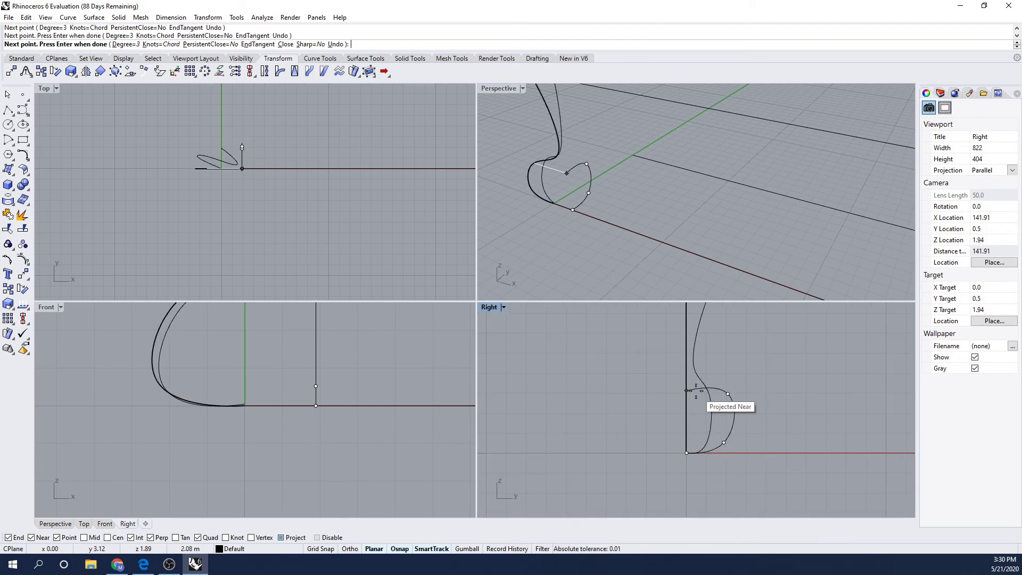
scroll(716, 376, down, 2)
click(716, 376)
scroll(716, 376, down, 3)
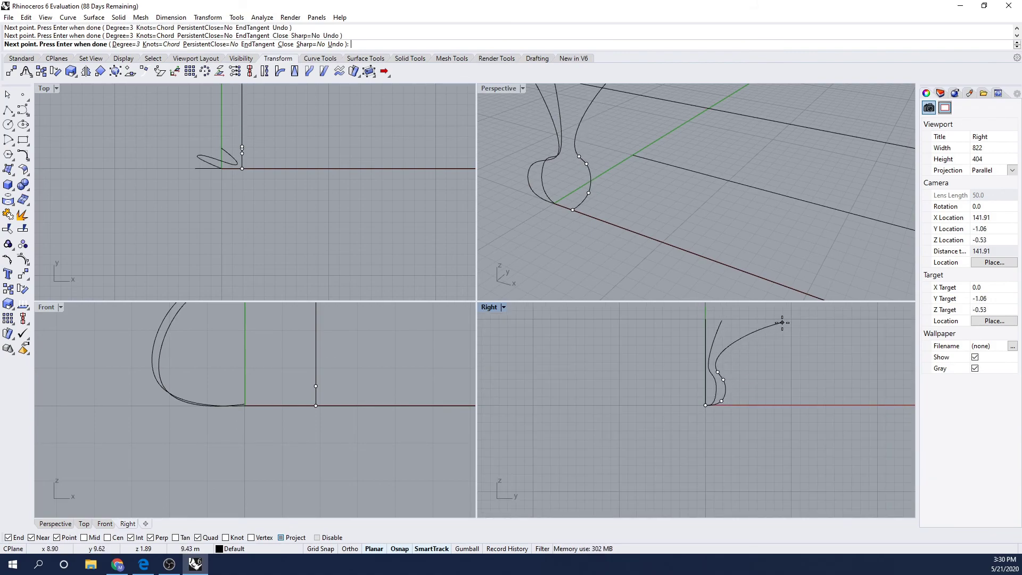
scroll(780, 325, up, 3)
scroll(781, 324, down, 2)
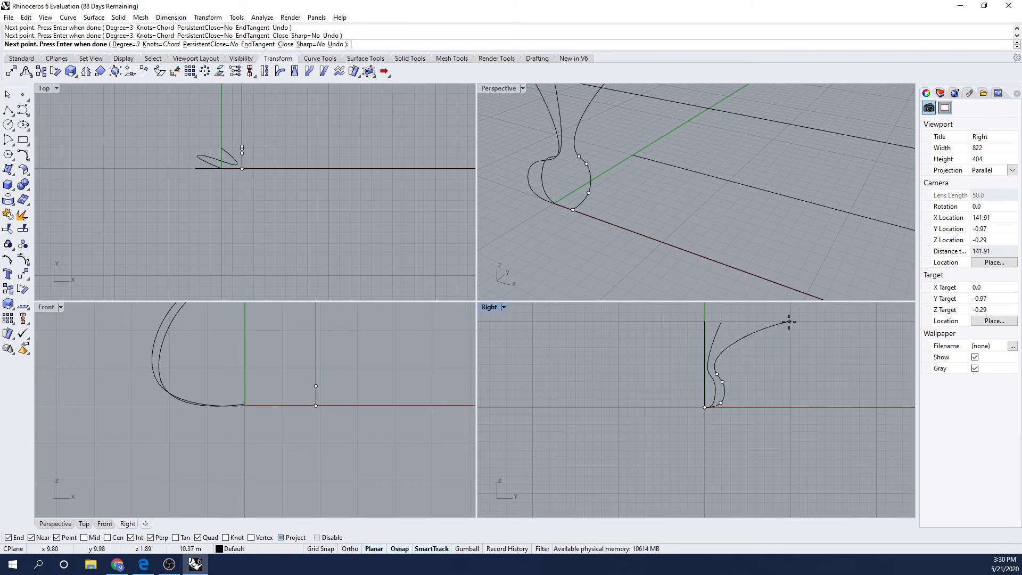
scroll(718, 213, down, 2)
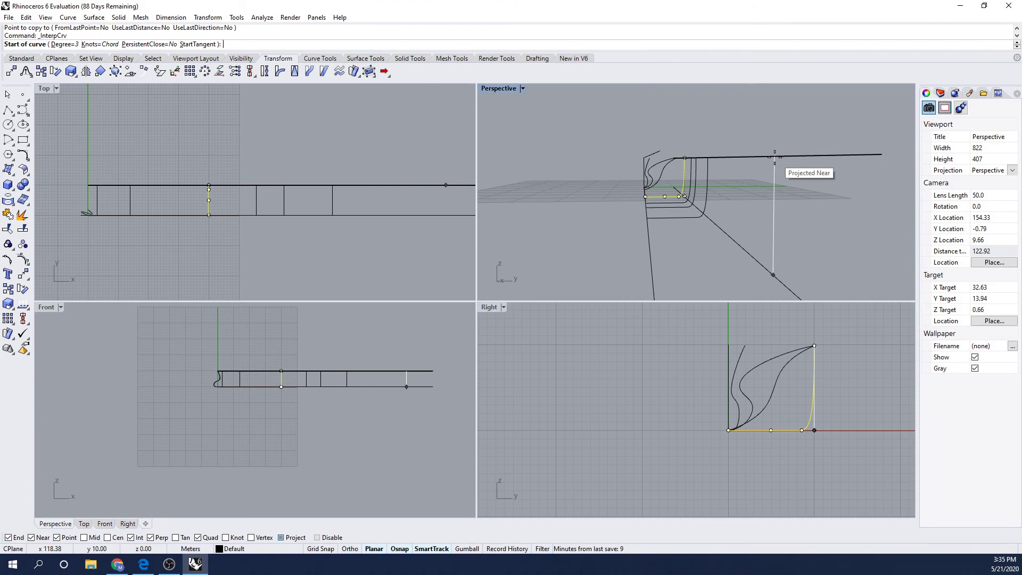
- Start an interpolated curve far along X on the upper offset line, with the Project object snap turned off
scroll(453, 283, down, 3)
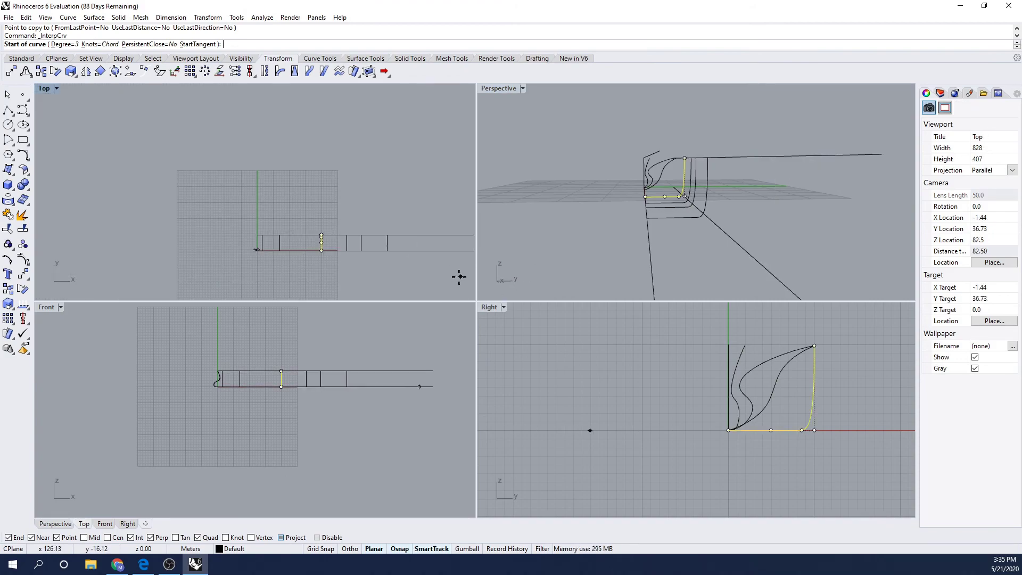
right_drag(456, 279, 319, 279)
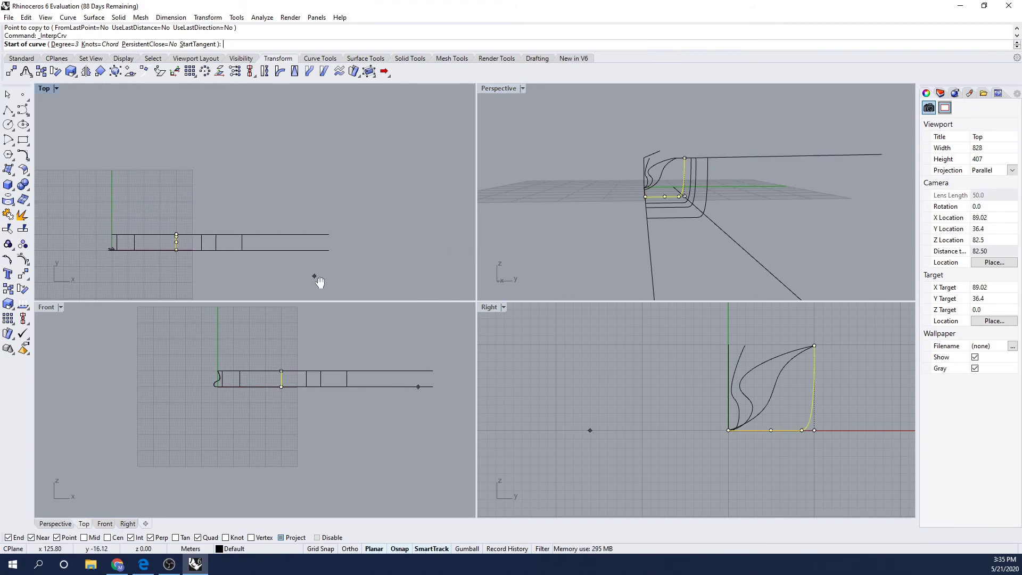
click(783, 156)
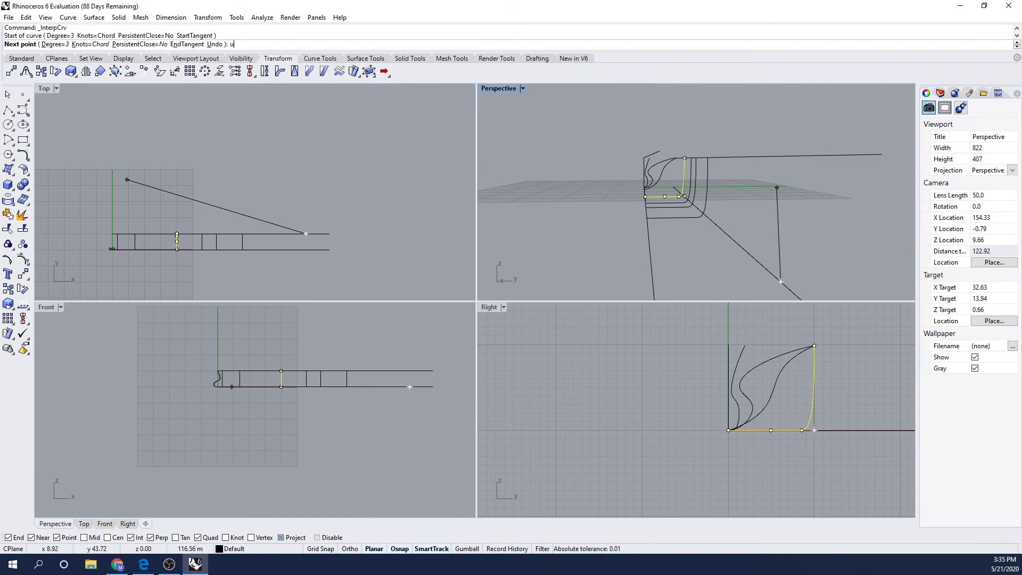
text(u)
key(Return)
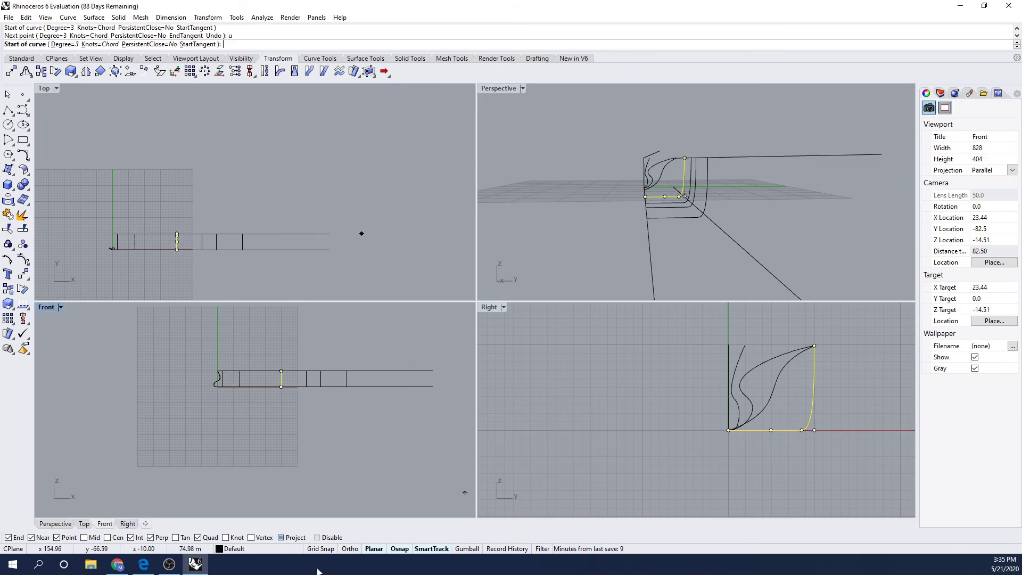
click(282, 538)
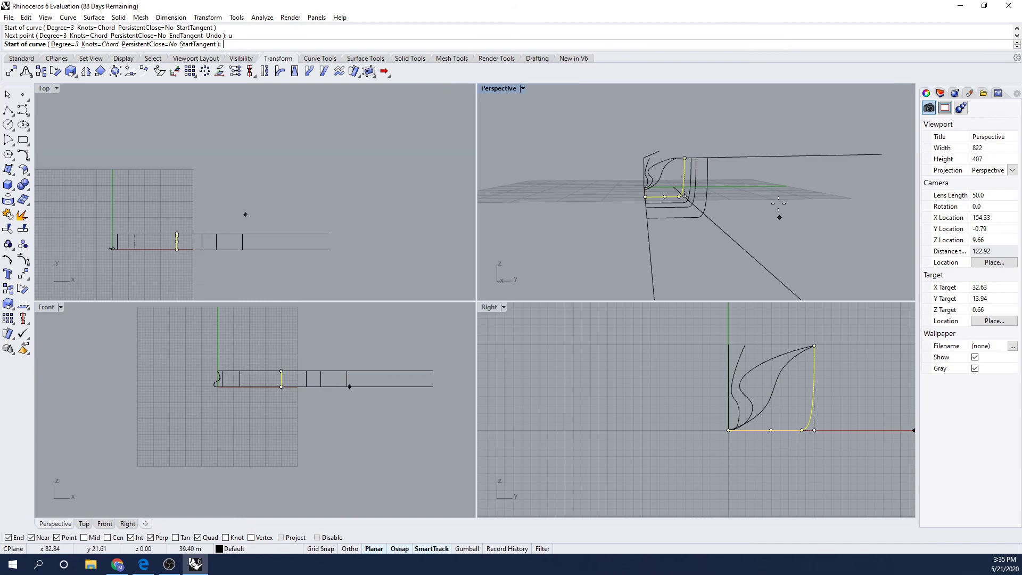
click(790, 157)
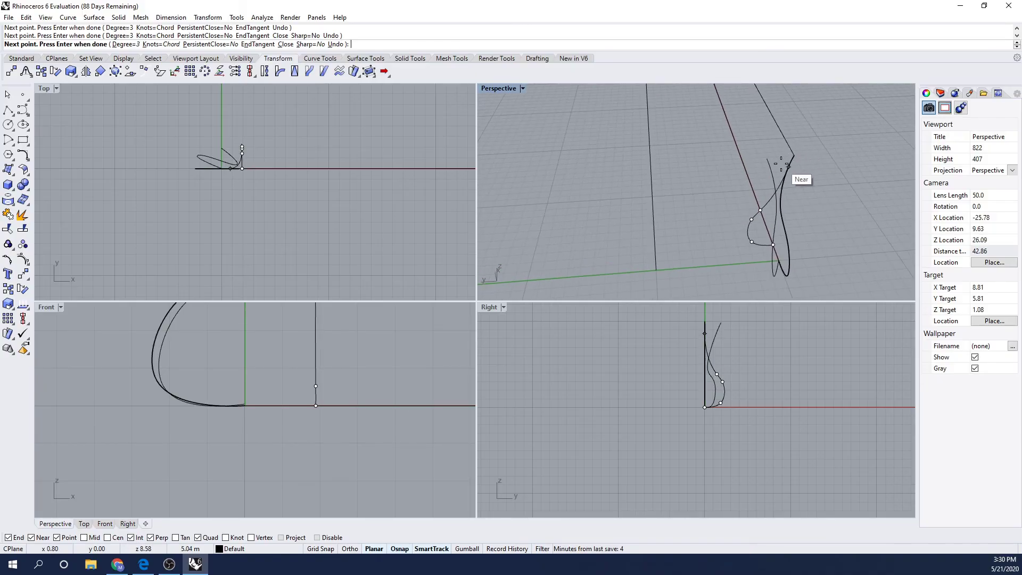
- Cancel the unfinished S-shaped interpolated curve near the origin
scroll(786, 141, down, 5)
scroll(785, 142, down, 5)
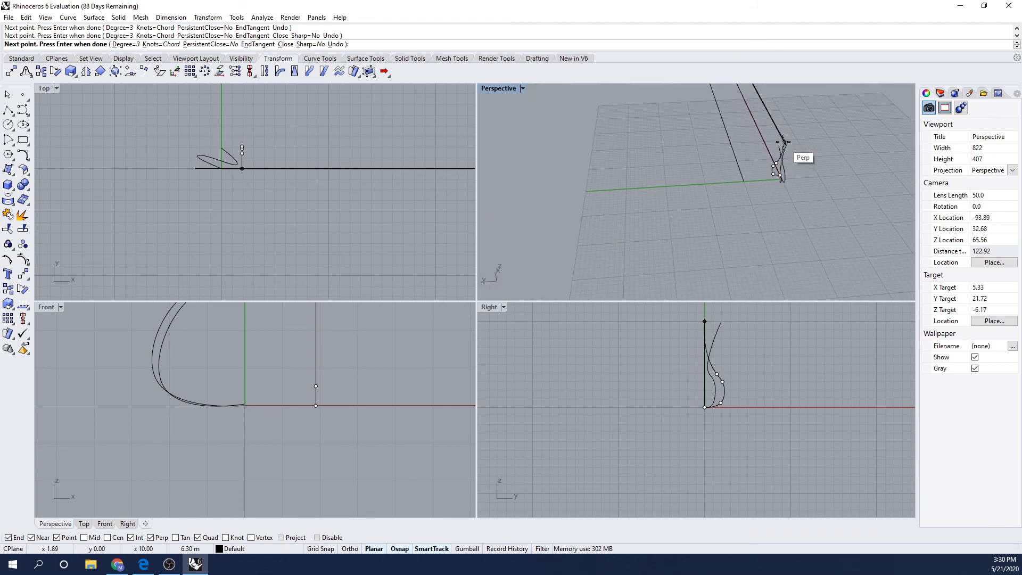
right_drag(762, 140, 735, 143)
scroll(754, 160, up, 10)
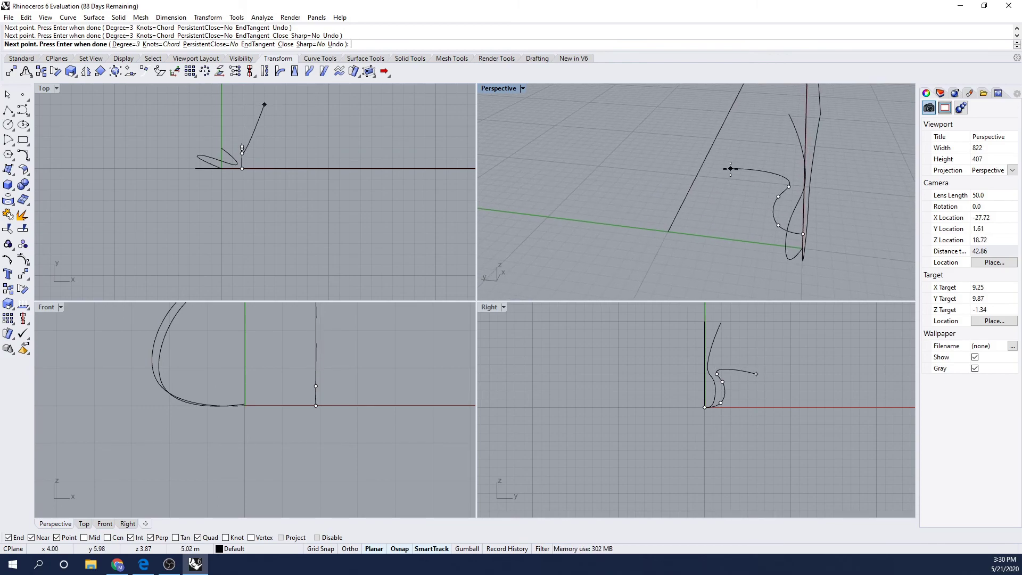
key(Escape)
scroll(732, 165, down, 3)
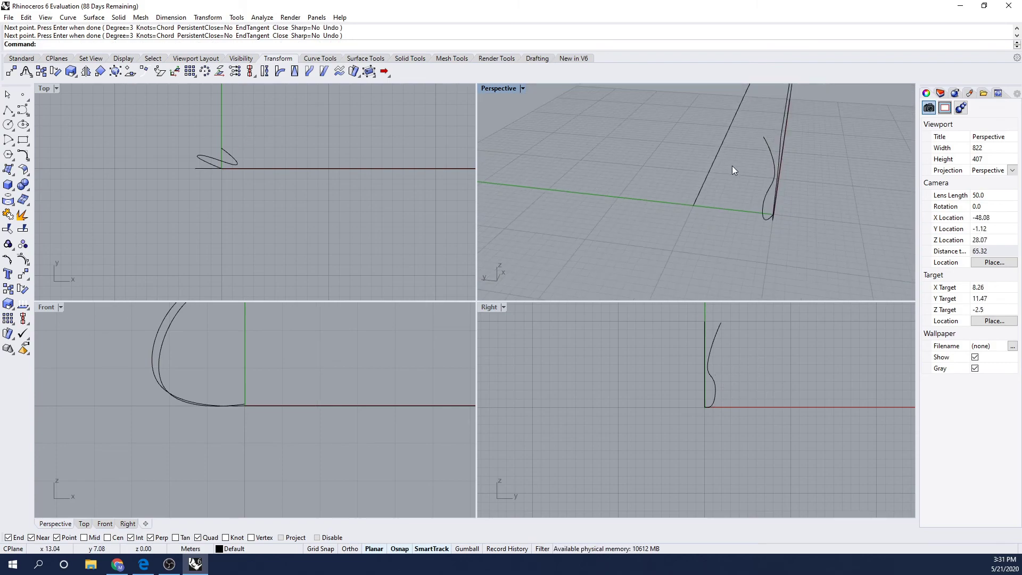
- Copy the Y-offset guide line from its near endpoint straight up to the height of the upper guide line, with Project snapping on
click(708, 178)
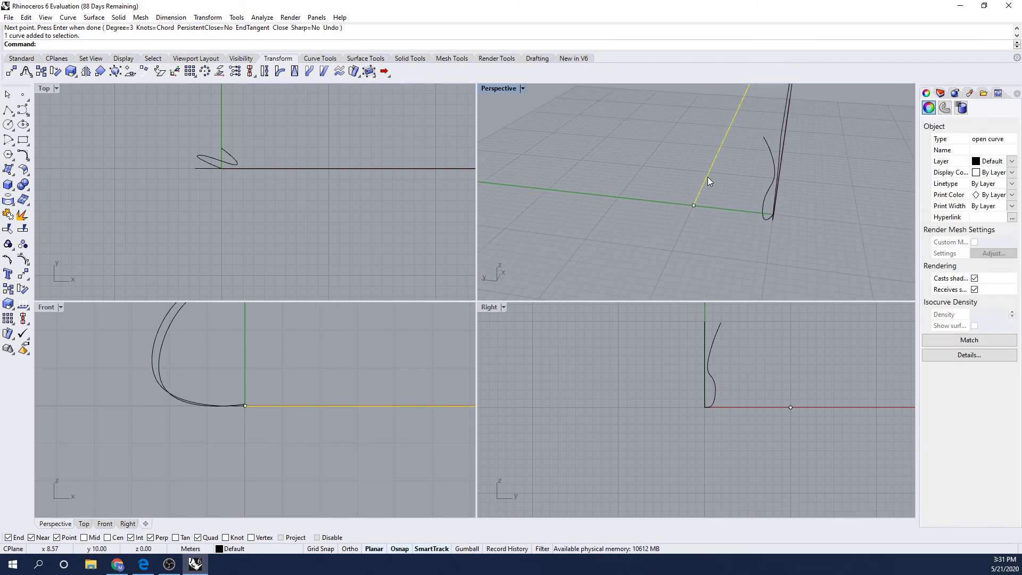
text(copy)
key(Return)
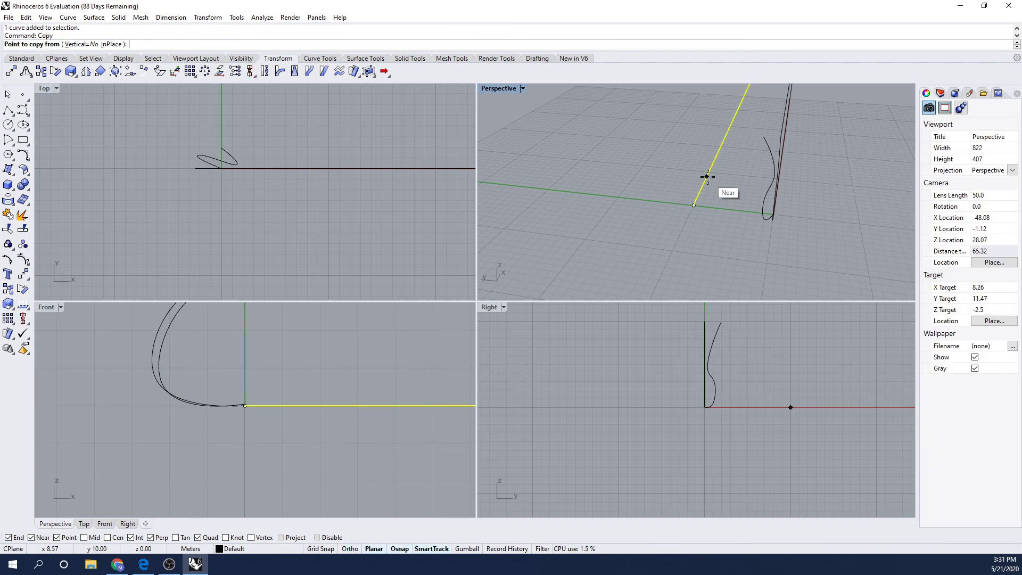
click(694, 204)
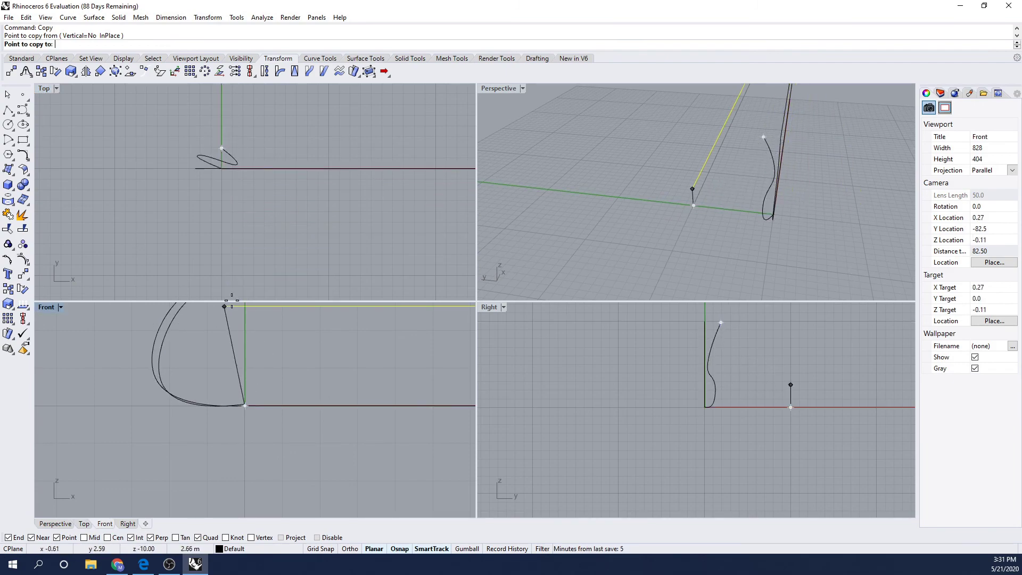
click(282, 538)
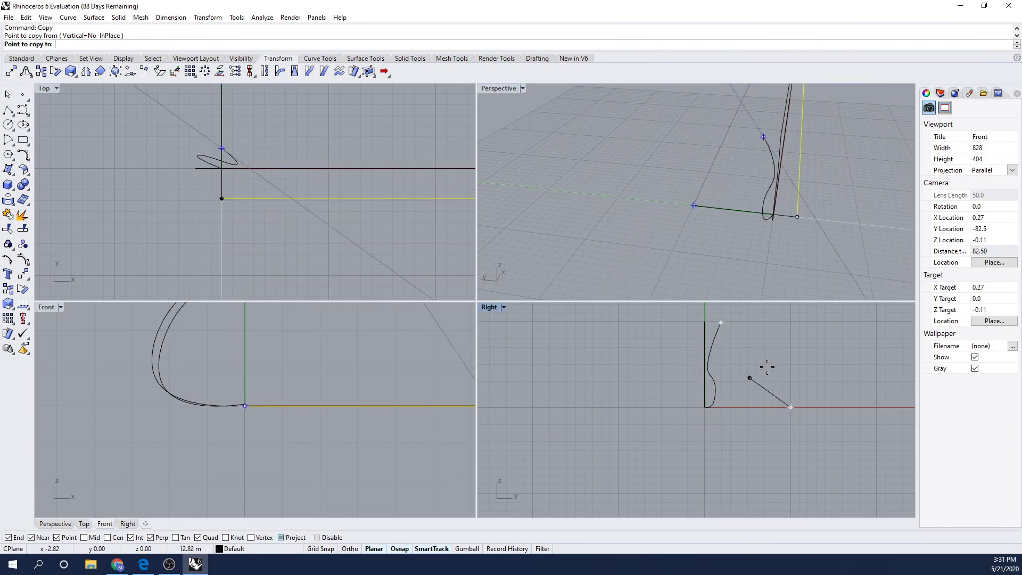
click(791, 328)
key(Return)
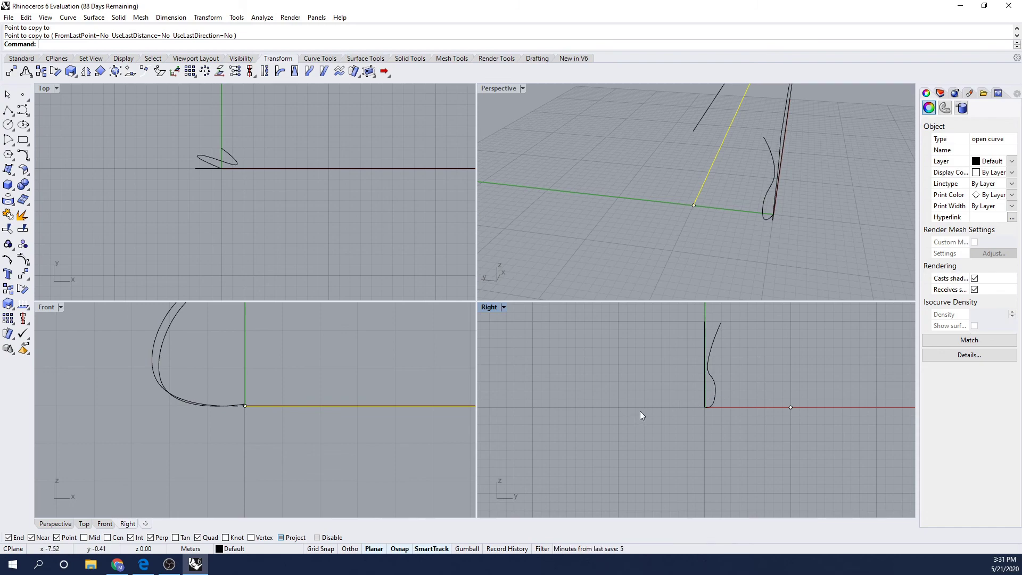
- End the S-shaped interpolated curve on the copied upper offset line, with Project snapping turned off
click(94, 17)
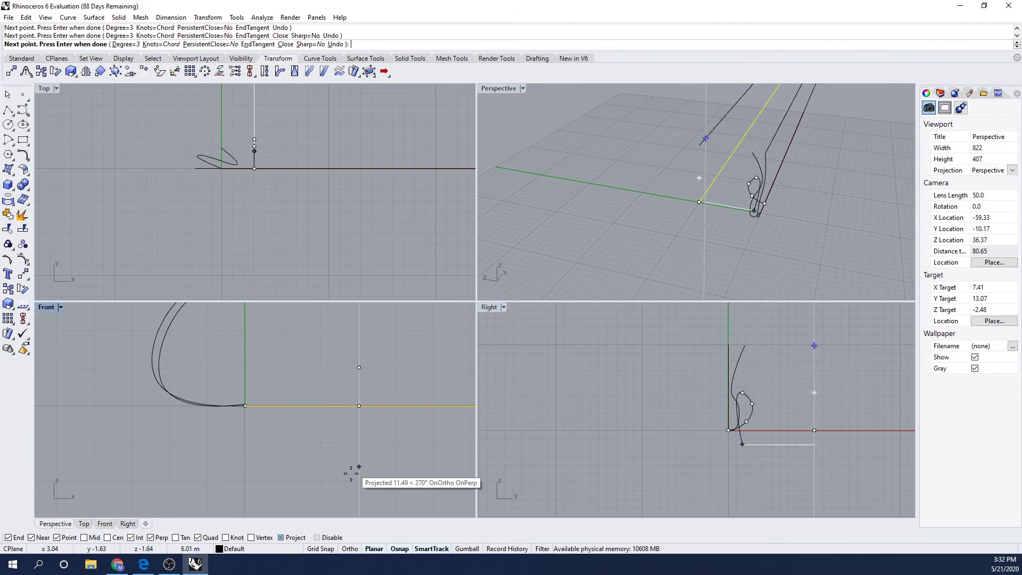
click(281, 538)
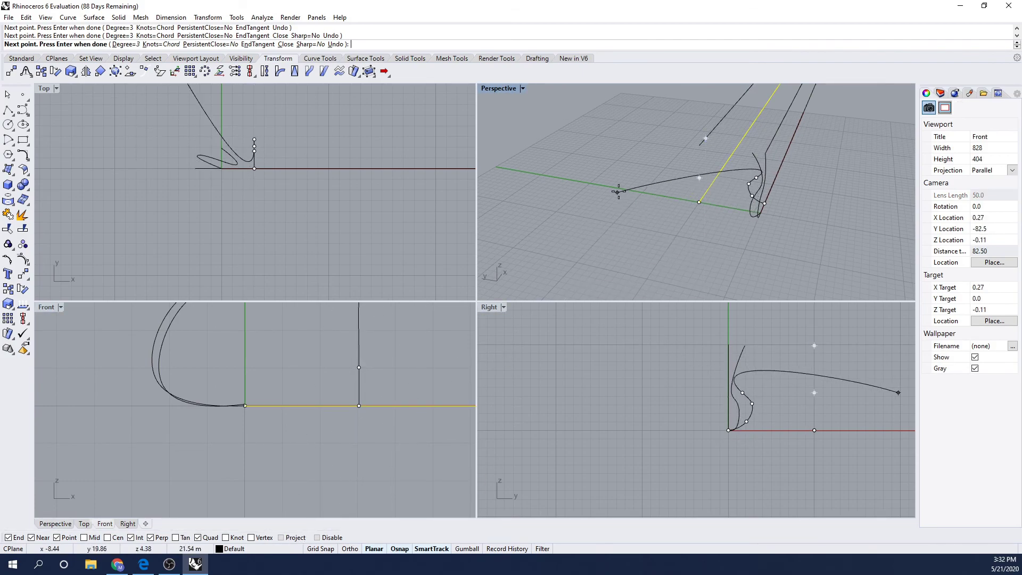
click(706, 139)
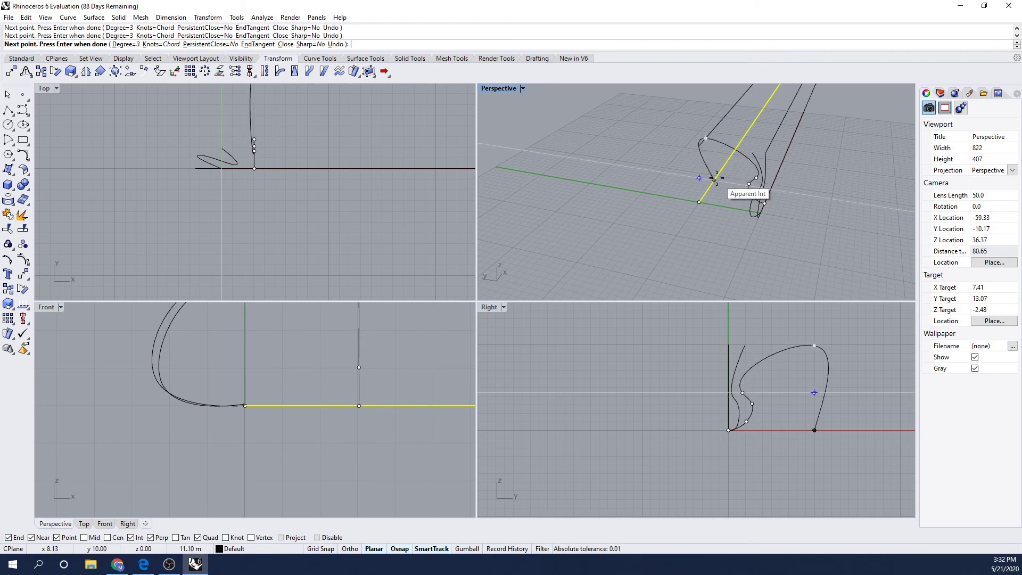
right_click(718, 206)
right_drag(719, 205, 677, 218)
shift+right_drag(803, 220, 748, 242)
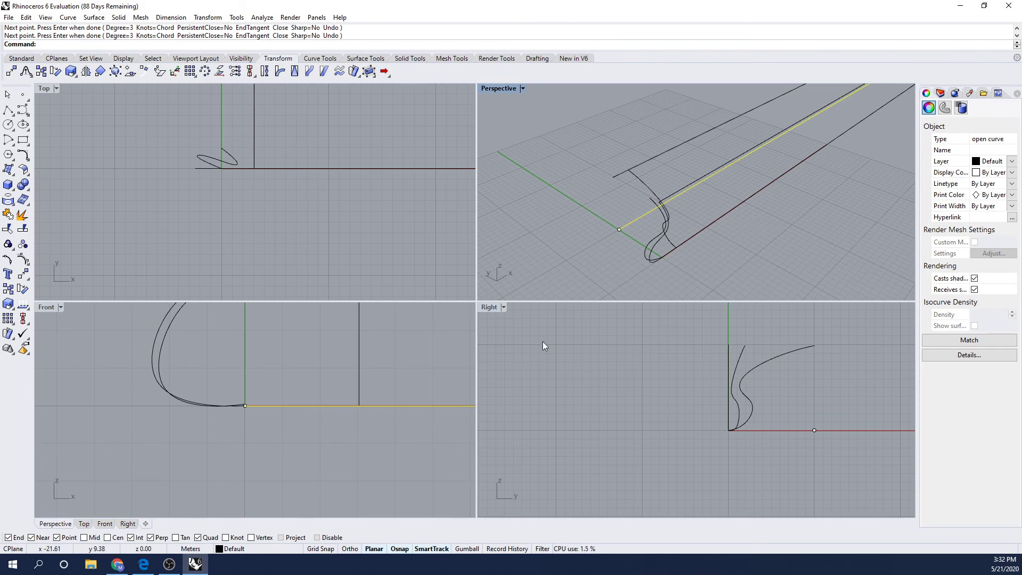
- Start another interpolated curve on the copied upper offset line, farther along X than the previous profile
click(69, 18)
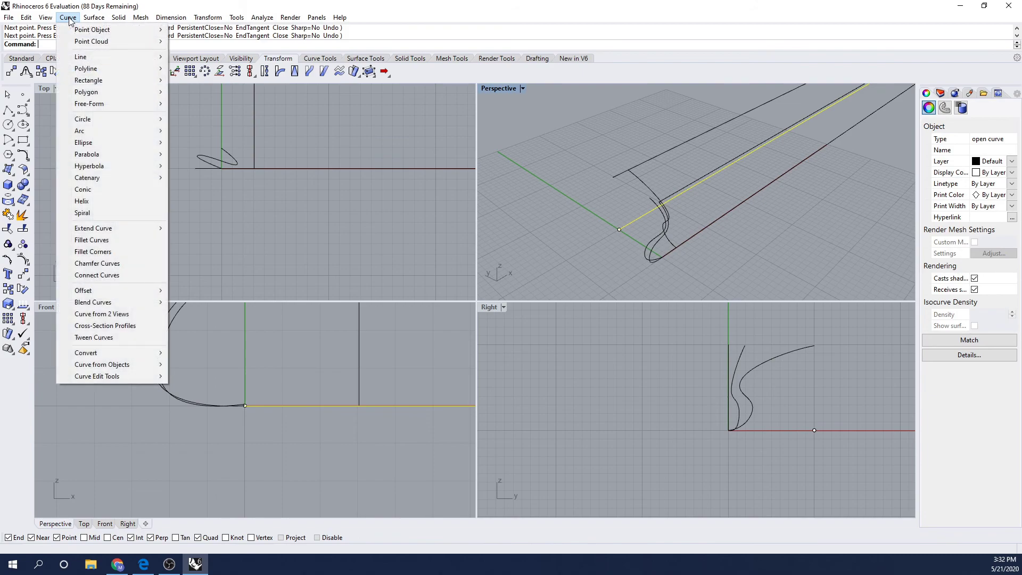
mouse_move(98, 159)
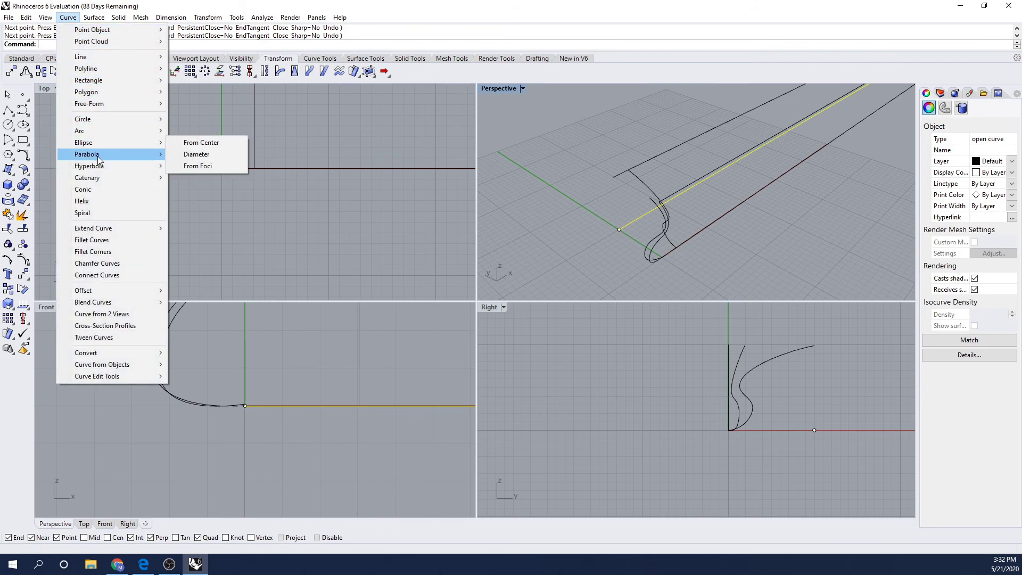
mouse_move(124, 103)
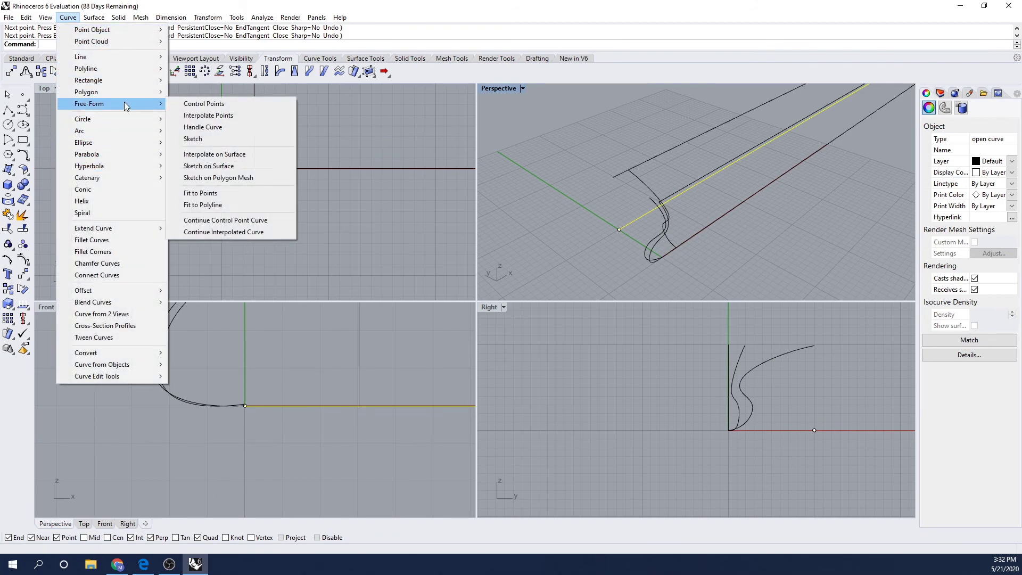
click(208, 115)
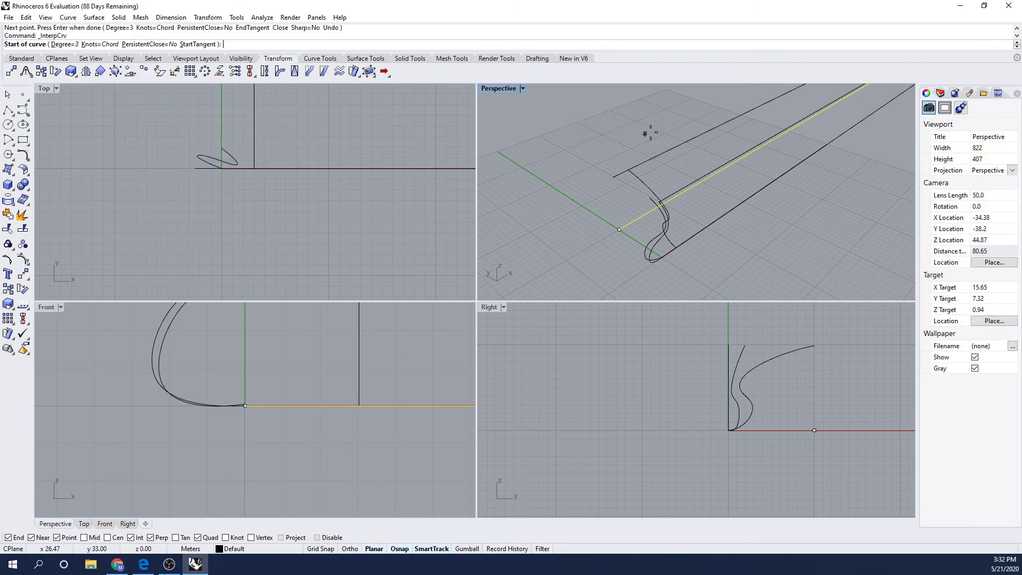
click(678, 147)
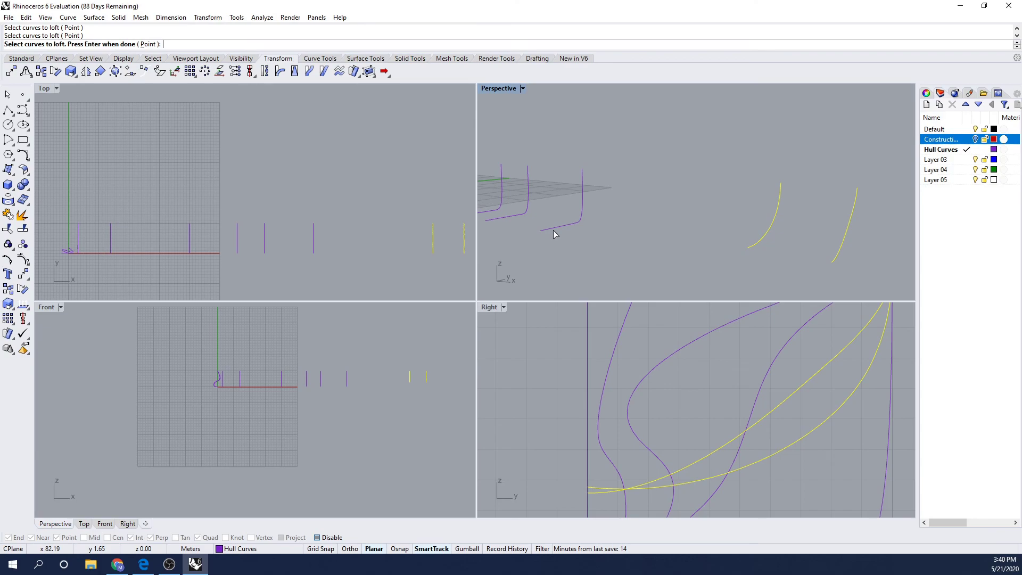
- Restart Loft with Record History on, selecting the first six hull curves in order from the far end toward the origin
key(Escape)
scroll(616, 242, down, 1)
scroll(615, 242, down, 1)
shift+right_drag(623, 251, 727, 249)
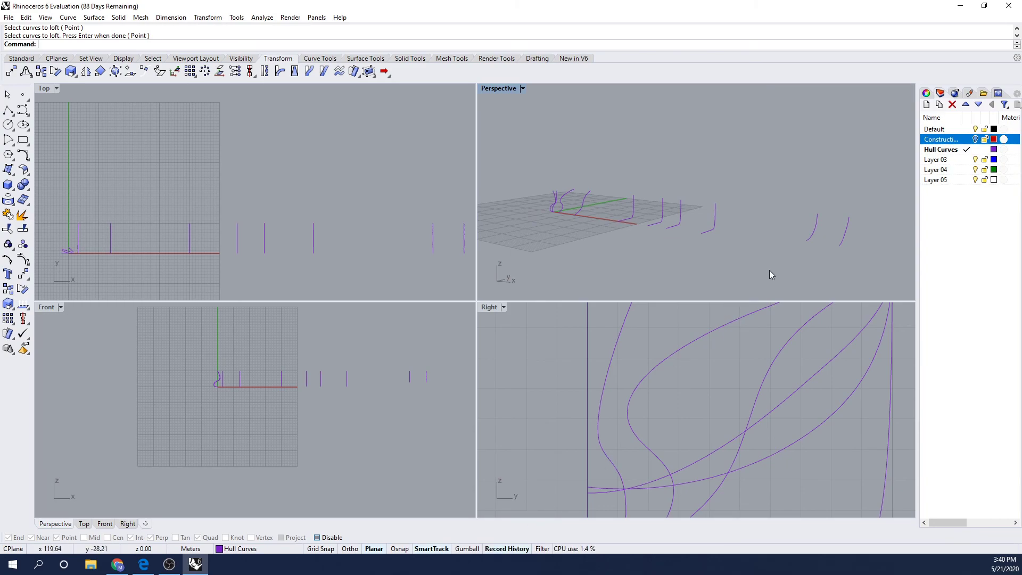
key(Return)
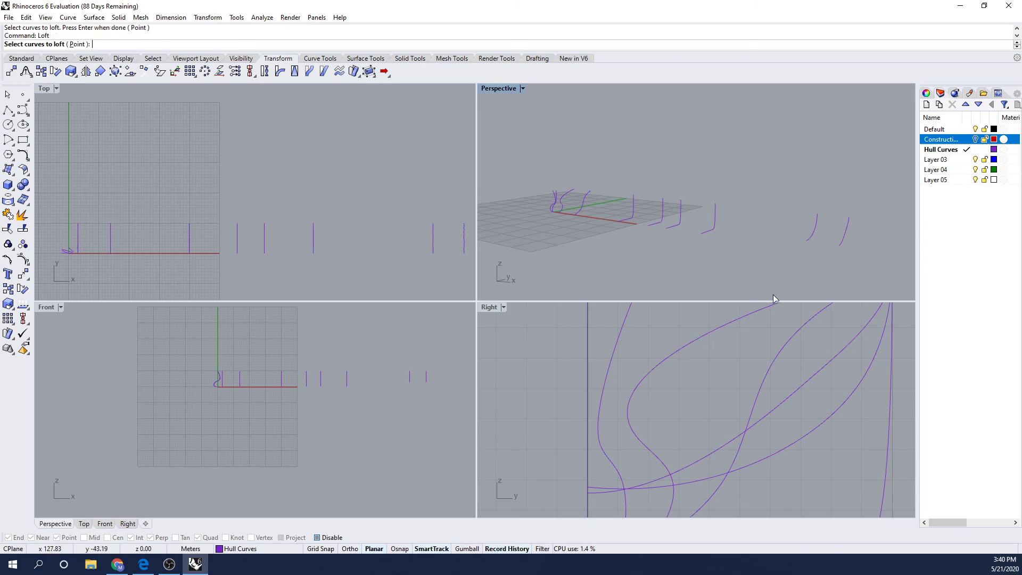
click(842, 246)
click(812, 239)
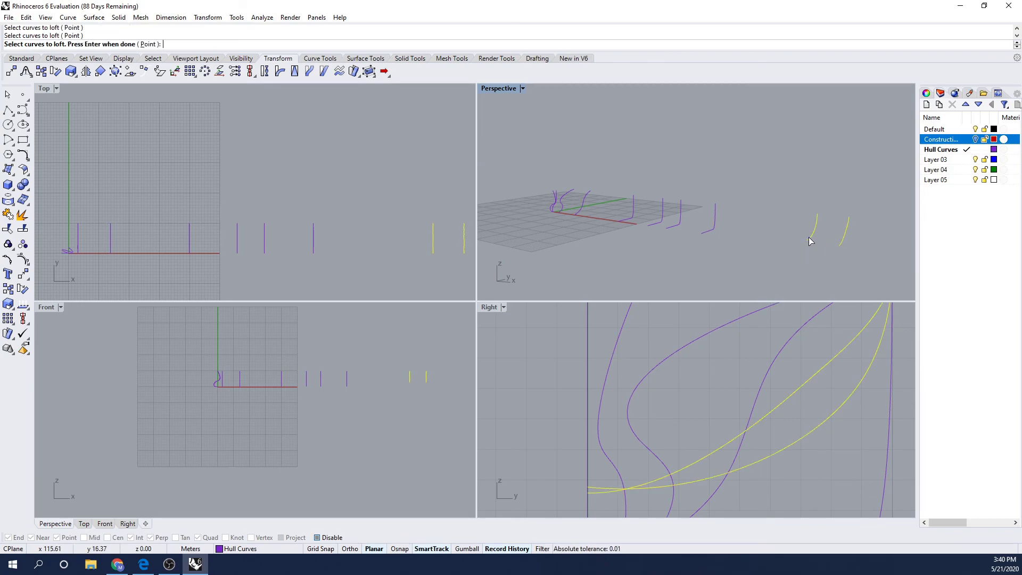
click(708, 235)
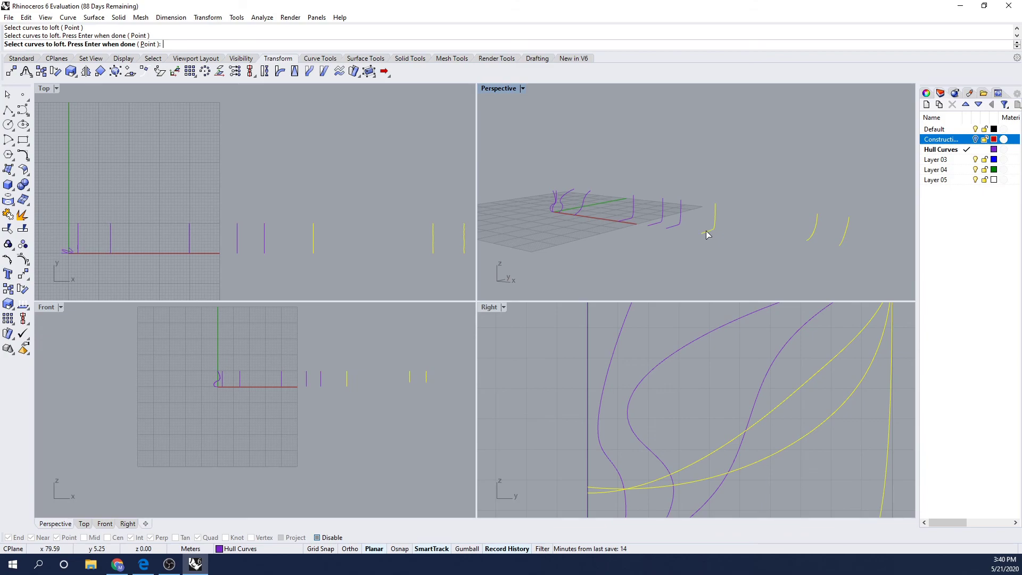
click(673, 228)
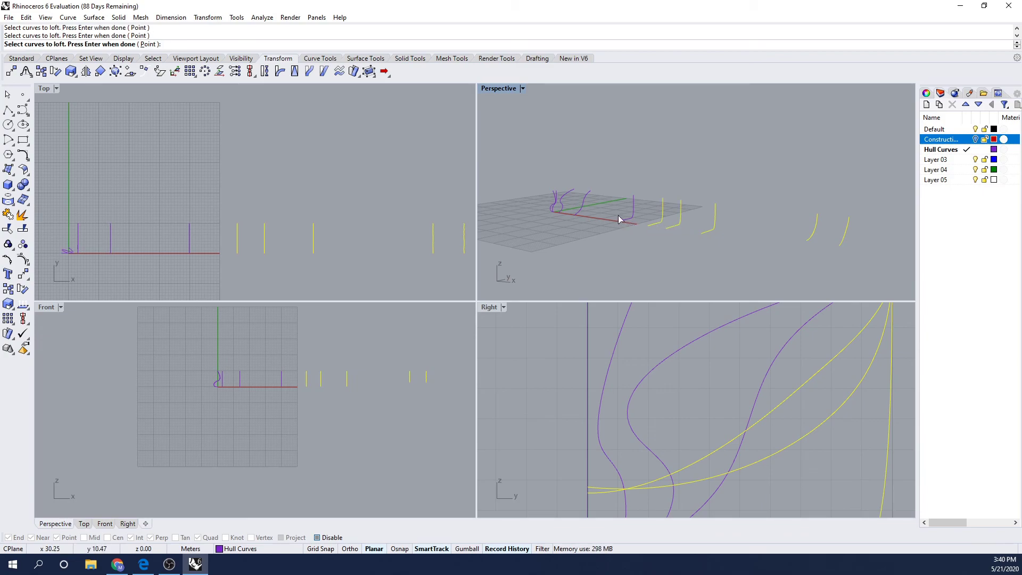
- Add the four hull curves nearest the origin to the loft selection, in order, ending with the outermost bulb-shaped curve
scroll(577, 215, up, 4)
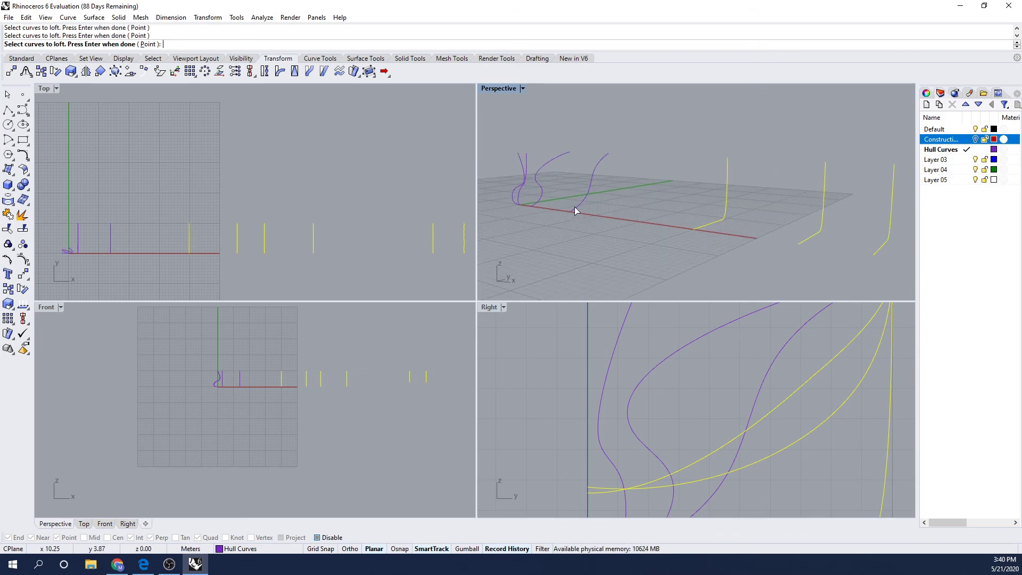
click(578, 210)
click(538, 204)
scroll(525, 202, up, 3)
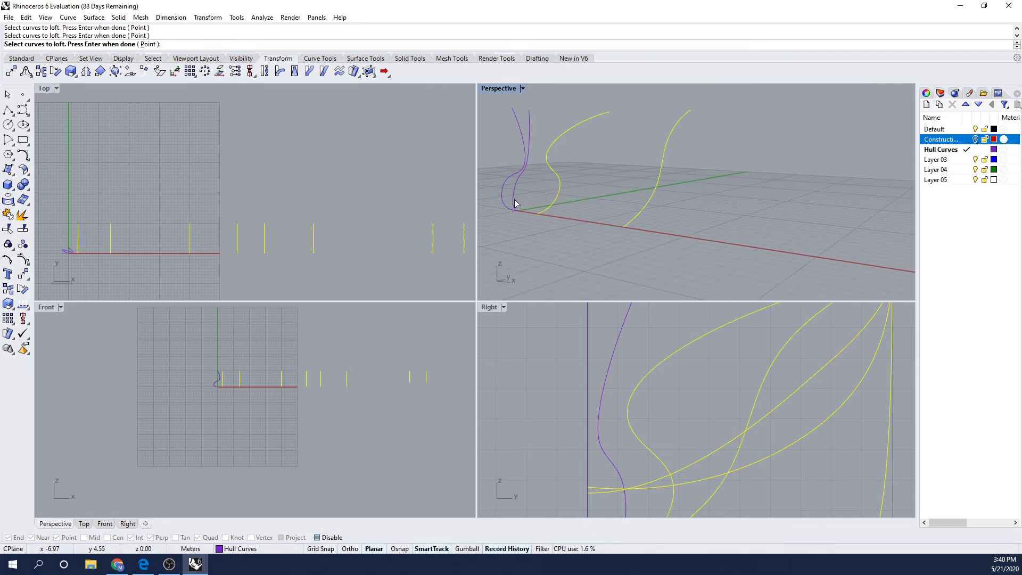
scroll(516, 204, up, 3)
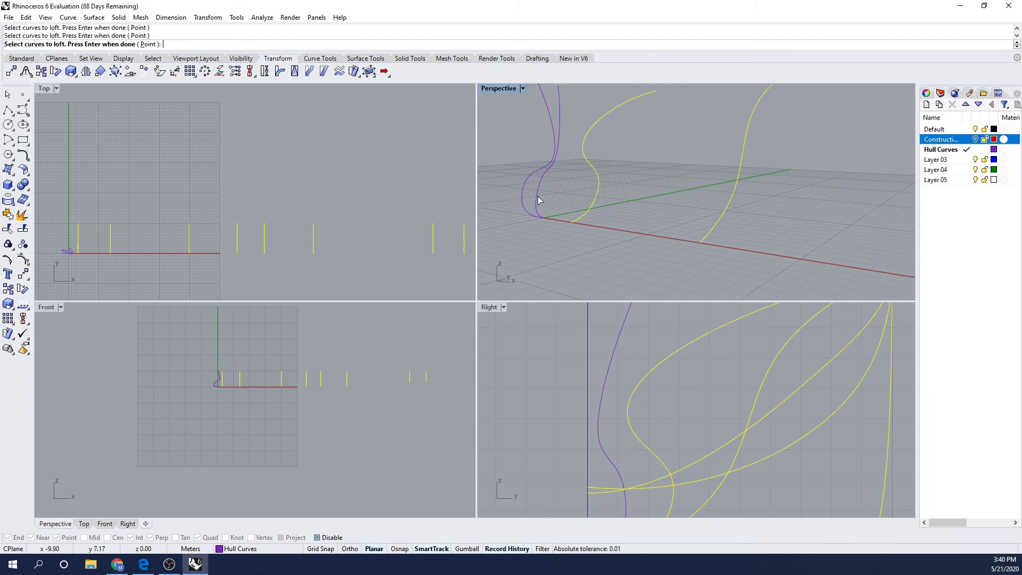
click(539, 201)
click(524, 204)
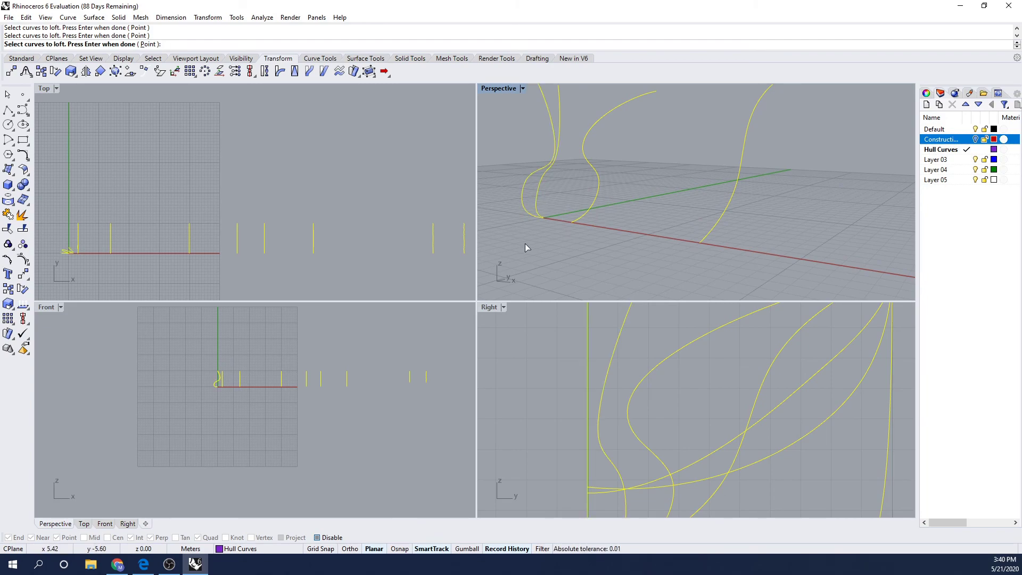
- Confirm the selected loft curves and set the loft style to Loose
key(Return)
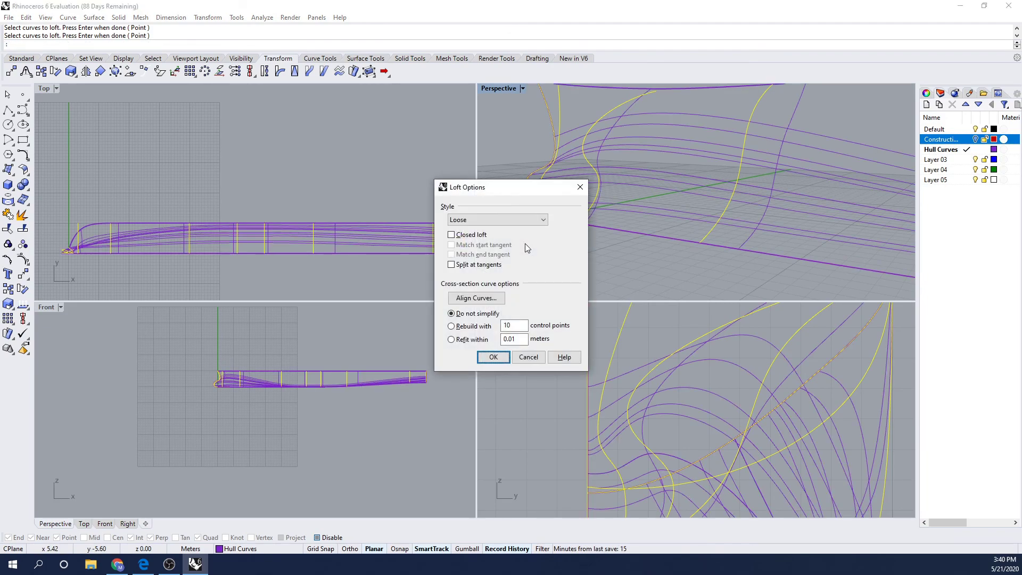
click(547, 222)
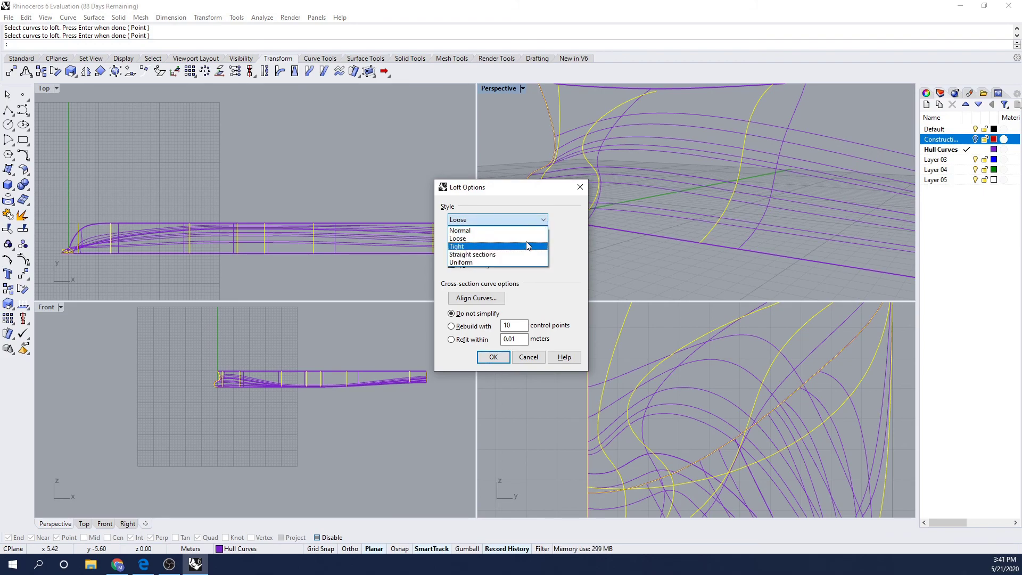
click(527, 240)
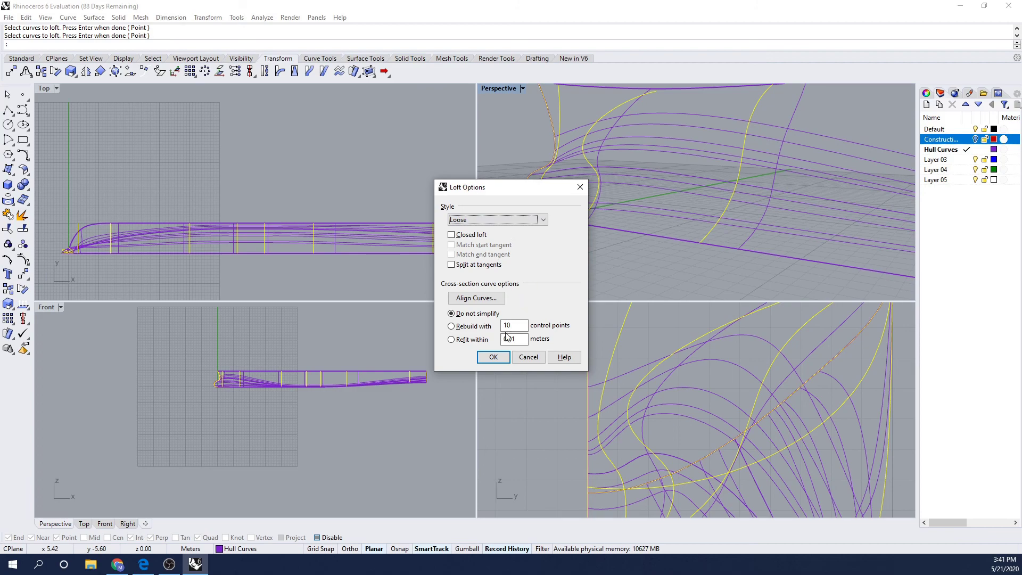
- Create the Loose-style loft through the selected hull curves
click(492, 357)
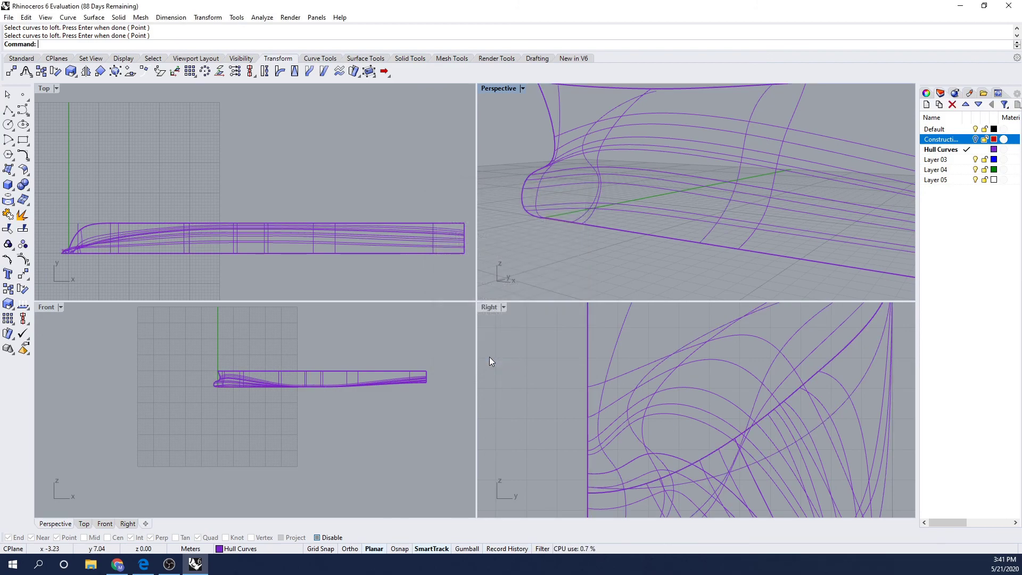
scroll(587, 237, down, 8)
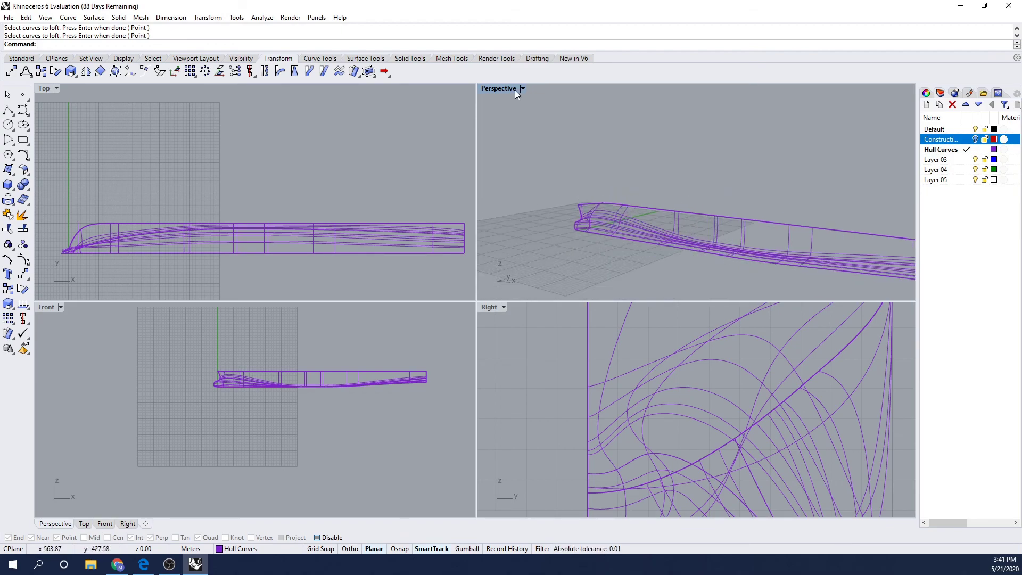
scroll(652, 391, down, 5)
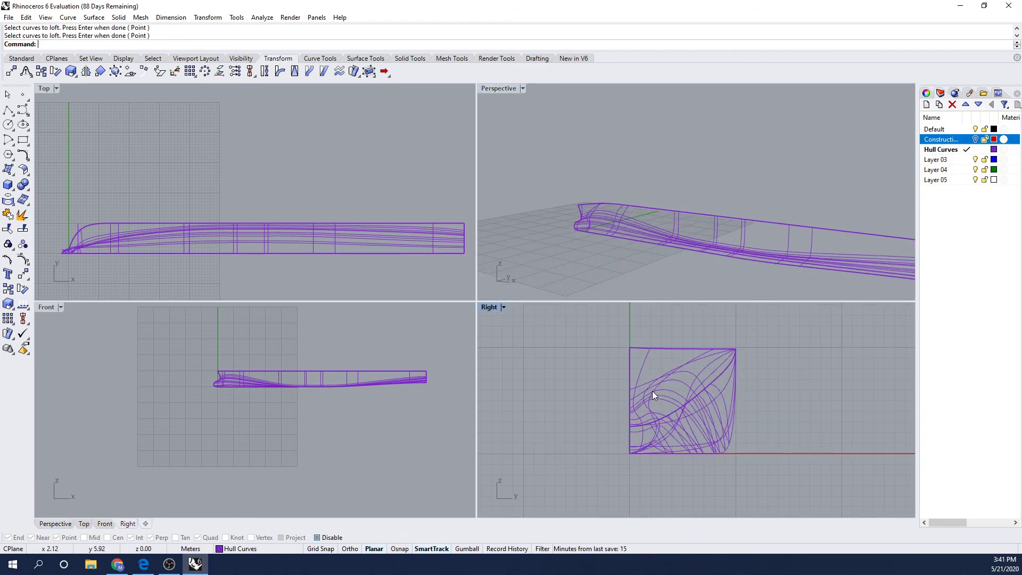
- Maximize the Perspective viewport, set its display mode to Shaded, and inspect the lofted hull from several sides
double_click(497, 88)
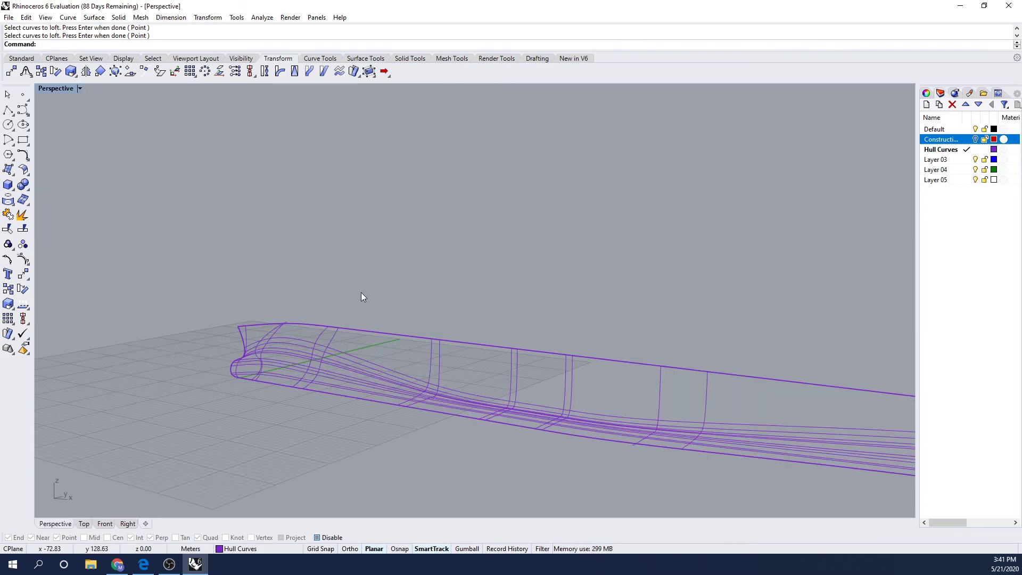
right_drag(352, 295, 557, 284)
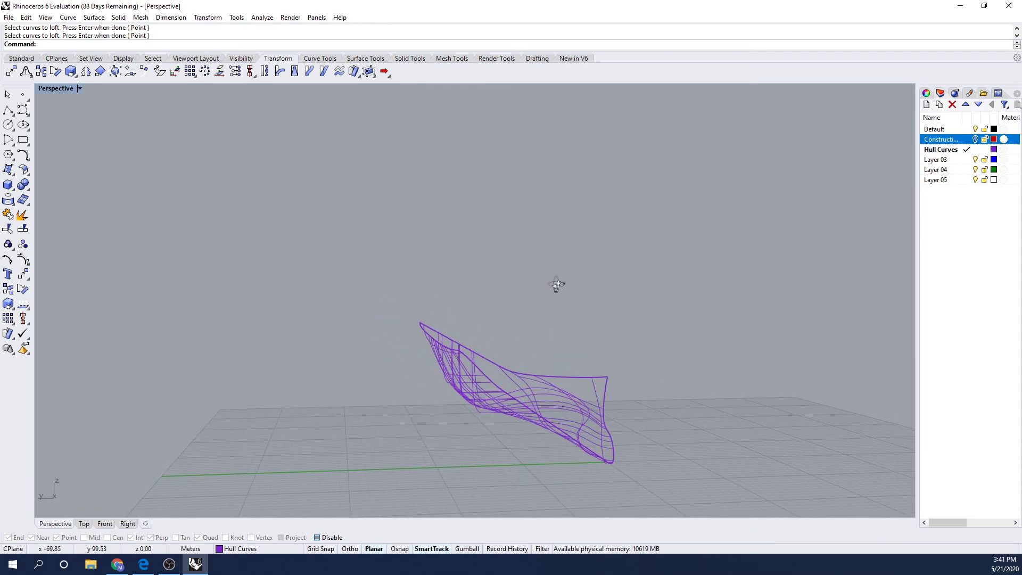
click(75, 89)
click(82, 129)
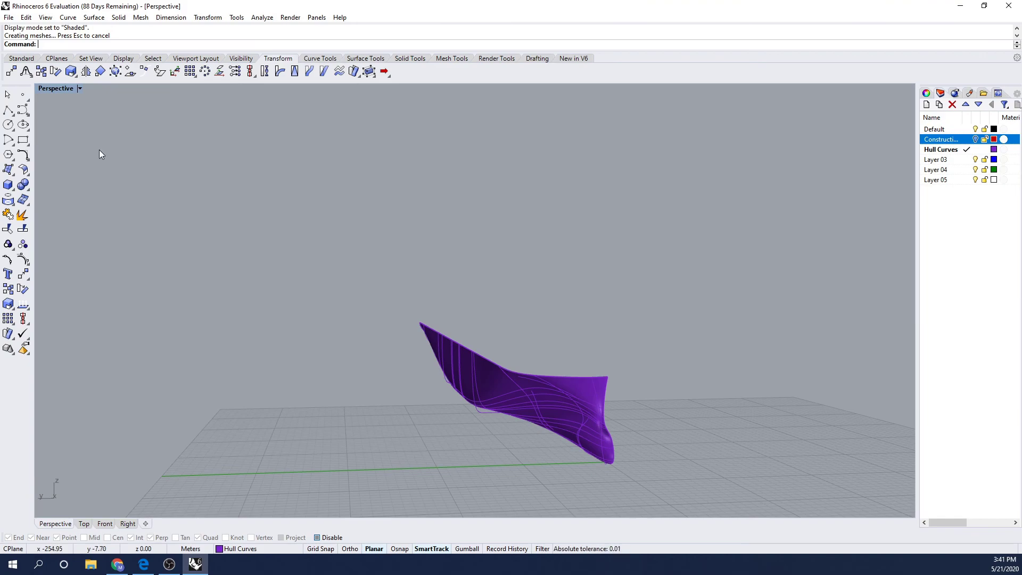
mouse_move(462, 408)
right_down()
mouse_move(486, 385)
mouse_move(516, 381)
mouse_move(436, 406)
mouse_move(331, 408)
right_up()
right_drag(617, 406, 466, 406)
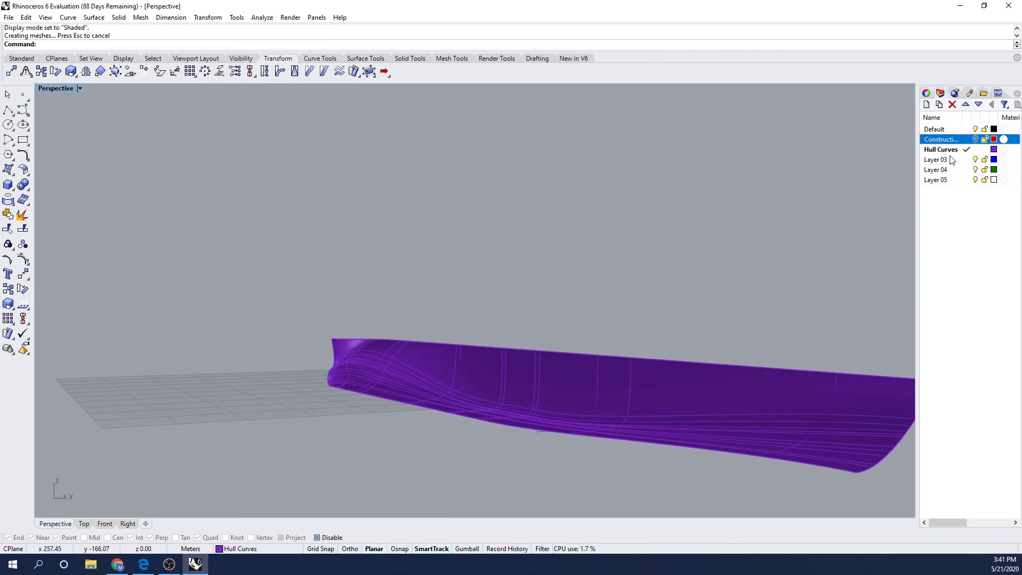
- Move the lofted surface to Layer 03 and rename that layer as Hull Surface
click(759, 392)
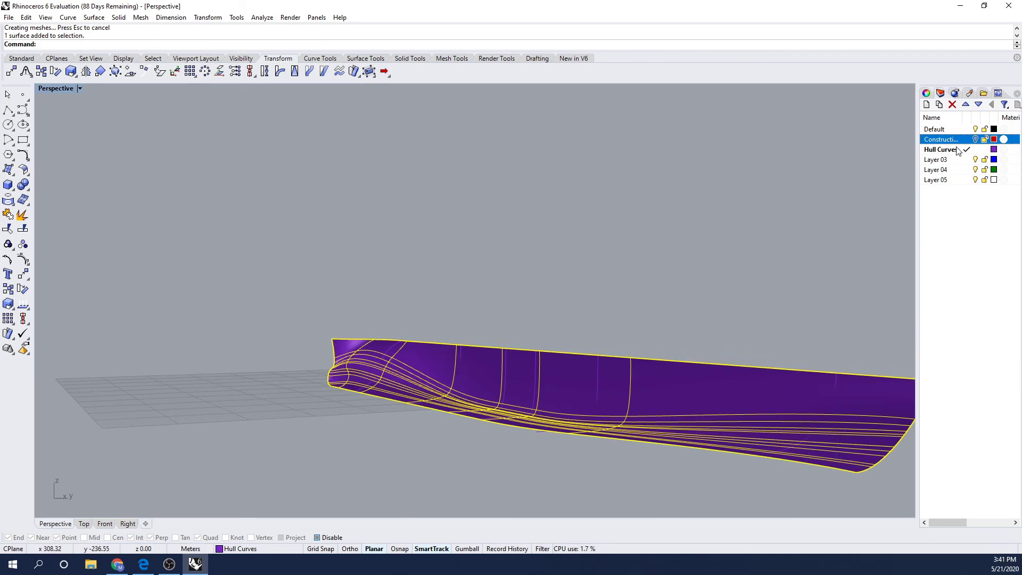
click(935, 160)
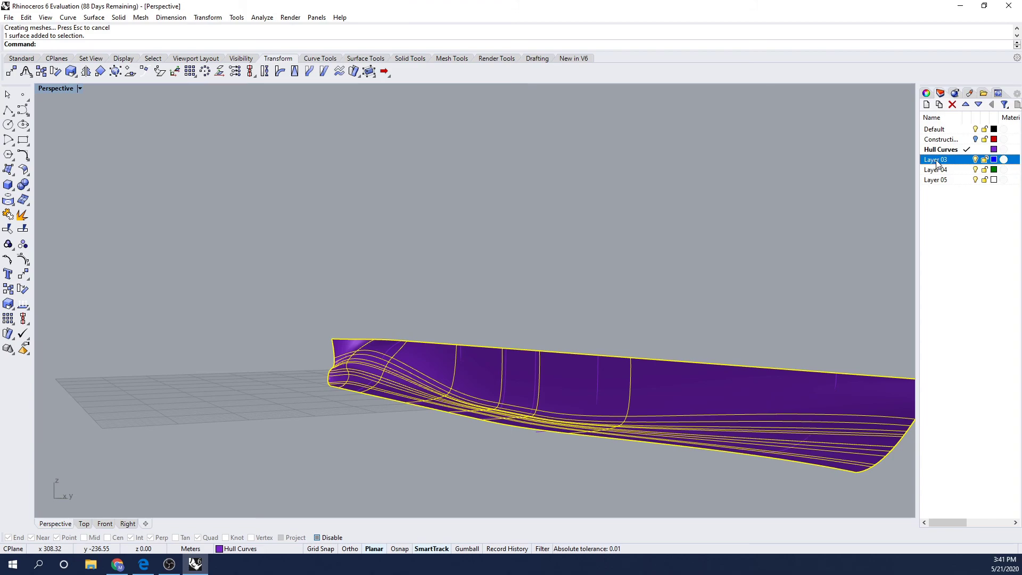
right_click(937, 162)
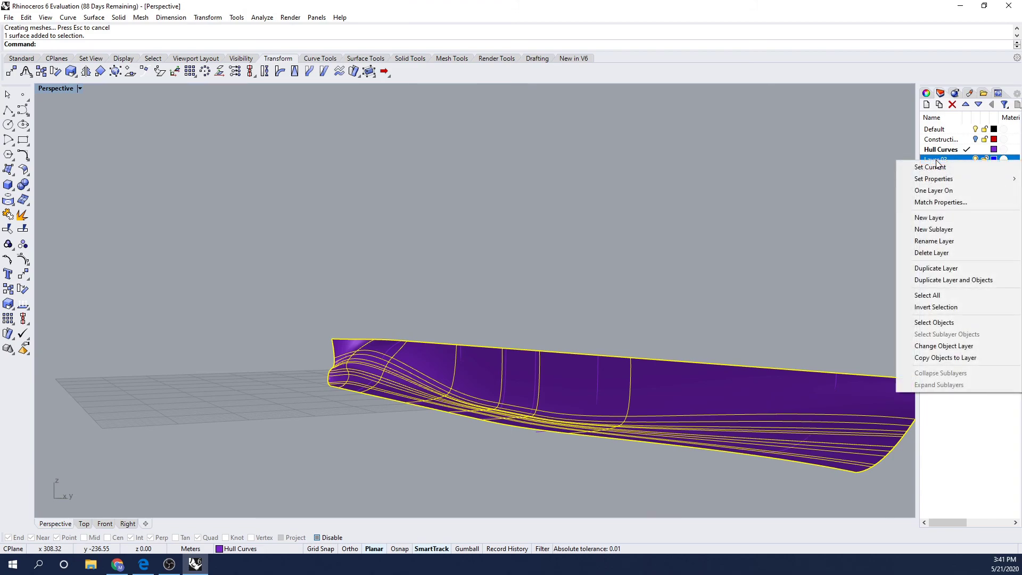
click(945, 347)
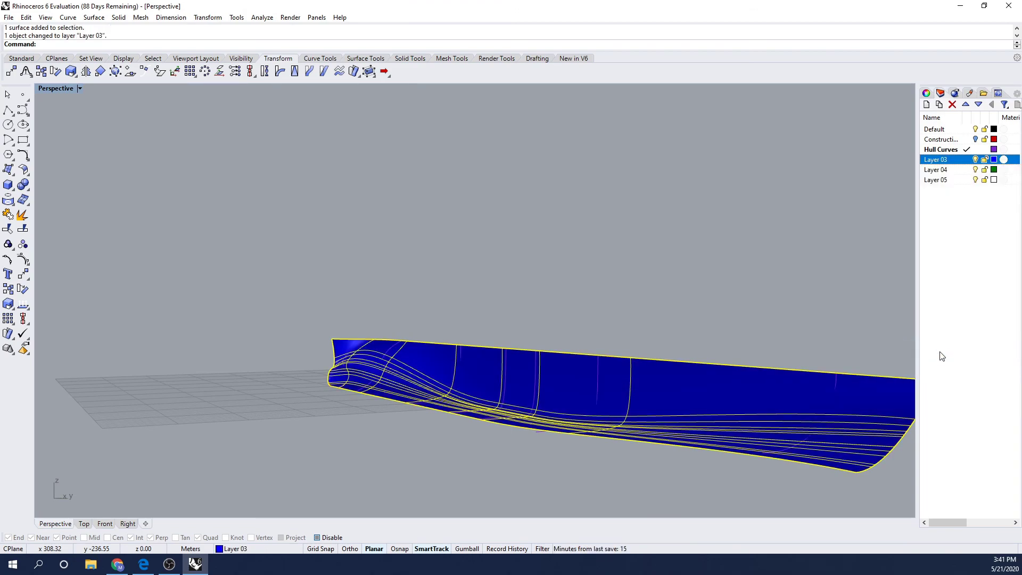
click(932, 161)
text(Hull Surface)
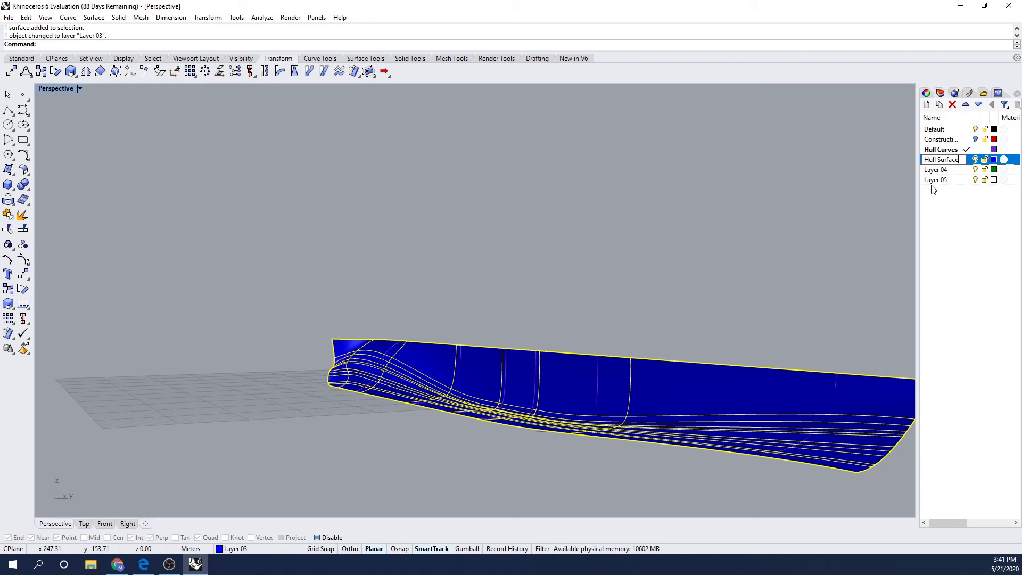
key(Return)
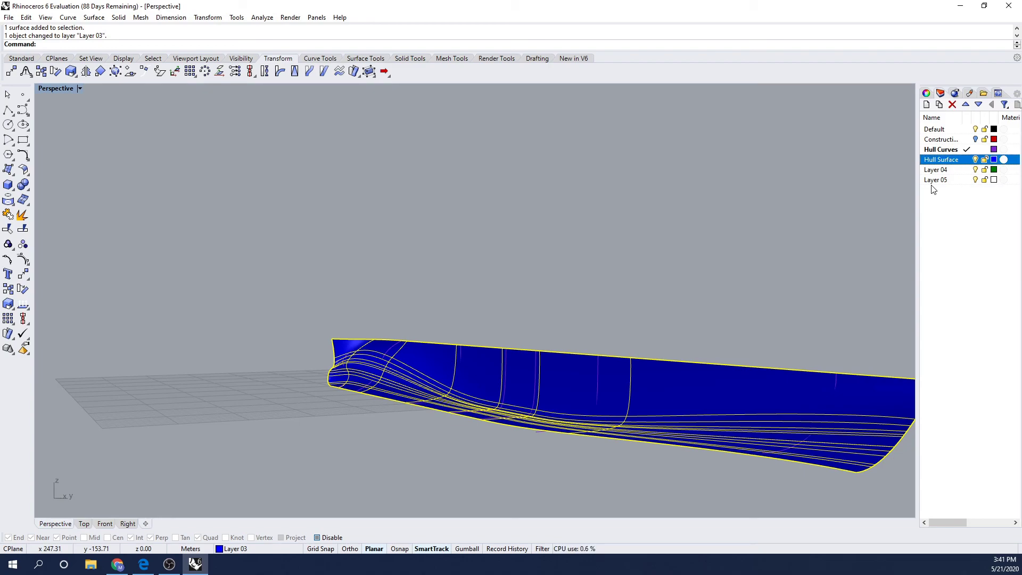
- Save the model in Downloads as Rapid Hull Model Surface_Bulbous Bow Design
mouse_move(705, 303)
right_down()
mouse_move(721, 302)
mouse_move(700, 300)
right_up()
scroll(700, 299, down, 3)
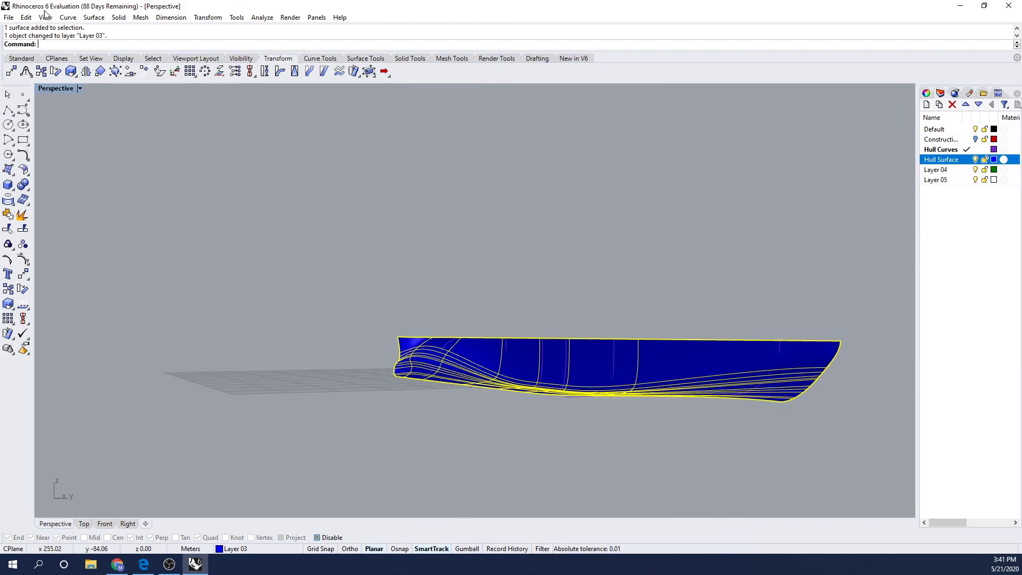
click(9, 17)
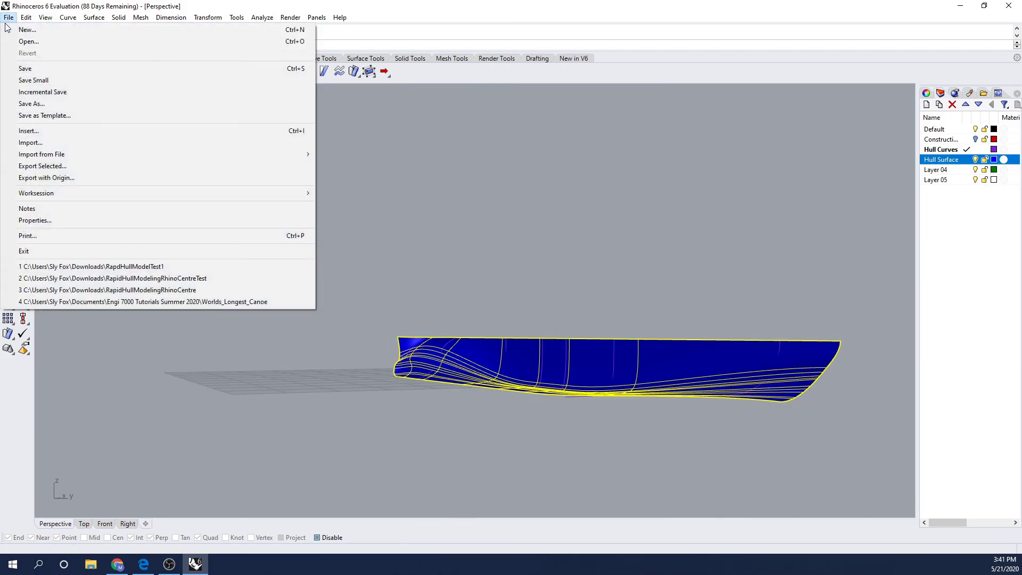
click(59, 104)
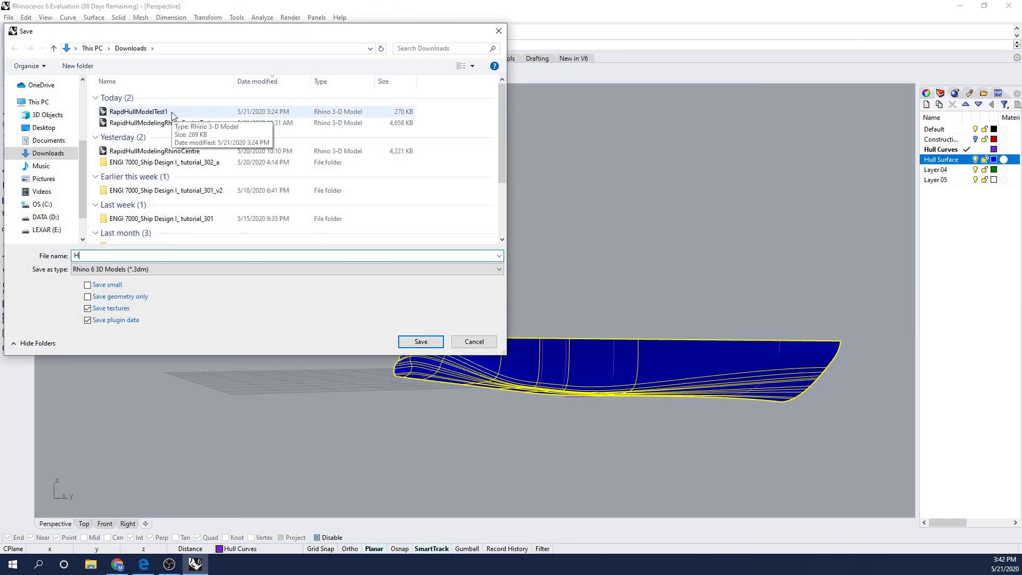
text(Hull )
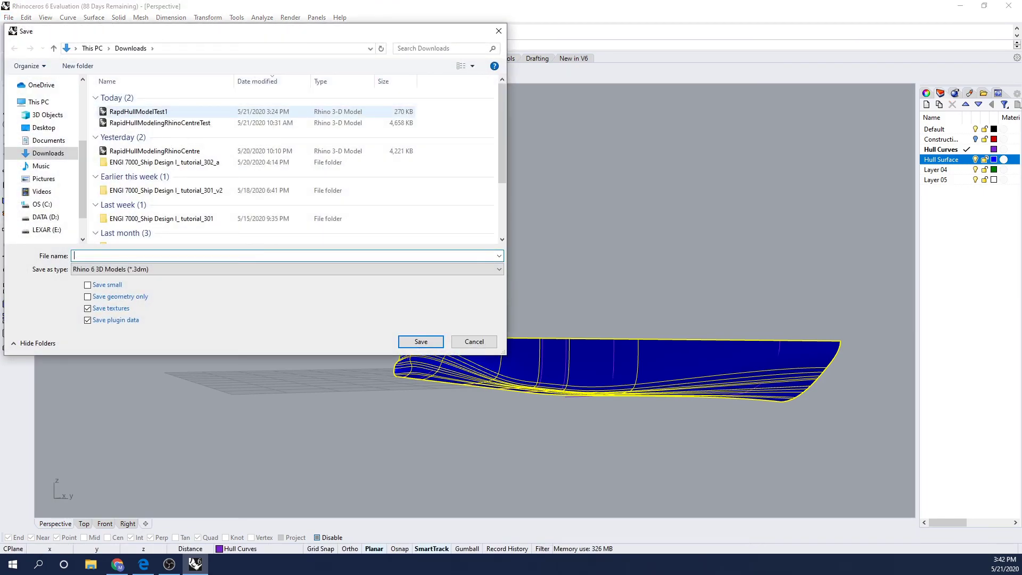
text(Rapid Hu)
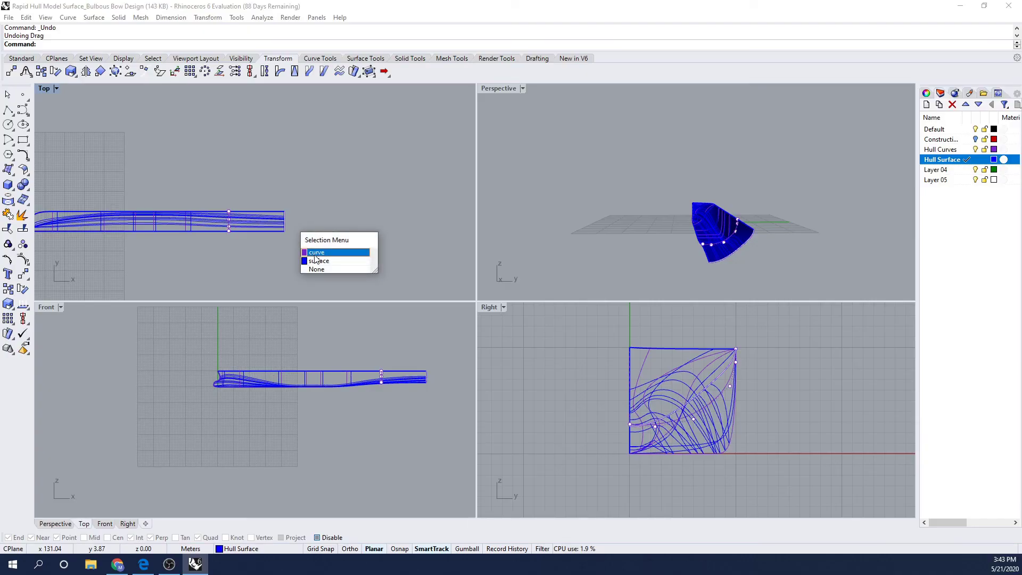
- Lengthen the hull by moving the end profile curve farthest from the bow about 43 m farther along X
click(316, 251)
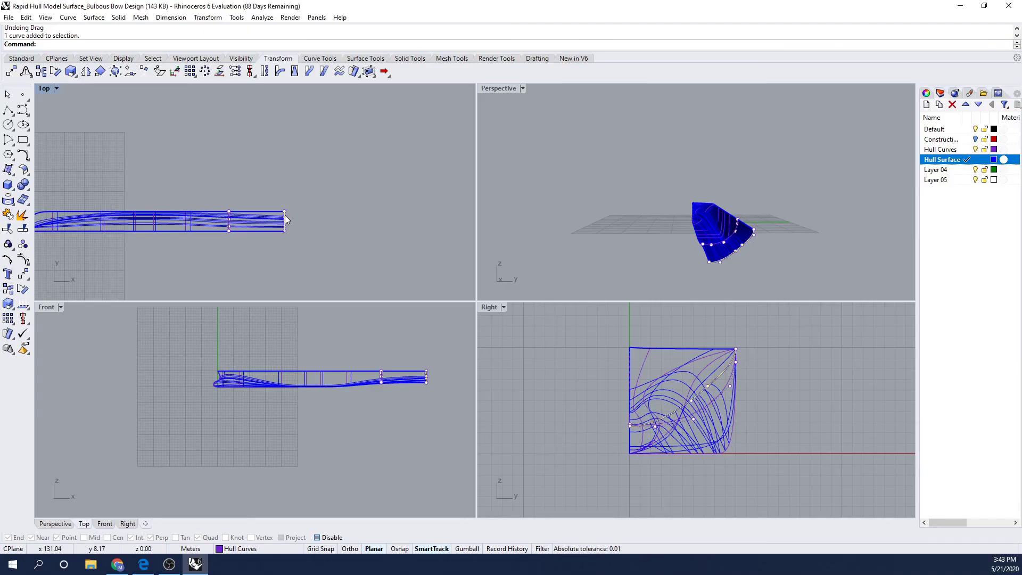
drag(286, 215, 371, 216)
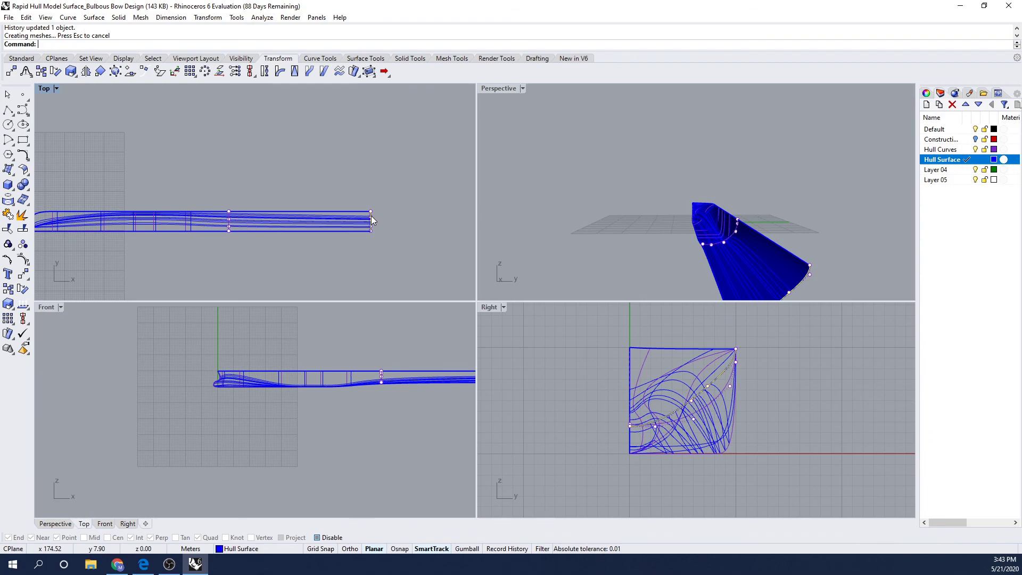
mouse_move(666, 264)
right_down()
mouse_move(712, 265)
mouse_move(673, 271)
mouse_move(641, 260)
mouse_move(676, 264)
mouse_move(663, 262)
right_up()
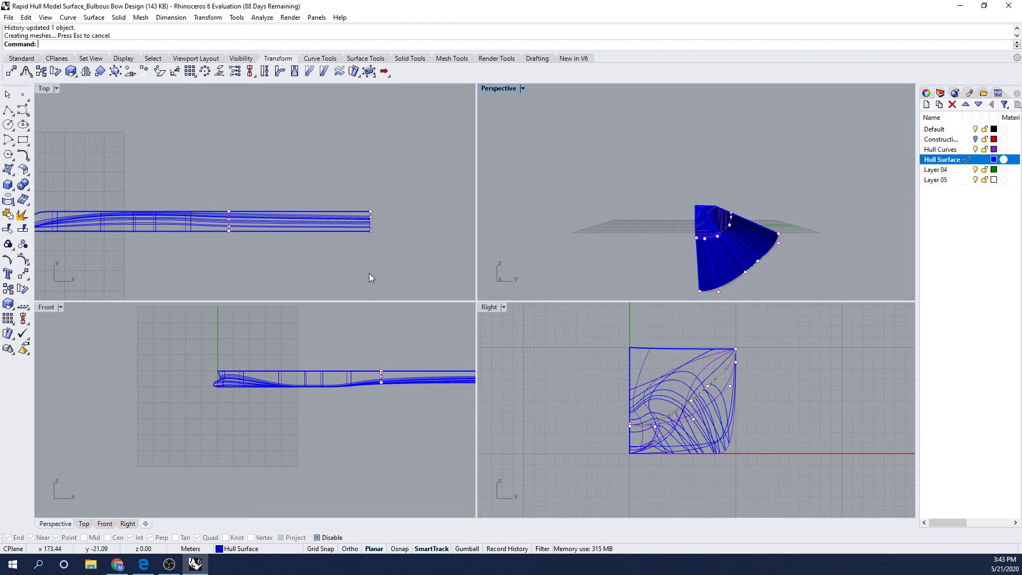
right_drag(367, 277, 377, 278)
right_drag(424, 410, 392, 420)
right_drag(579, 400, 601, 411)
right_drag(622, 278, 627, 274)
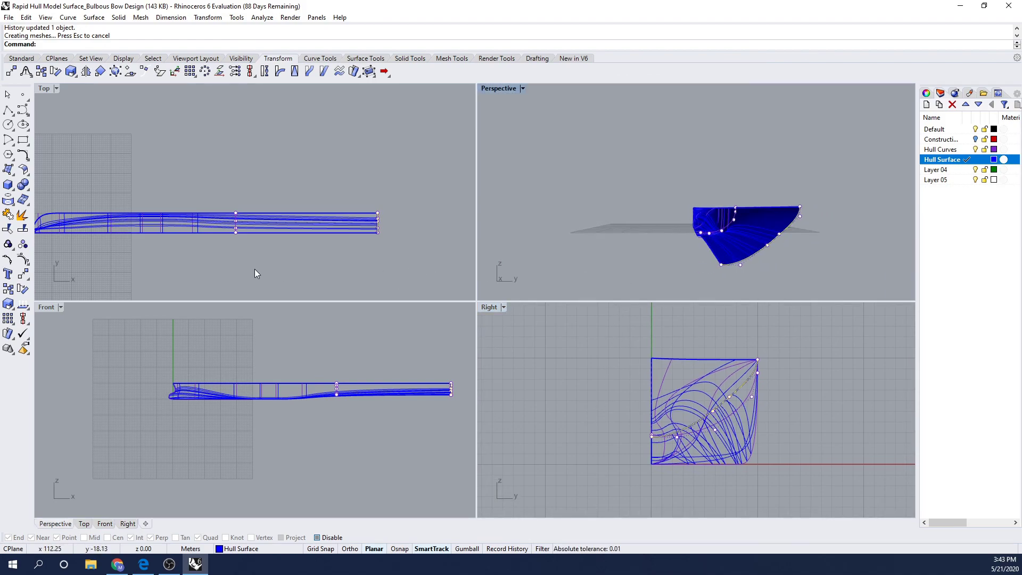
- Undo the last drag of the midship profile curve
right_drag(240, 270, 326, 286)
key(ctrl+z)
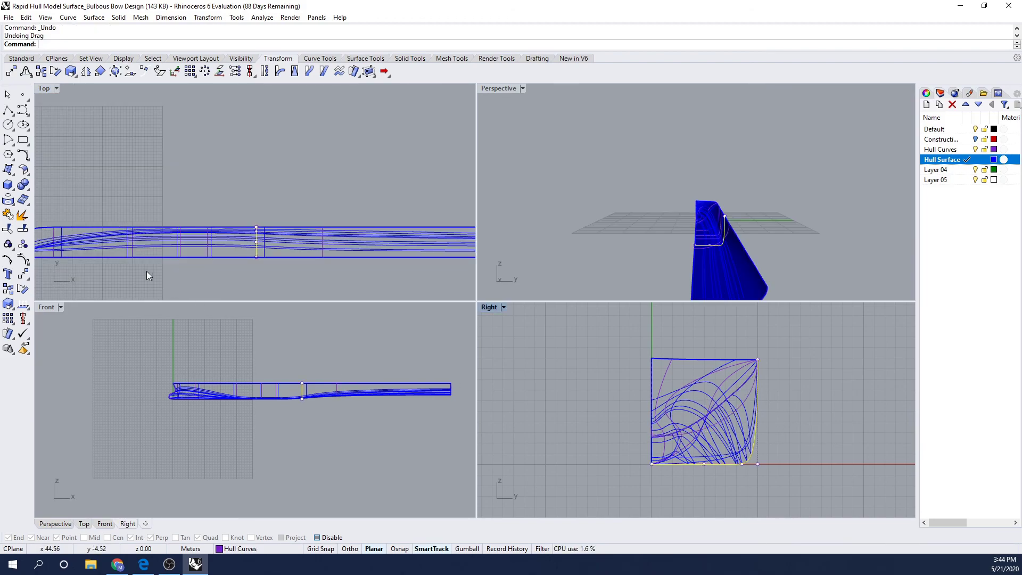
scroll(146, 271, down, 2)
right_drag(145, 264, 244, 267)
scroll(241, 260, up, 2)
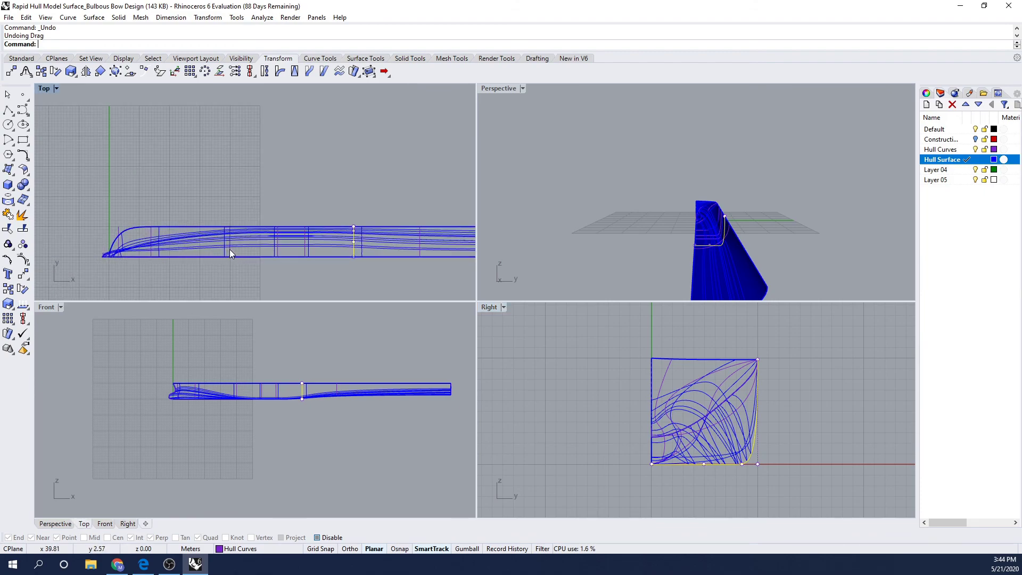
- Select the three midship profile curves and turn on their control points
click(232, 249)
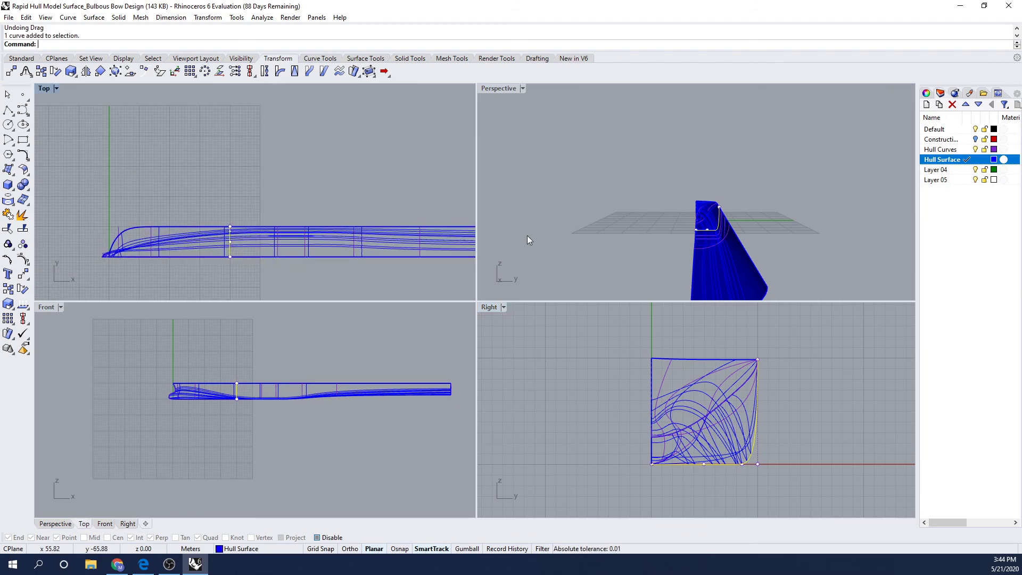
scroll(527, 240, up, 3)
scroll(340, 388, up, 5)
click(350, 366)
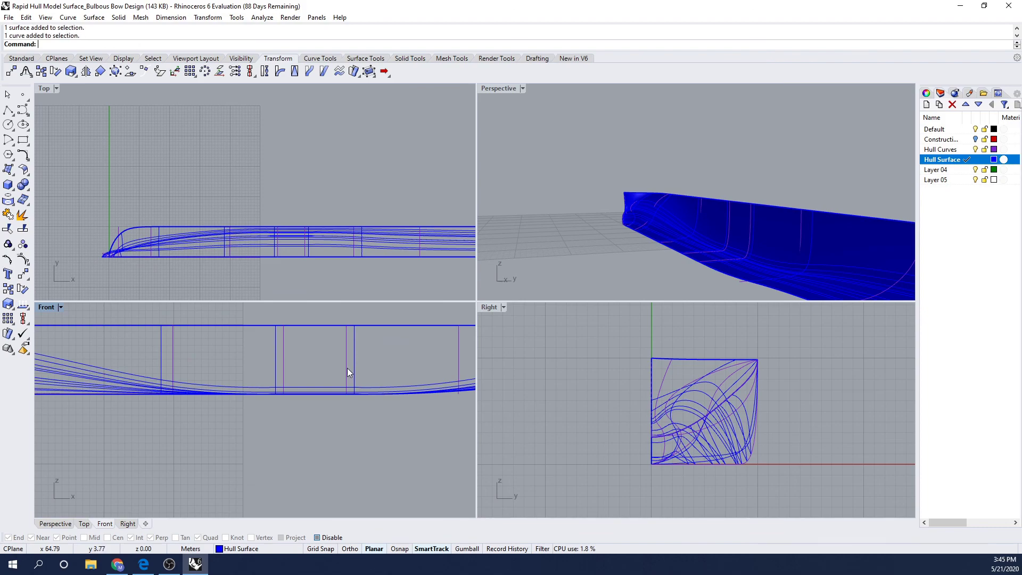
shift+click(284, 368)
shift+click(175, 366)
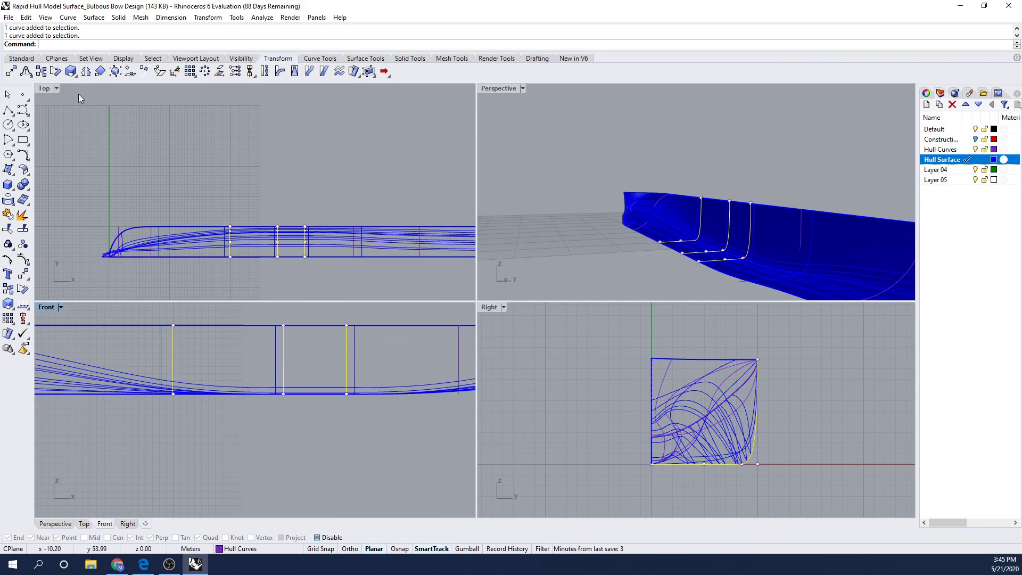
text(PointsOn)
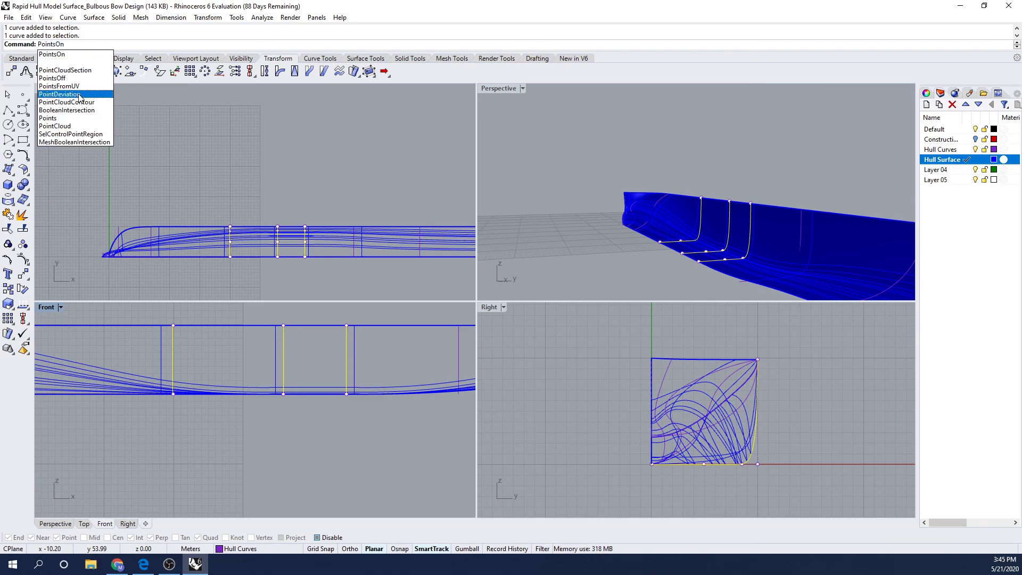
- Undo the last control point drag and move the six outer-edge control points of the three midship curves outward in Y
key(ctrl+z)
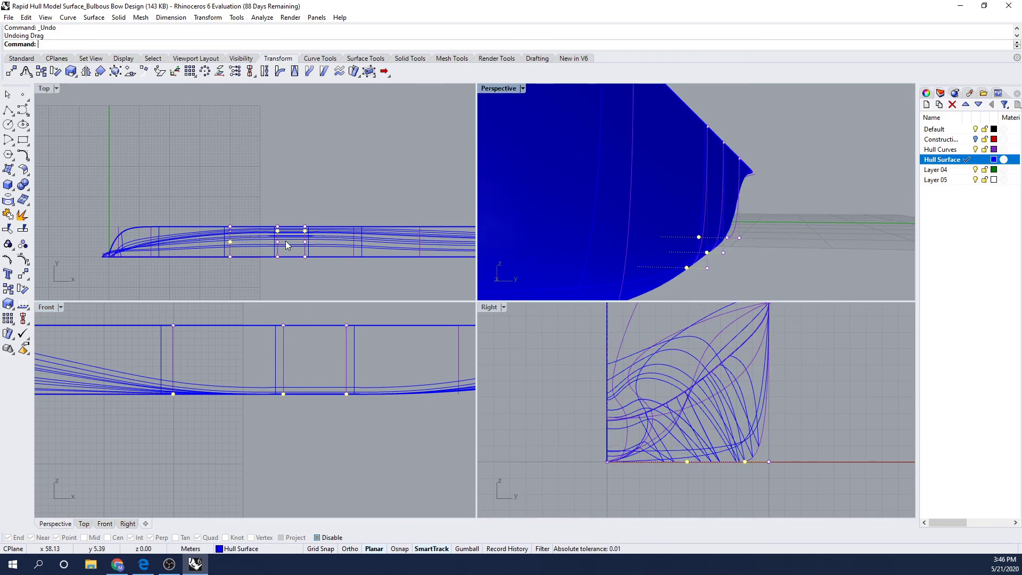
scroll(287, 244, up, 4)
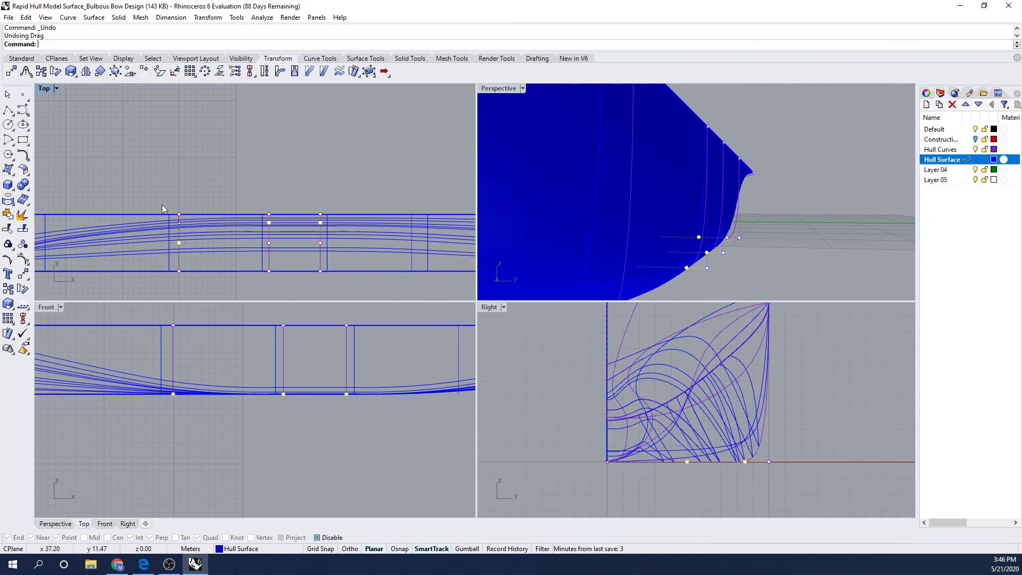
drag(167, 190, 333, 219)
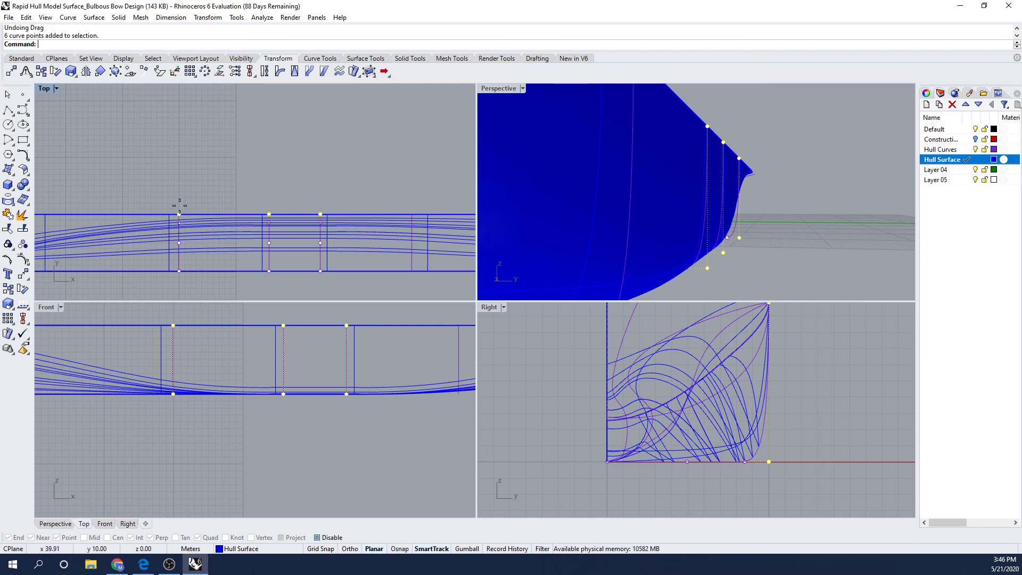
drag(179, 214, 177, 175)
right_drag(532, 209, 615, 196)
right_drag(604, 238, 628, 246)
scroll(631, 239, down, 4)
right_drag(385, 170, 197, 183)
click(316, 184)
drag(328, 251, 354, 289)
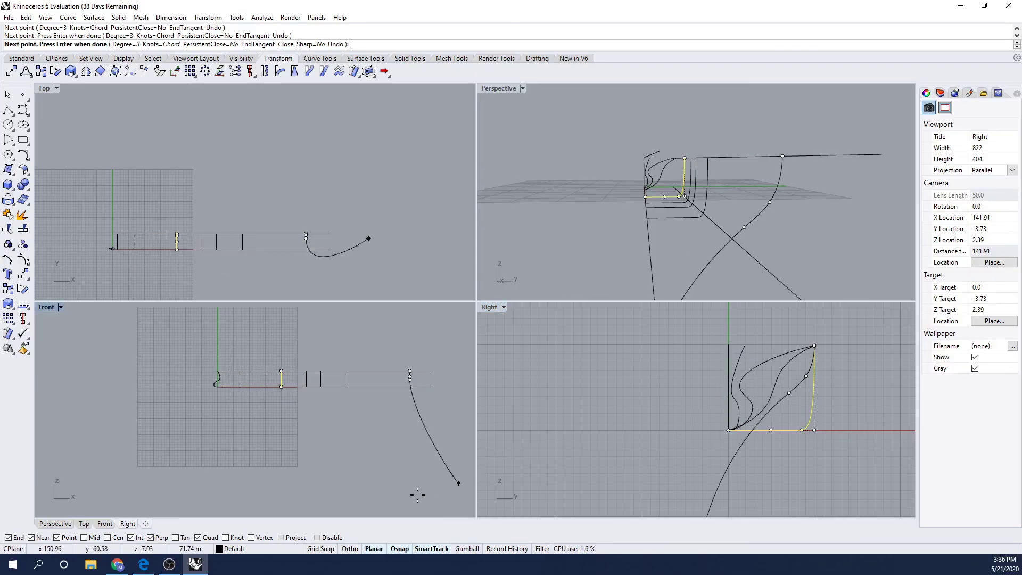
- Turn on the Project object snap, end the aft profile curve on the centreline at about 2.8 m height, and select the finished curve
click(283, 538)
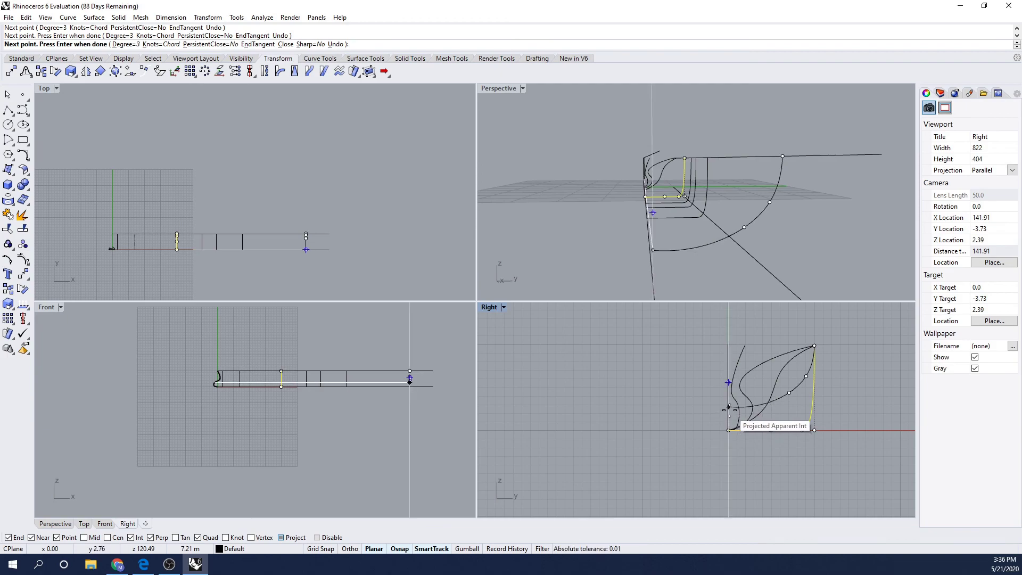
click(728, 408)
key(Return)
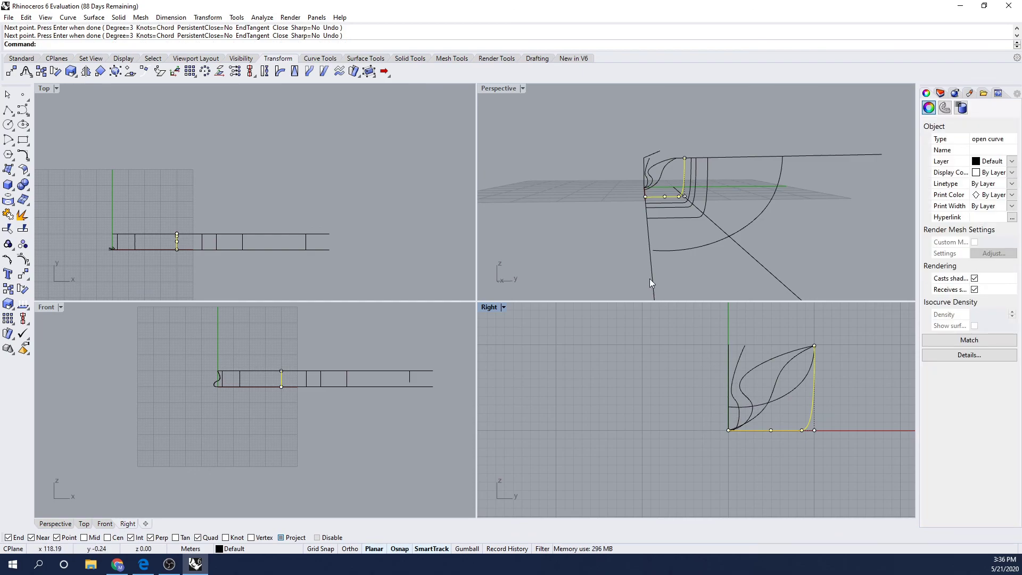
right_drag(651, 282, 651, 241)
click(685, 241)
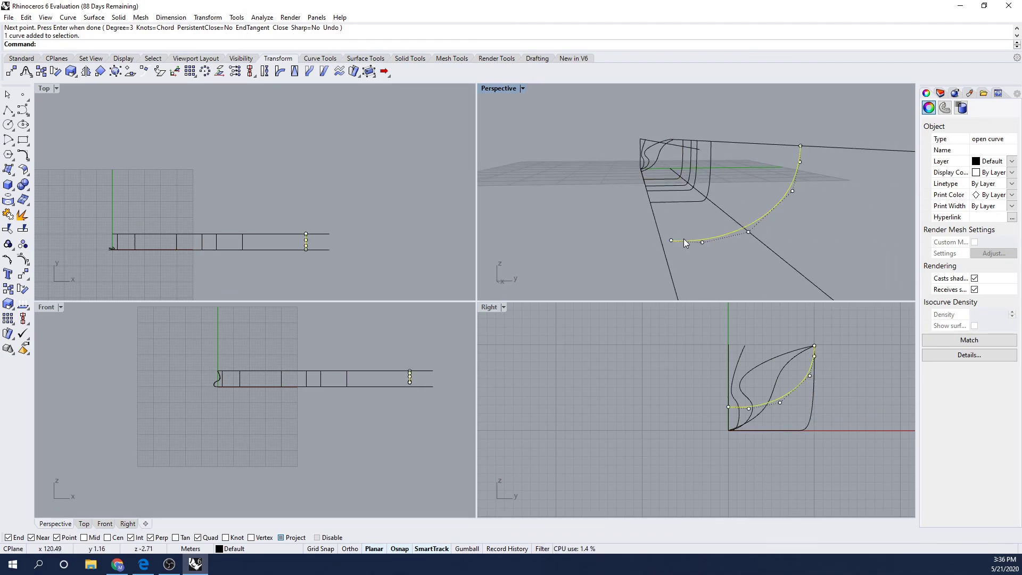
- Start a copy of the selected aft profile curve
text(Copy)
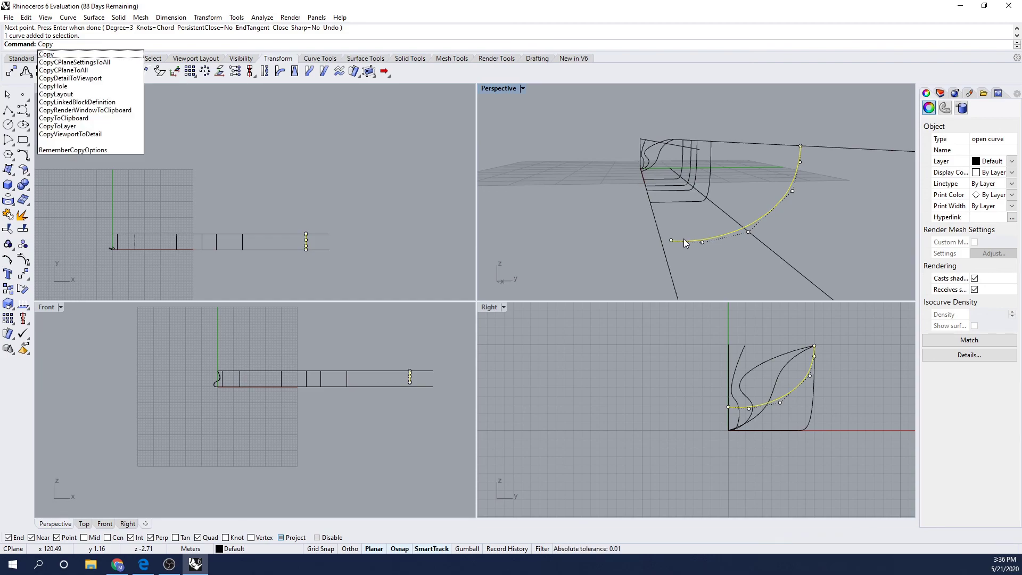
key(Return)
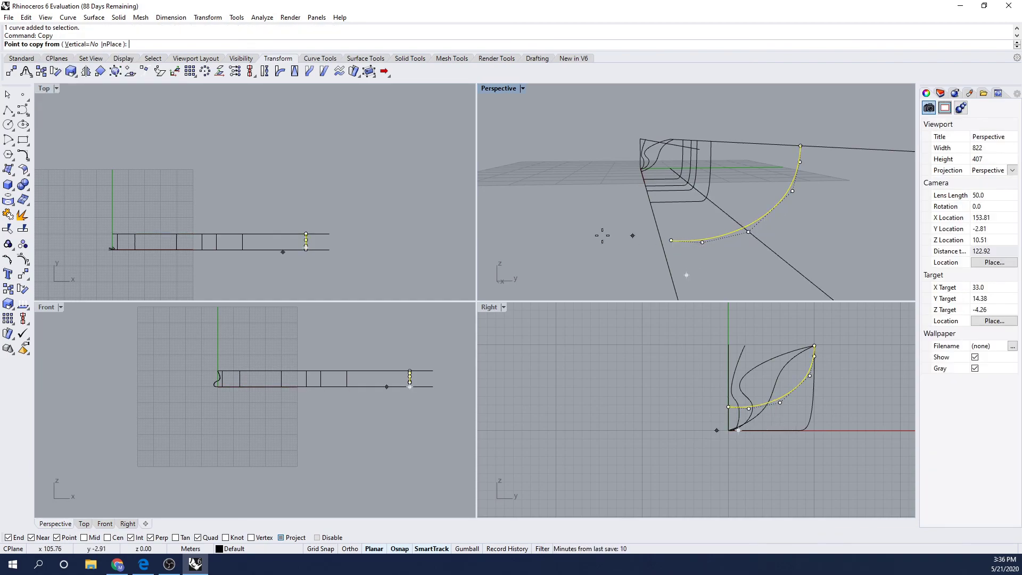
scroll(302, 235, up, 3)
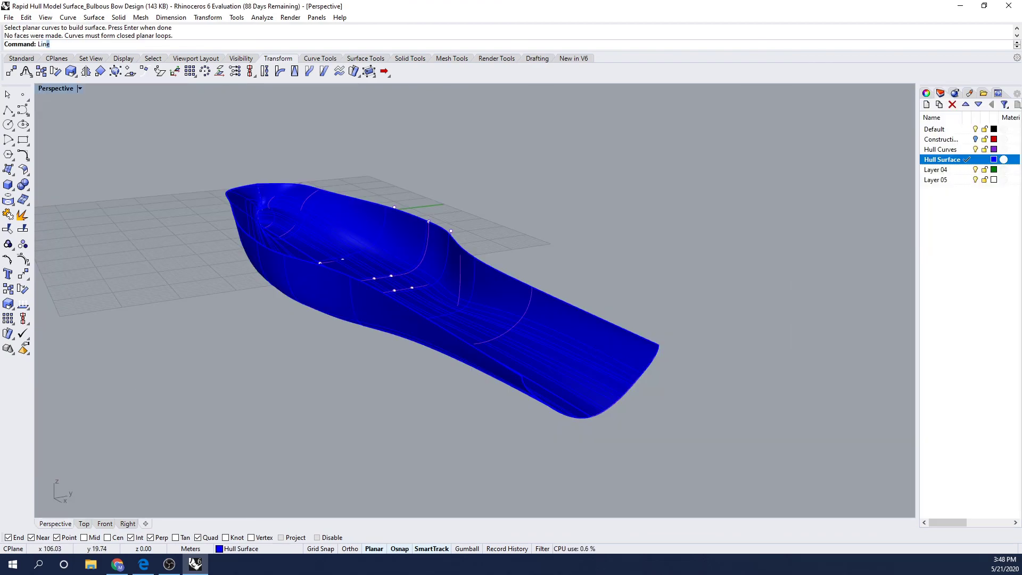
- Draw a line across the open stern, joining the upper ends of the port and starboard transom curves
key(Return)
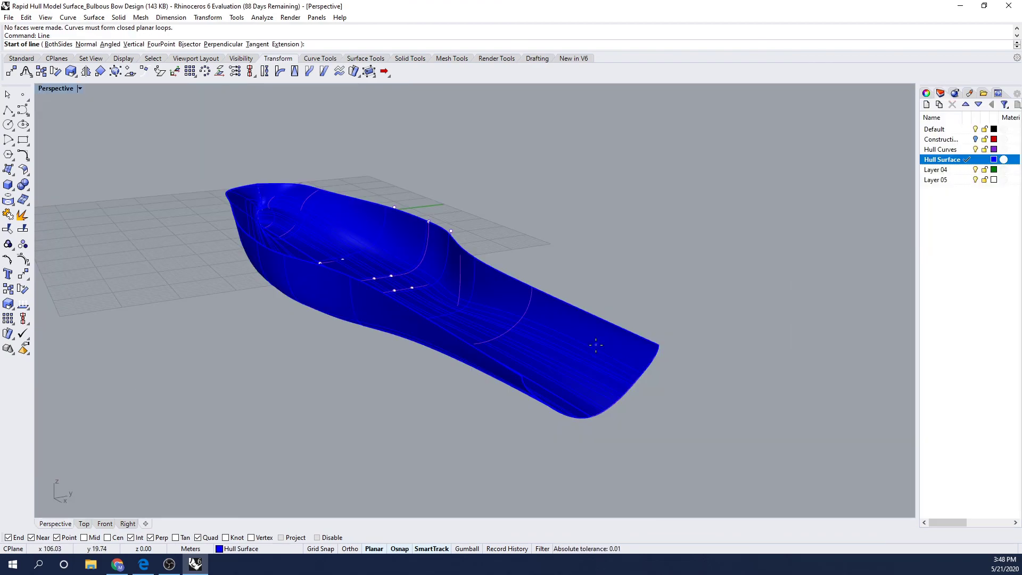
click(521, 376)
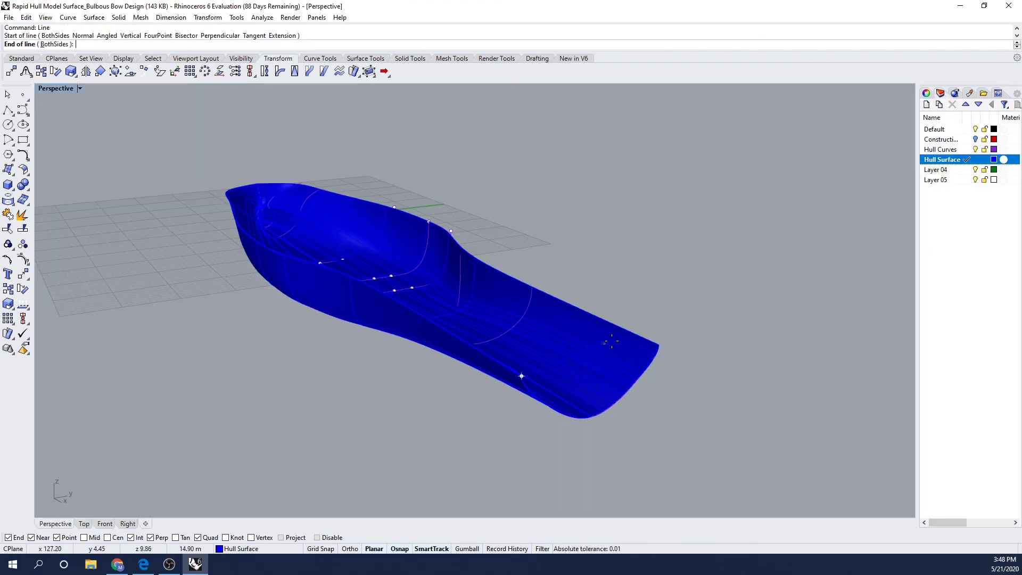
key(Escape)
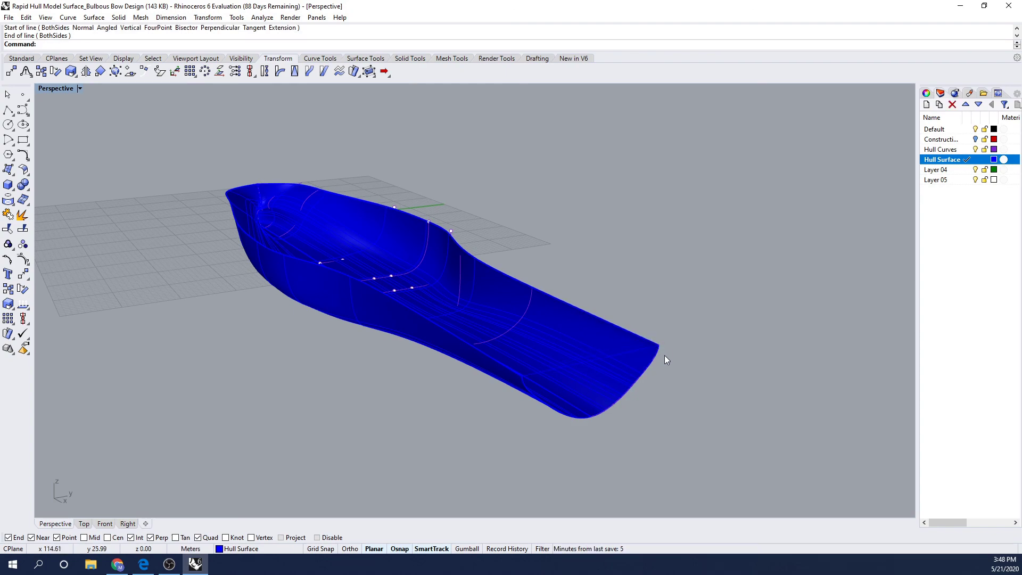
- Close the transom with a planar surface built from the two aft profile curves and the line across their upper ends
text(EdgeSrf)
key(Return)
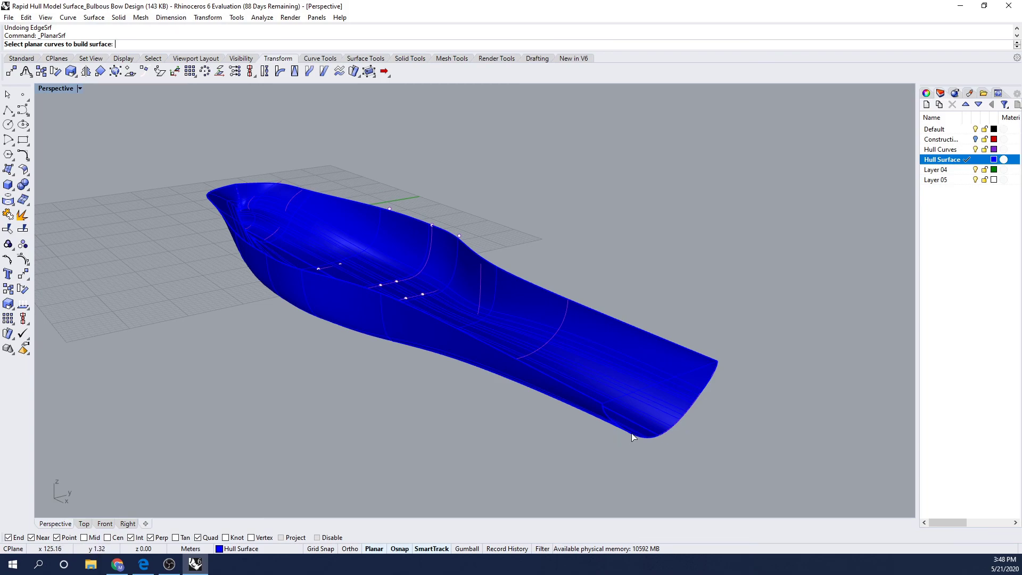
click(663, 433)
click(679, 420)
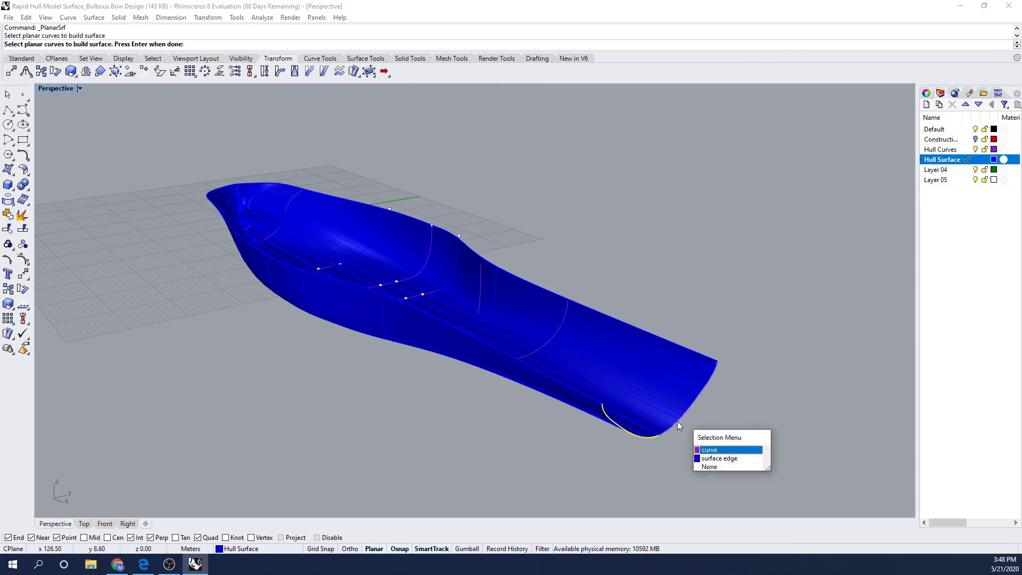
click(709, 451)
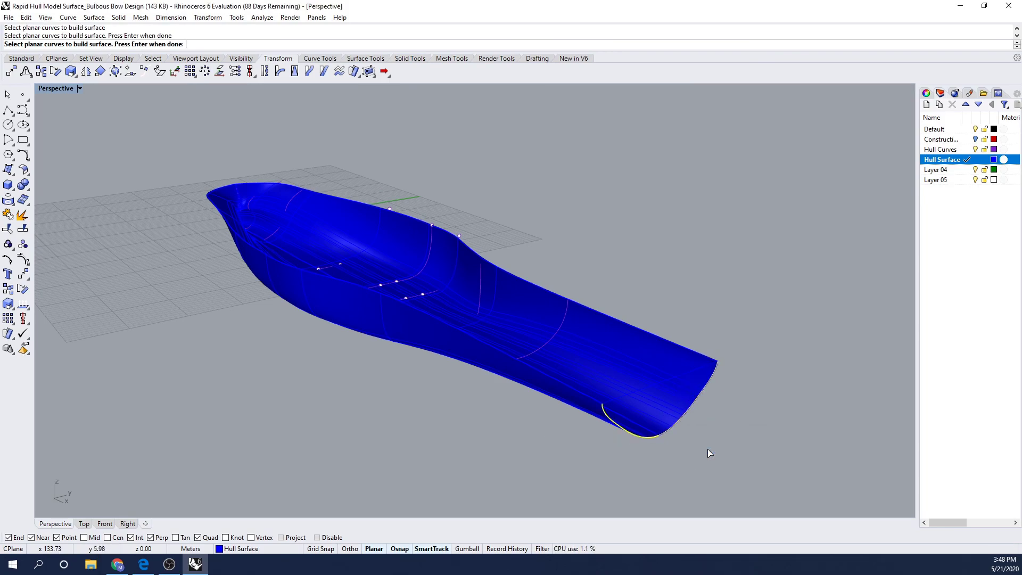
click(653, 386)
key(Return)
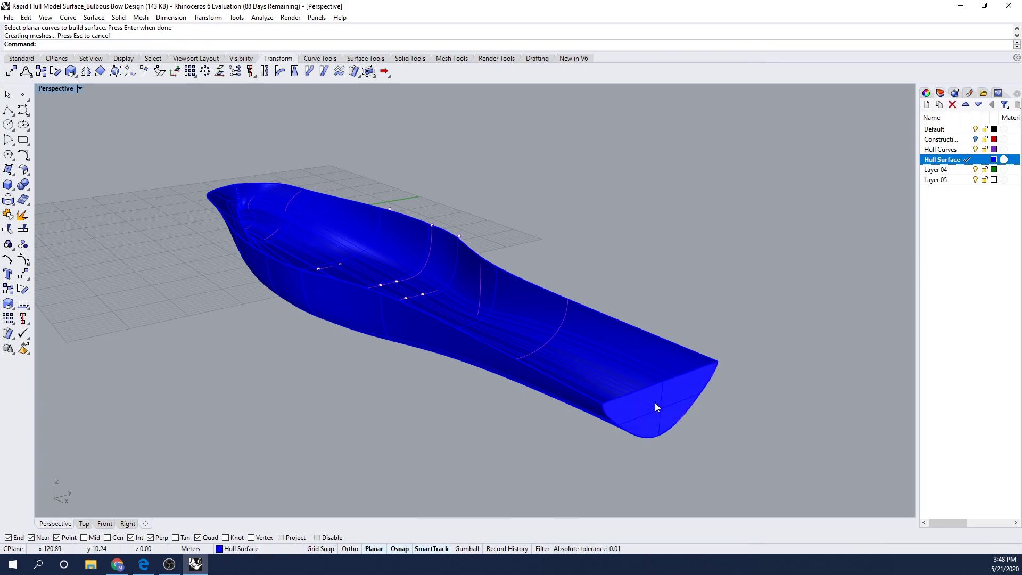
- Try to create a planar deck surface from the transom's top line and the port and starboard upper hull edges
right_drag(655, 405, 643, 428)
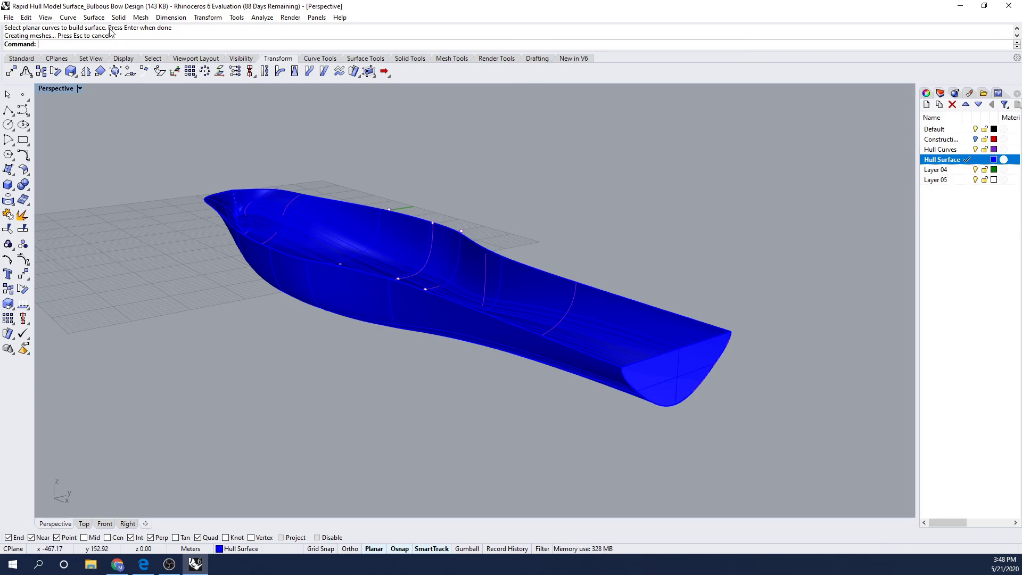
click(94, 17)
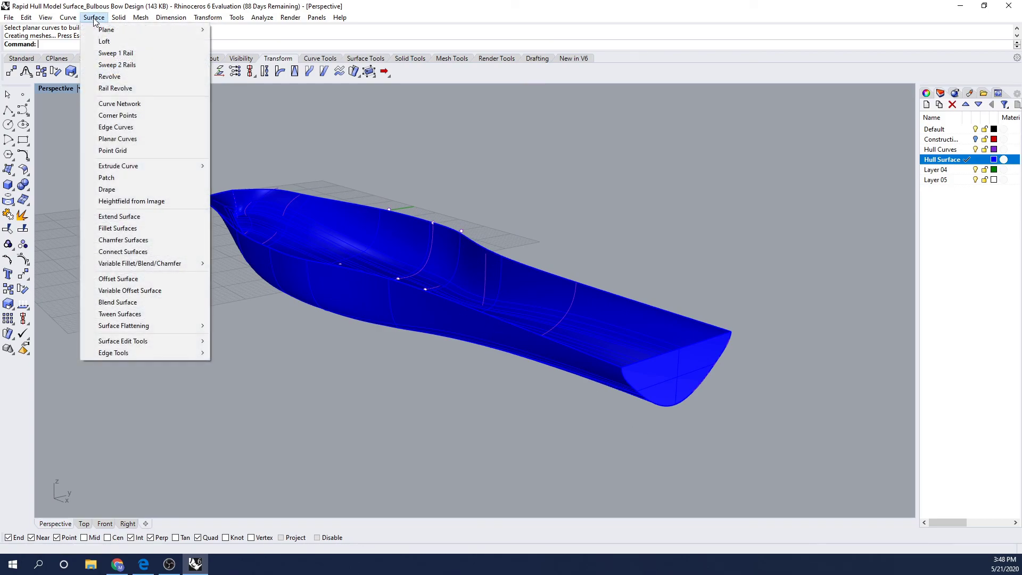
click(141, 138)
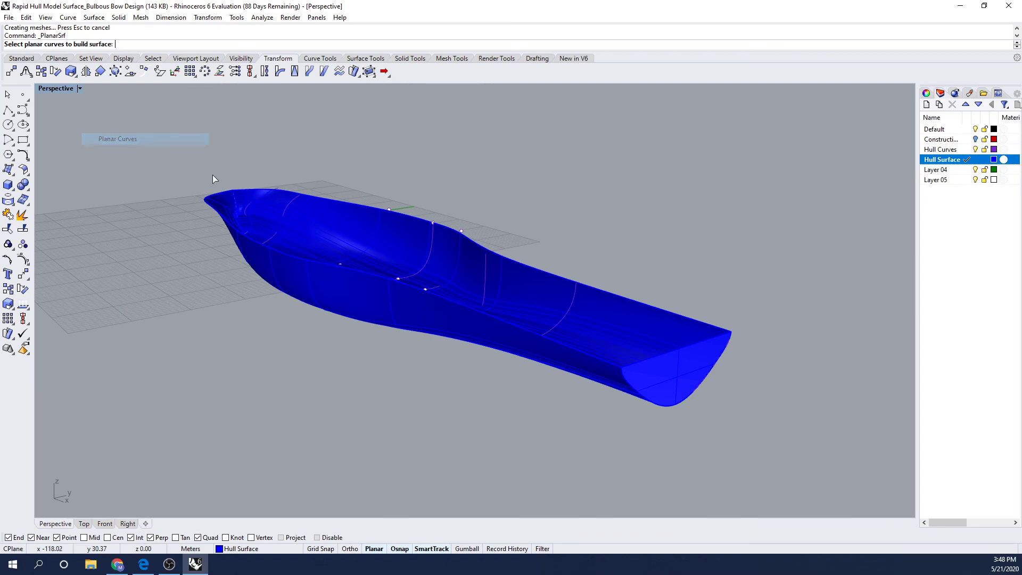
click(655, 360)
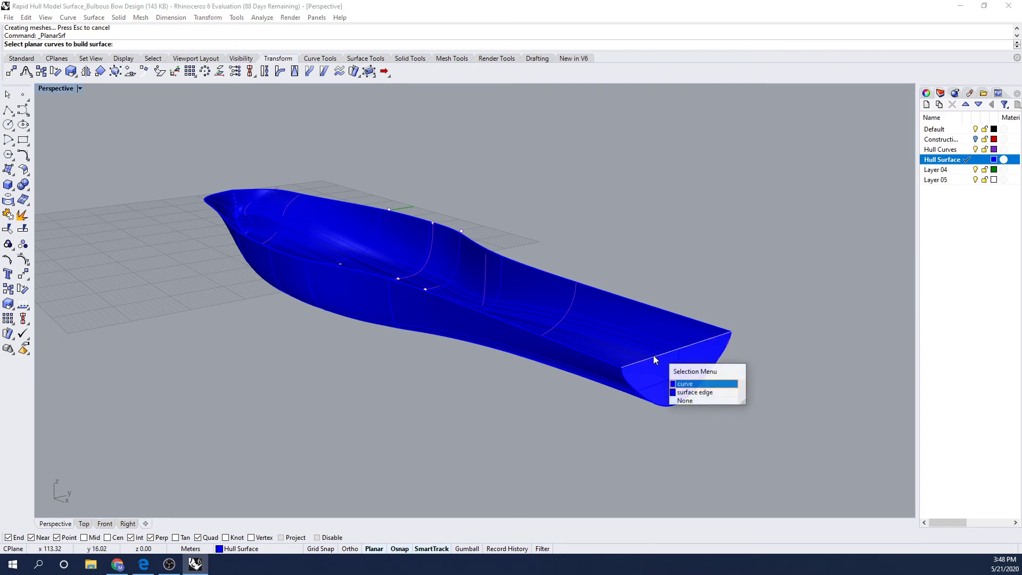
click(687, 384)
click(543, 336)
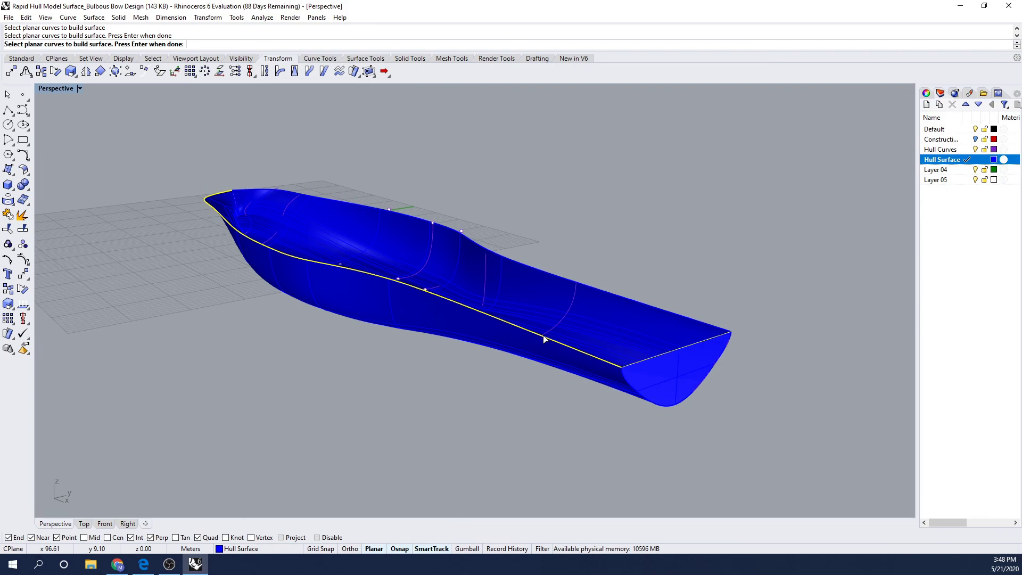
click(606, 291)
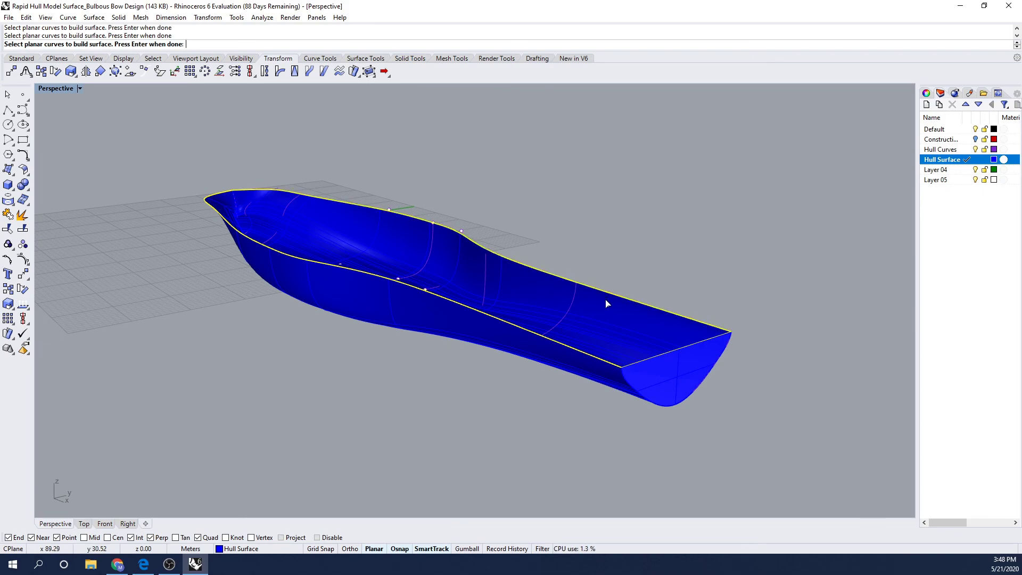
key(Return)
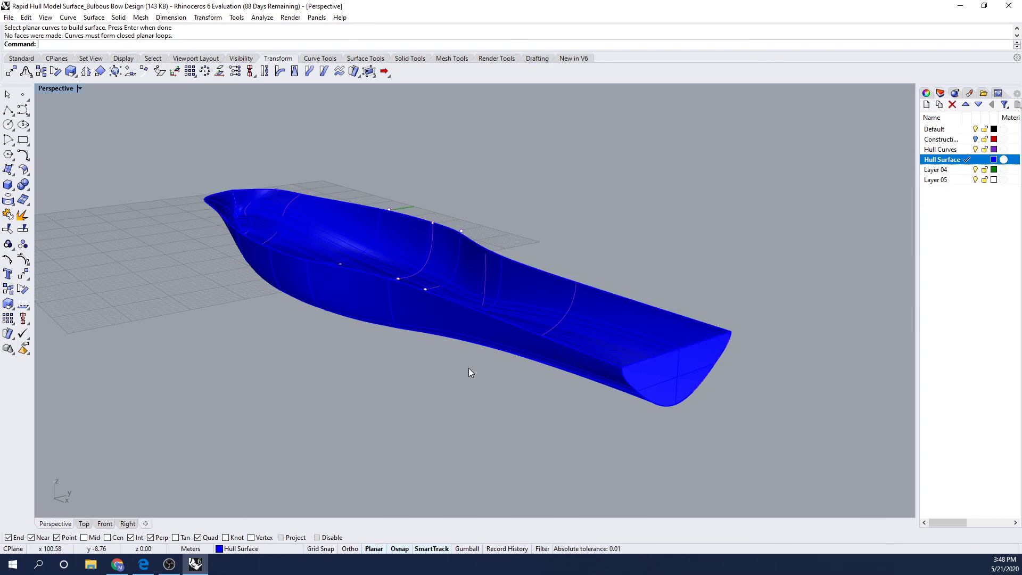
right_drag(470, 372, 477, 388)
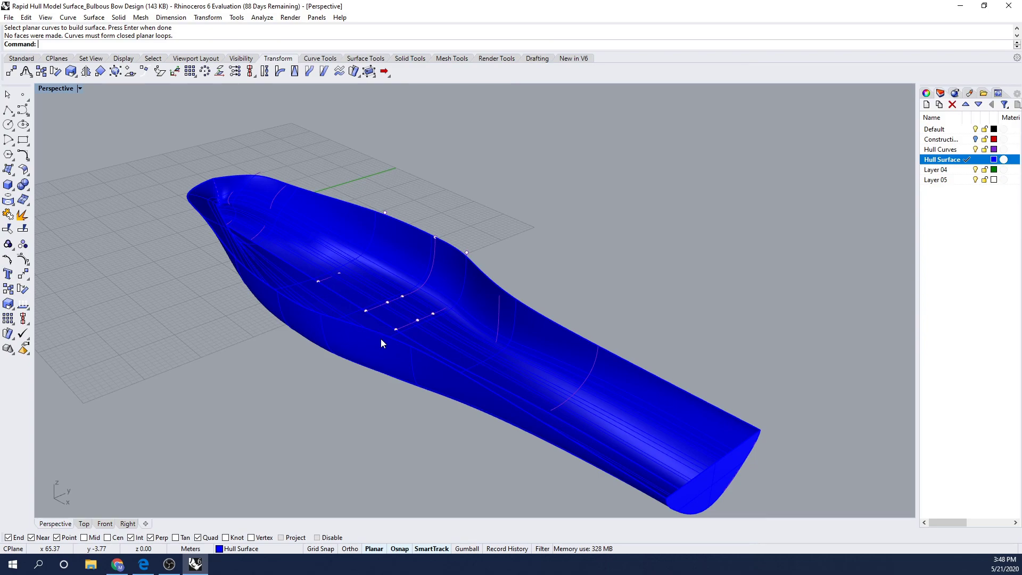
text(di)
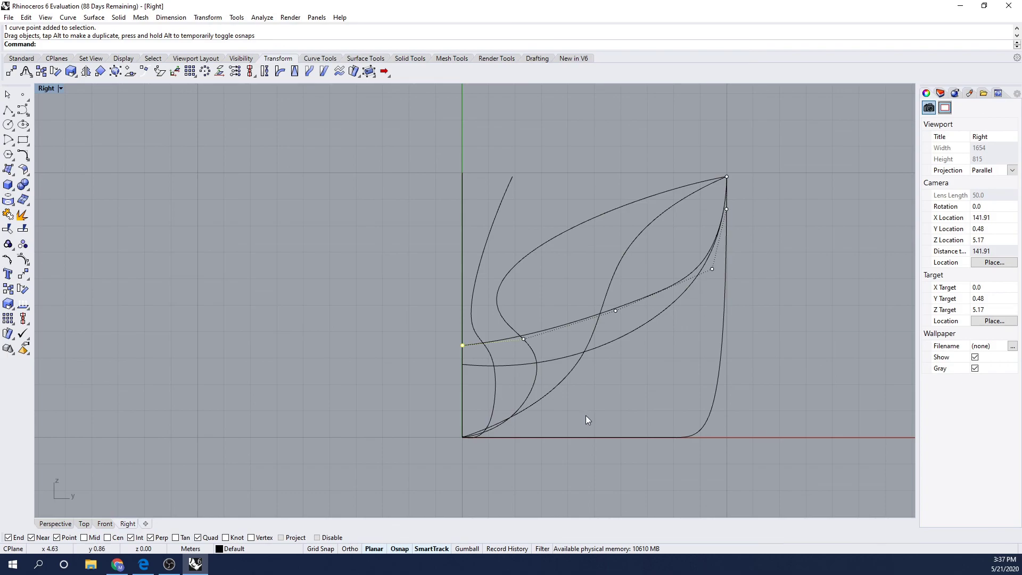
- Turn off the aft profile curve's control points and return to the four-viewport layout
key(Escape)
key(Escape)
double_click(45, 91)
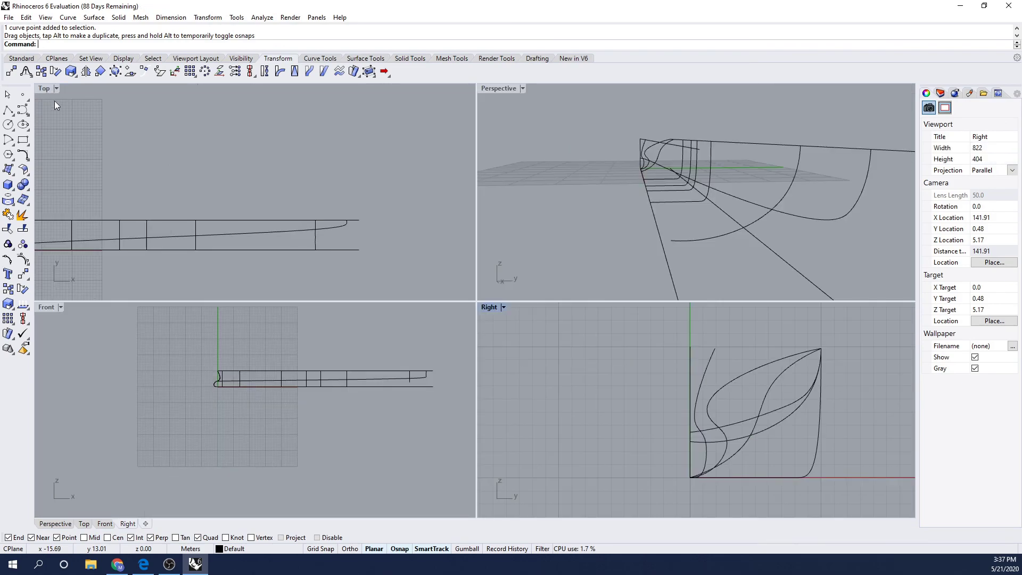
click(609, 219)
right_drag(608, 220, 607, 219)
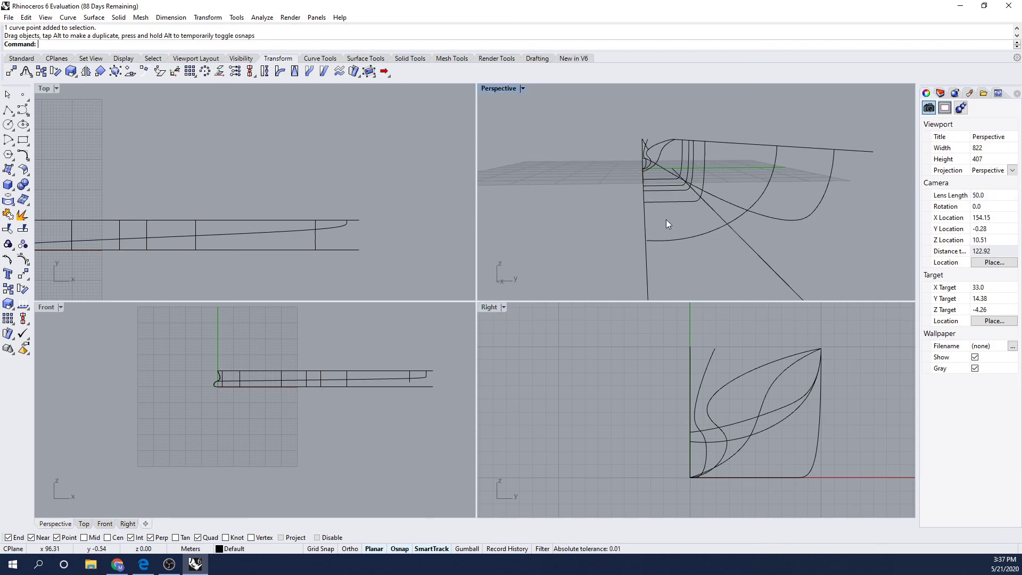
click(737, 204)
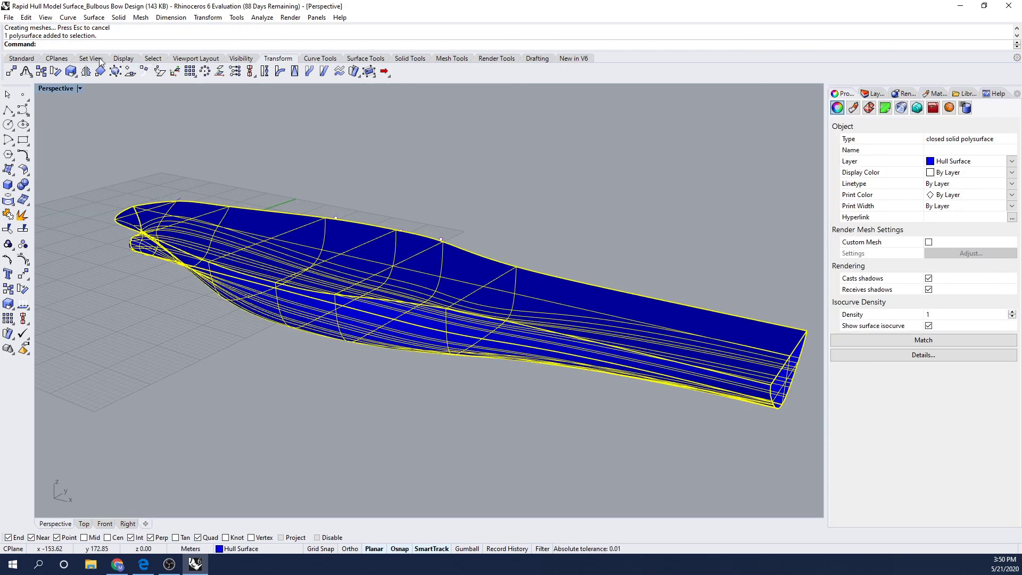
text(Hydro)
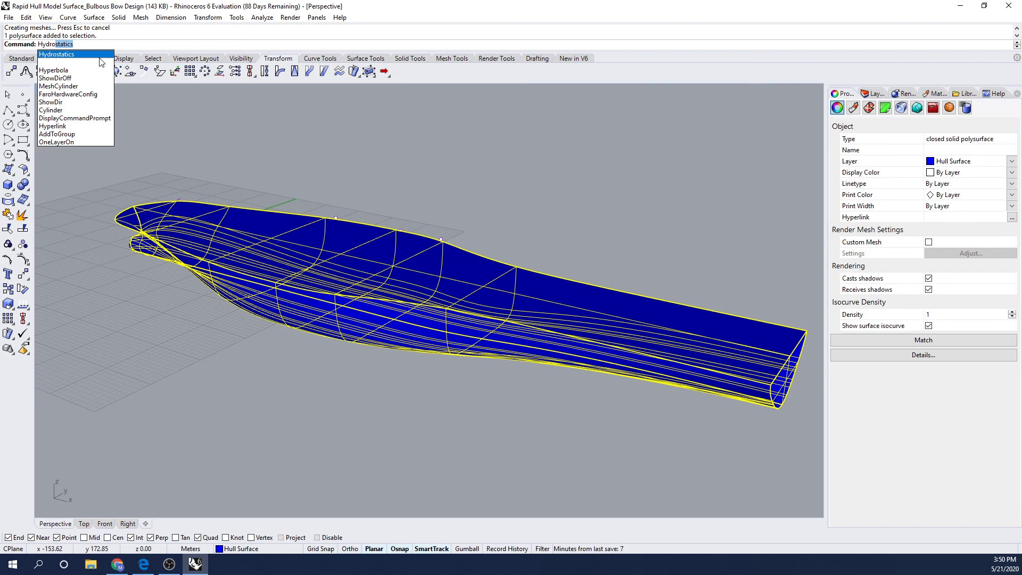
key(Escape)
key(Escape)
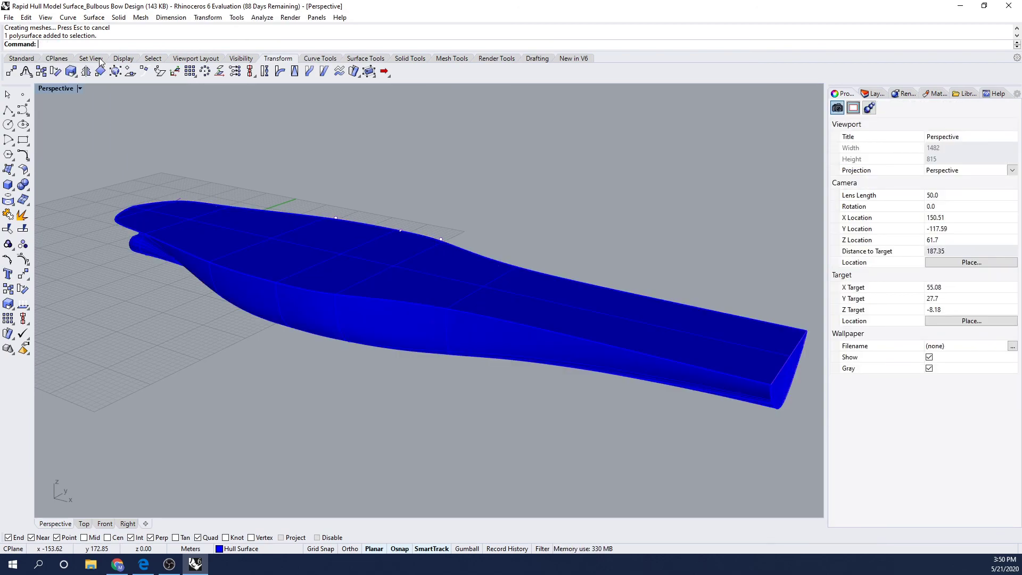
- Run Hydrostatics on the closed hull polysurface with the waterline elevation set to 8 m
text(Hydrostatics)
key(Return)
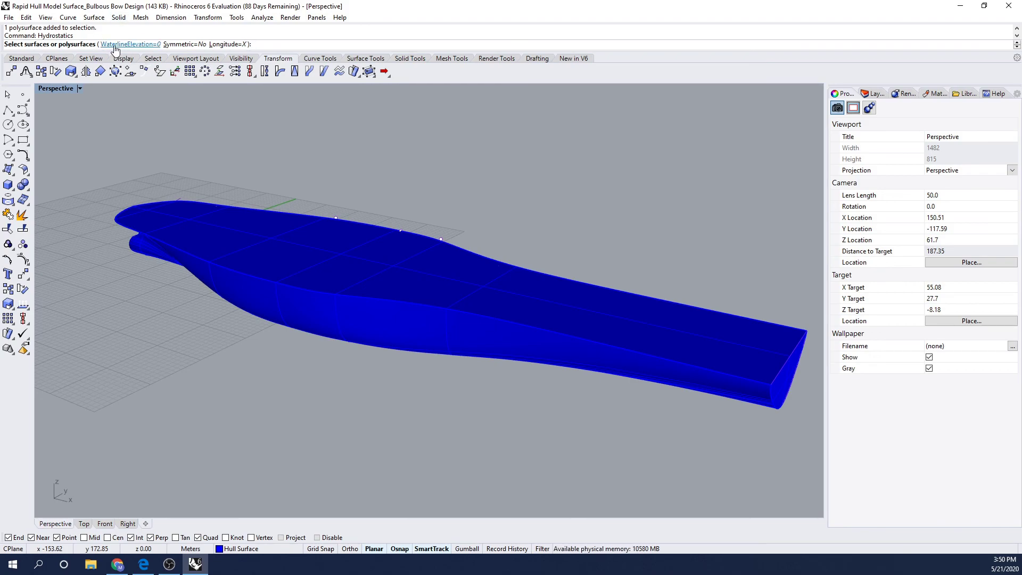
click(115, 45)
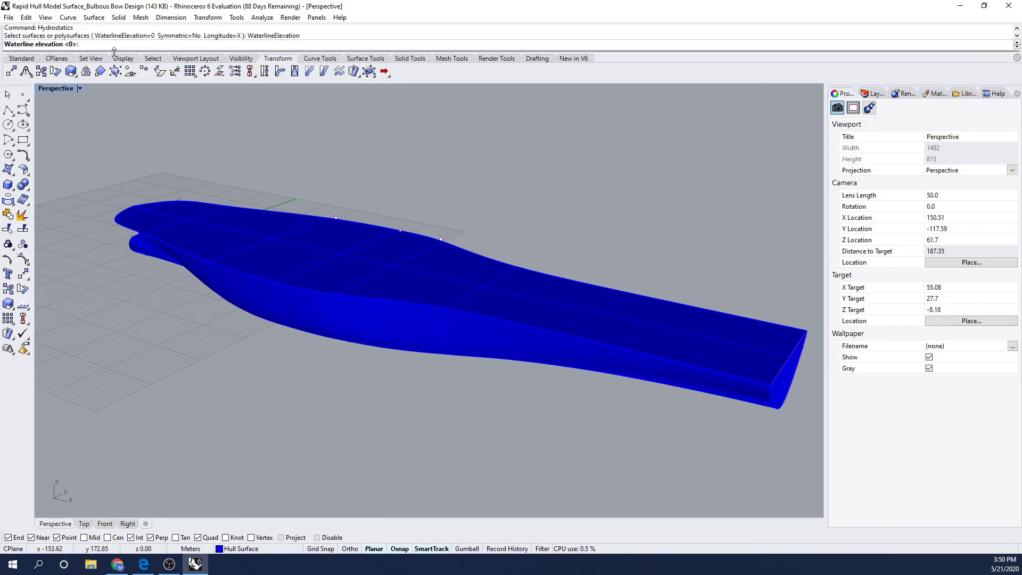
text(8)
key(Return)
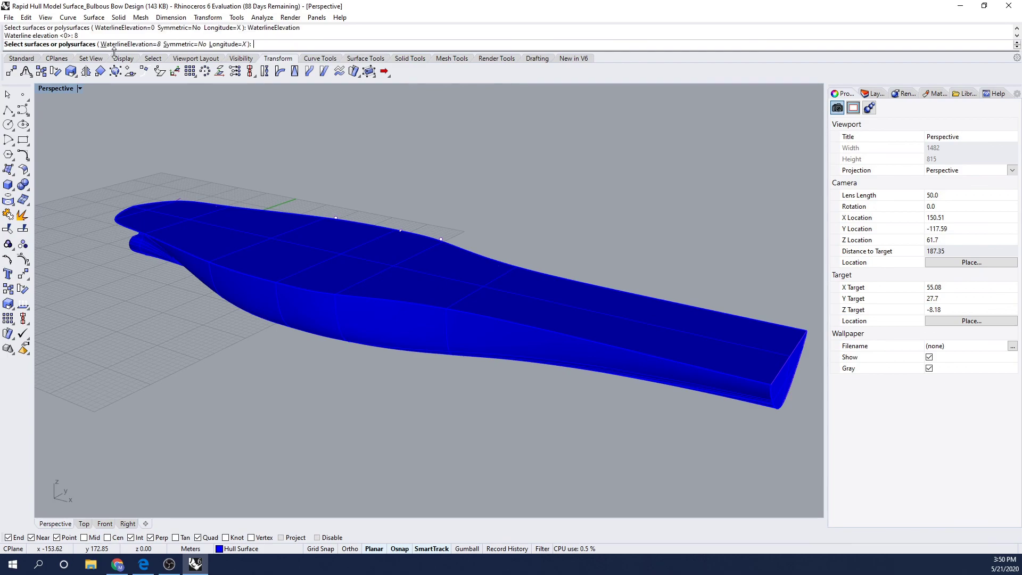
click(397, 284)
key(Return)
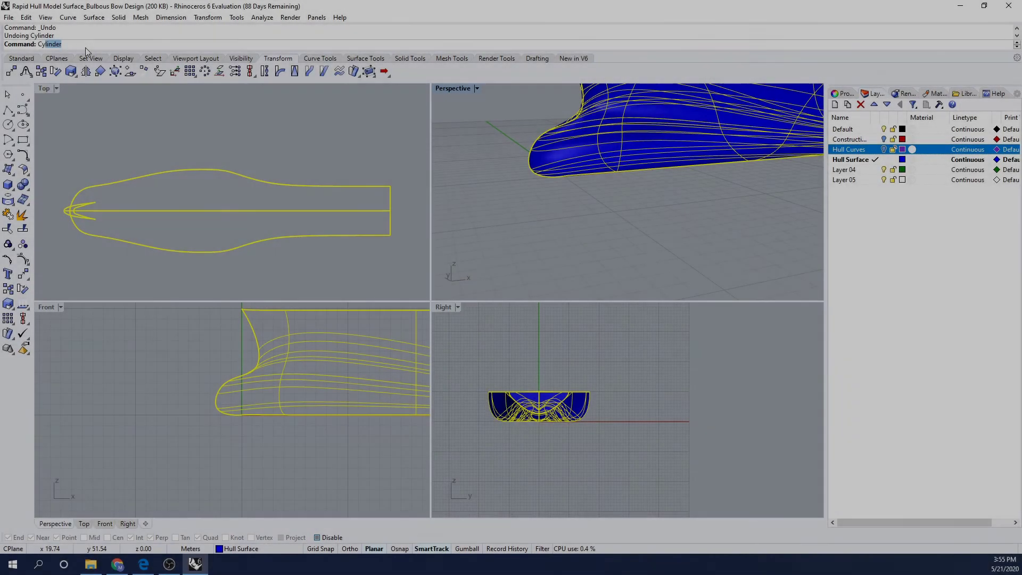
- Draw a solid cylinder of about 1.3 m radius in the bulbous bow, extending about 37 m sideways from the hull's centreline
key(Return)
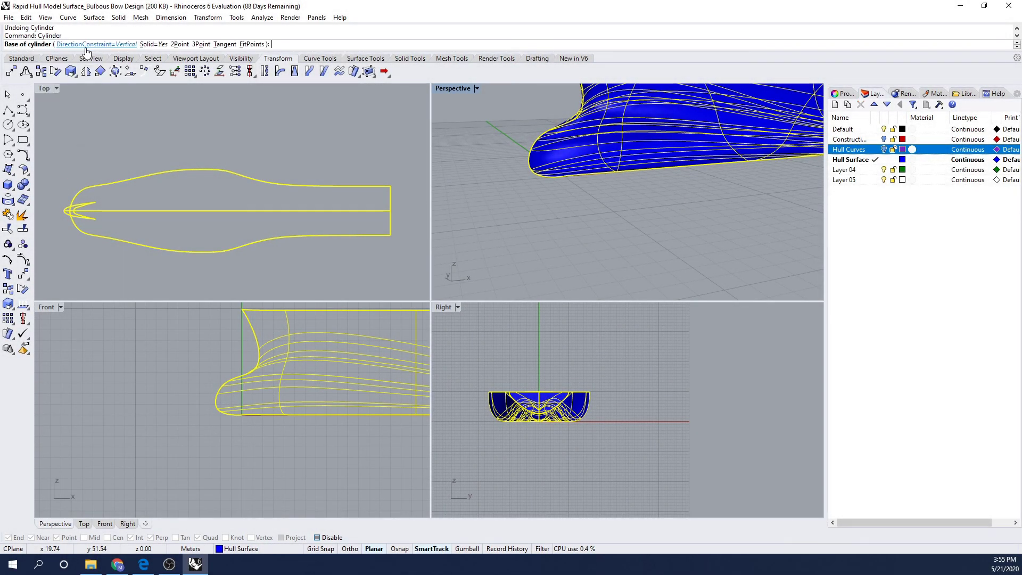
click(272, 394)
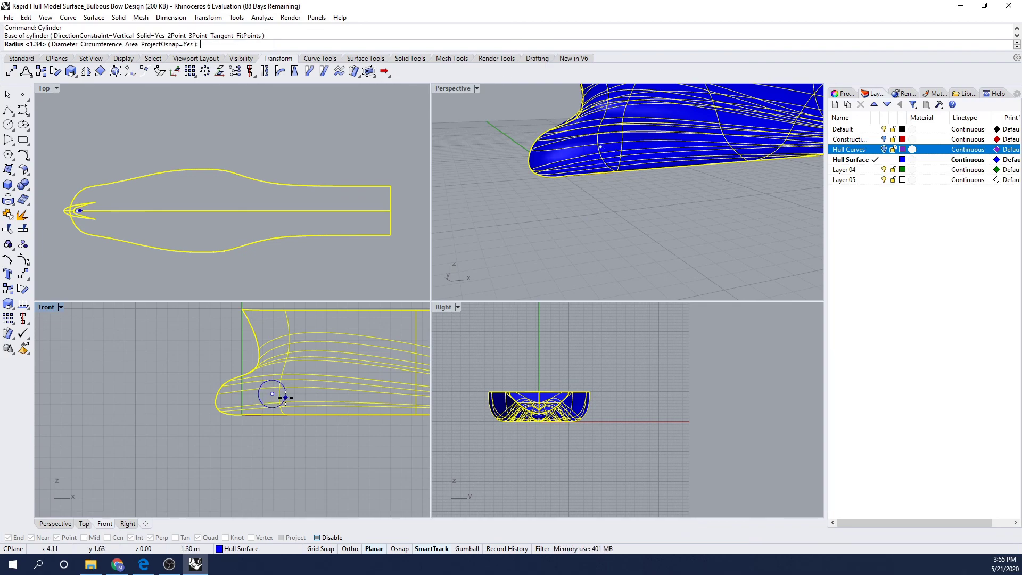
click(285, 397)
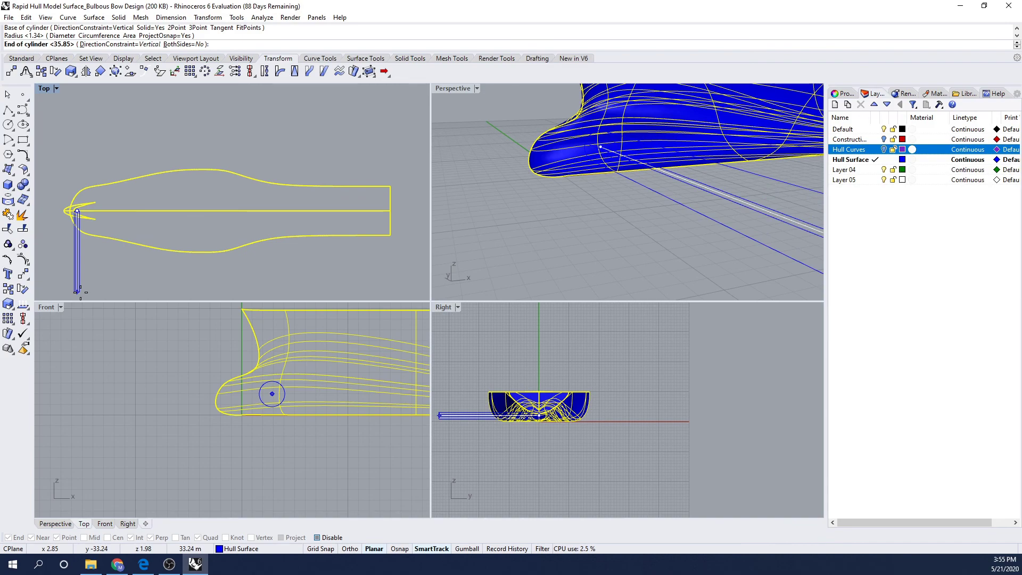
scroll(77, 291, down, 3)
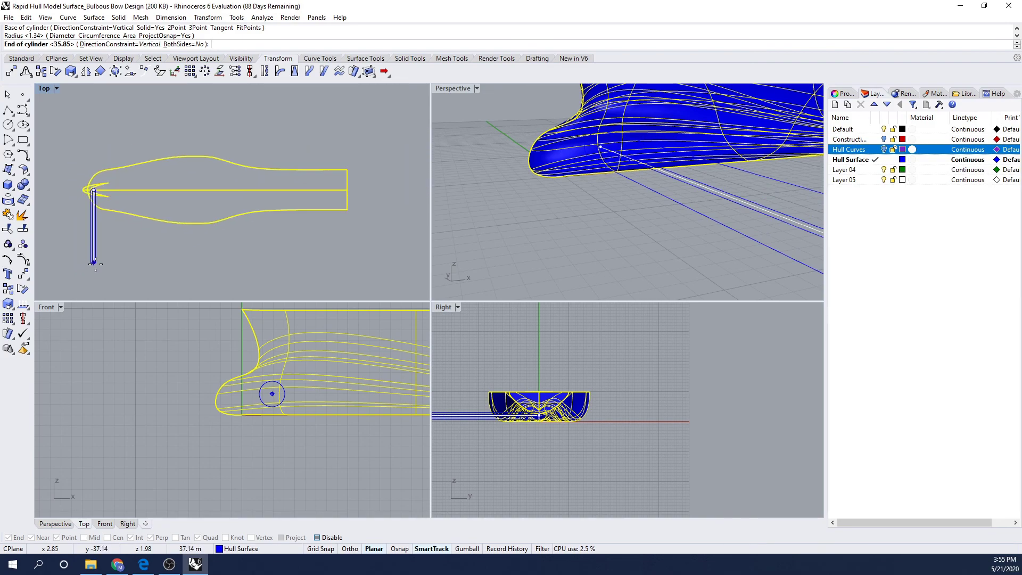
click(95, 264)
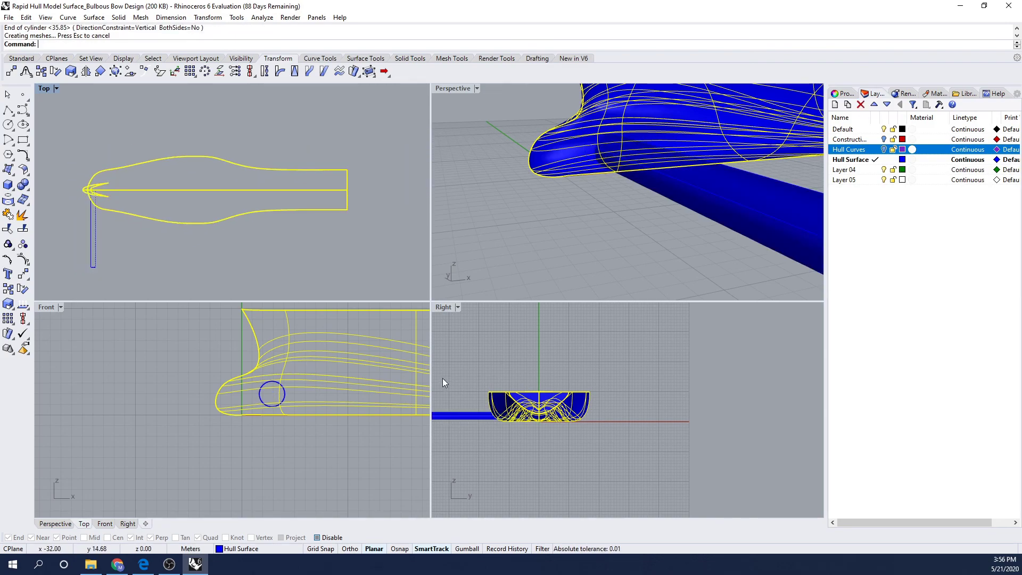
- Move the cylinder sideways so it passes through the bulbous bow, centred on the hull's centreline
scroll(466, 409, up, 2)
click(470, 419)
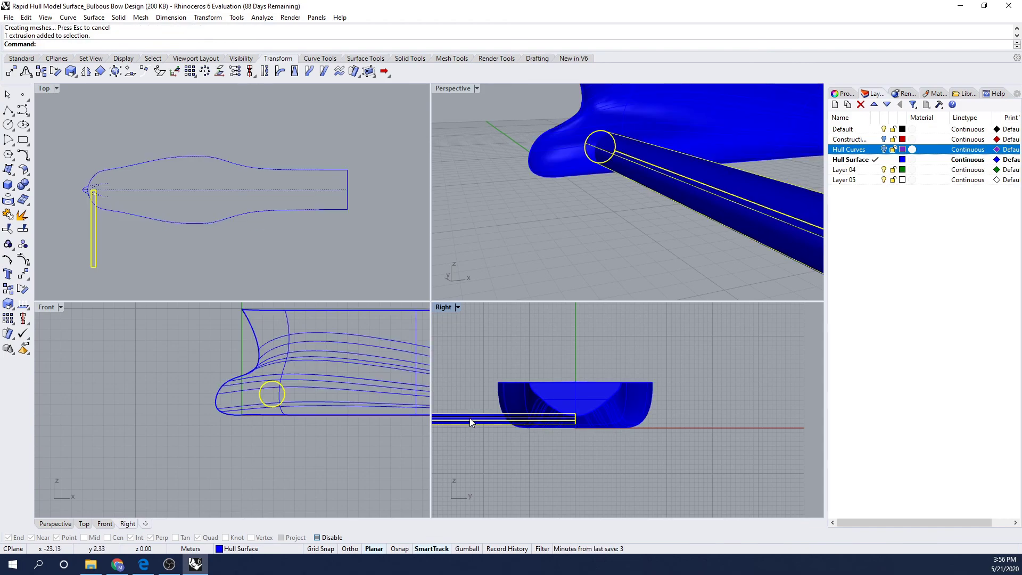
drag(469, 417, 563, 423)
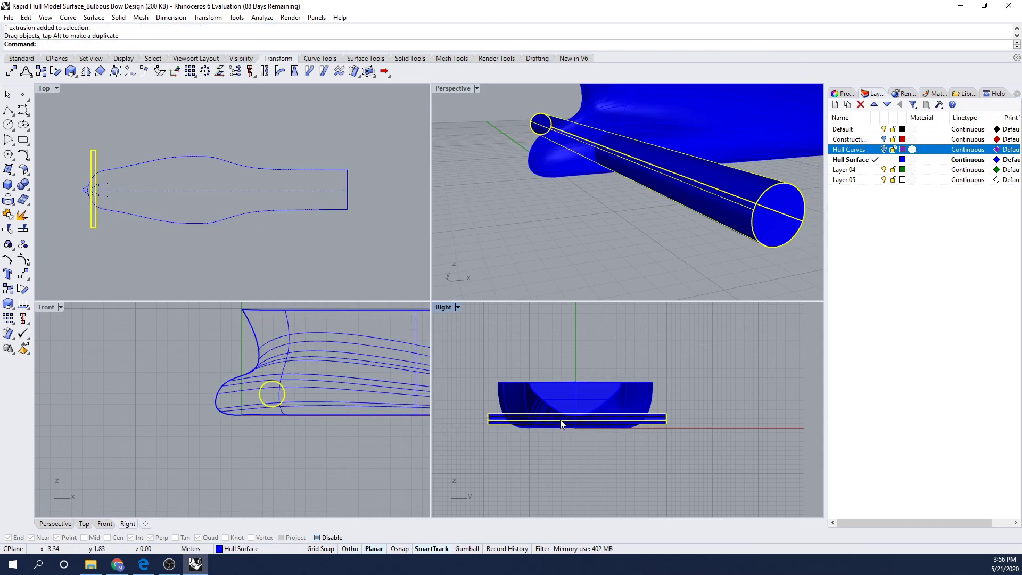
- Subtract the transverse cylinder from the hull solid with Boolean Difference to cut the bow thruster tunnel through the bulbous bow
click(570, 224)
mouse_move(569, 224)
right_down()
mouse_move(593, 246)
mouse_move(579, 223)
mouse_move(559, 222)
mouse_move(559, 231)
mouse_move(589, 233)
mouse_move(575, 238)
right_up()
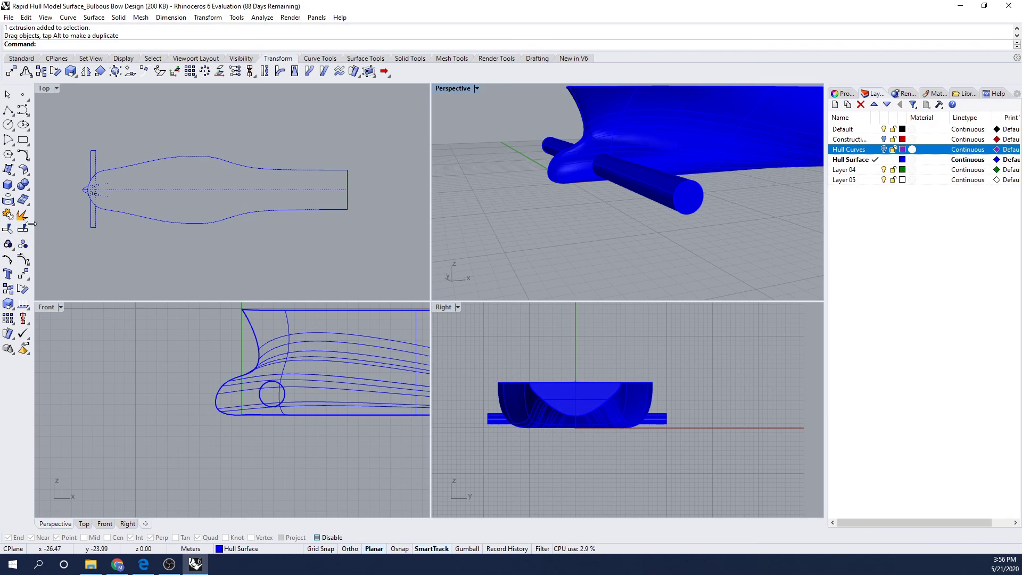
click(26, 190)
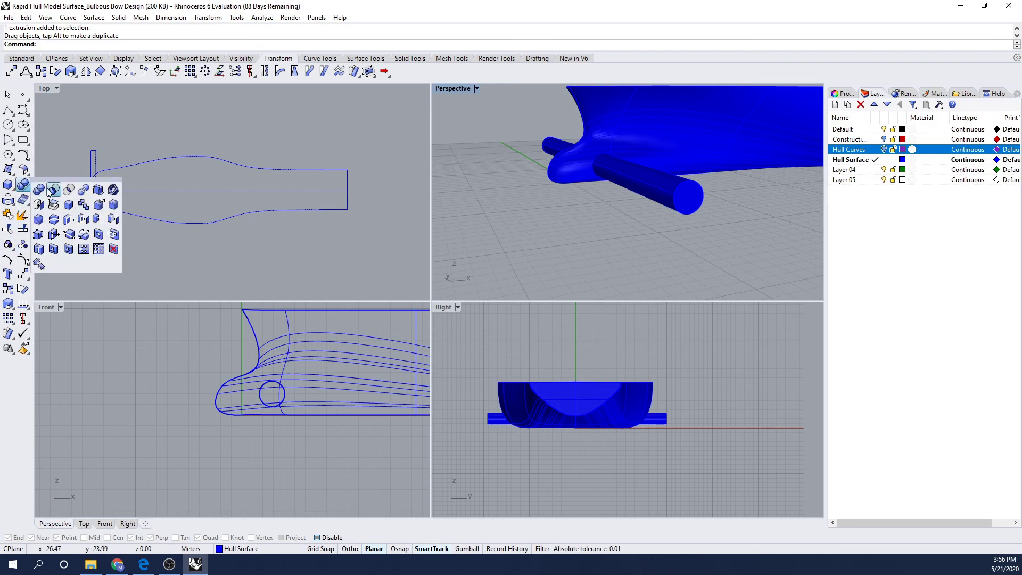
click(53, 190)
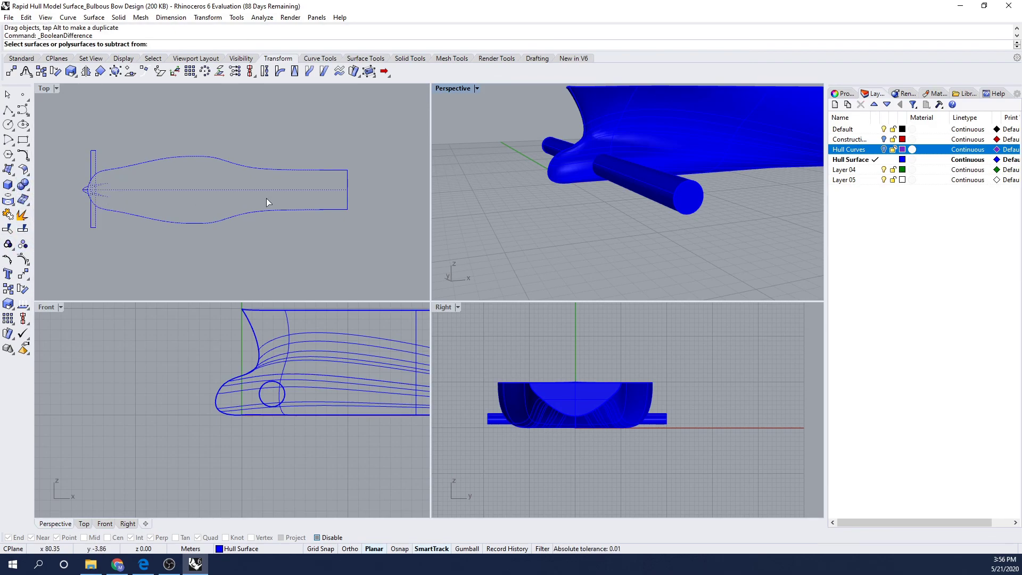
click(628, 139)
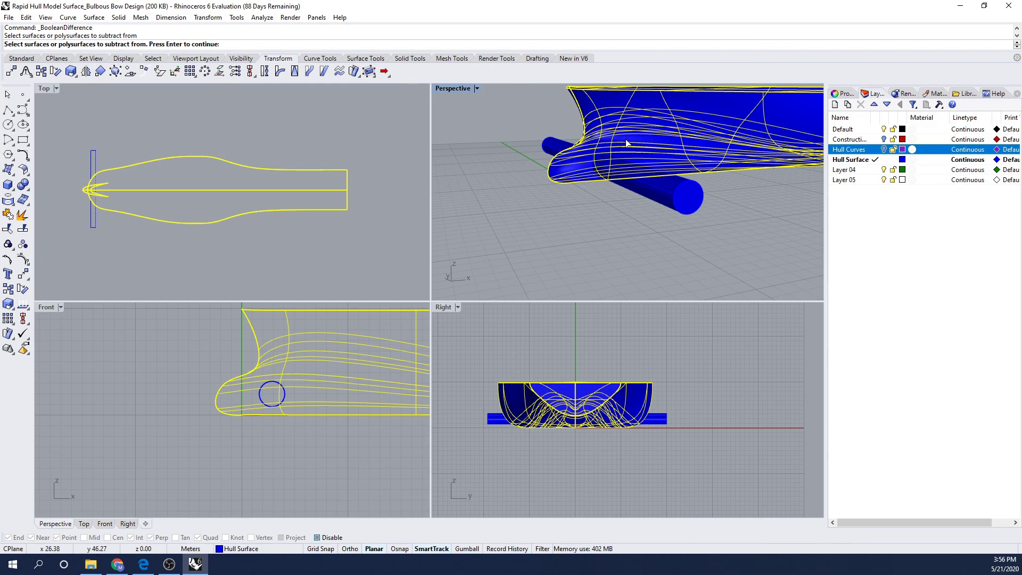
key(Return)
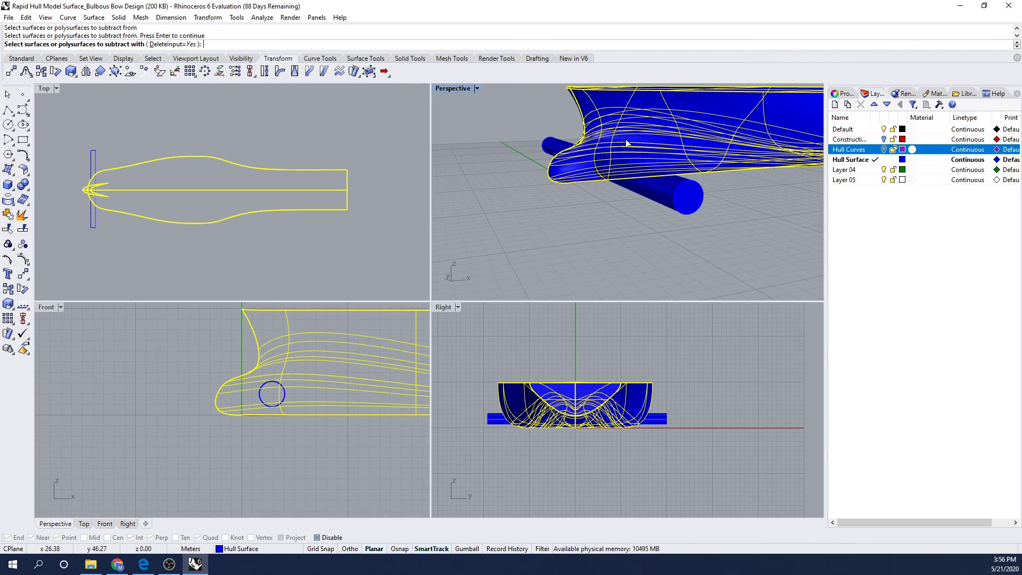
click(666, 194)
key(Return)
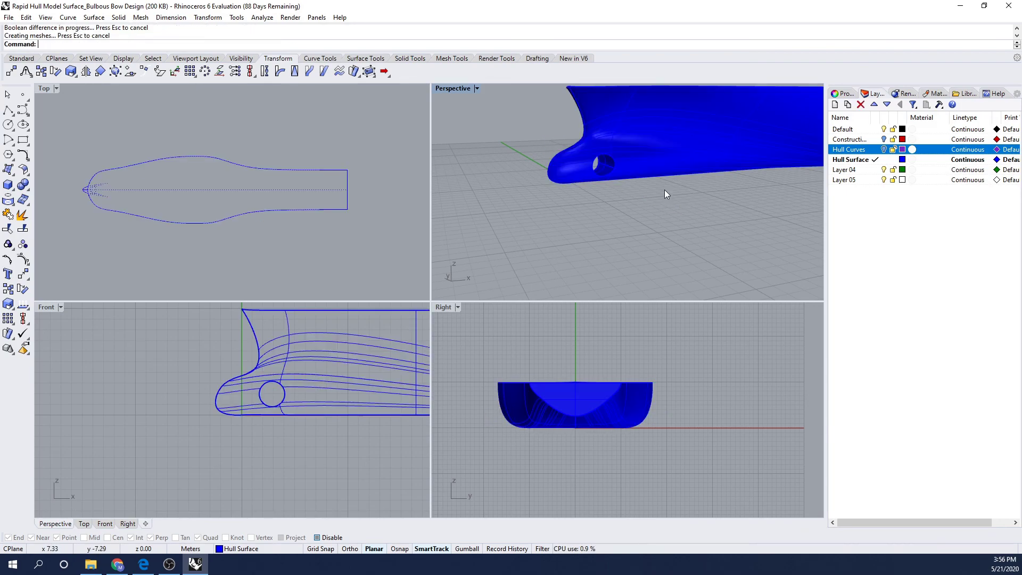
- Examine the thruster tunnel opening in the bulbous bow up close and the whole hull from other angles in perspective
scroll(610, 165, up, 5)
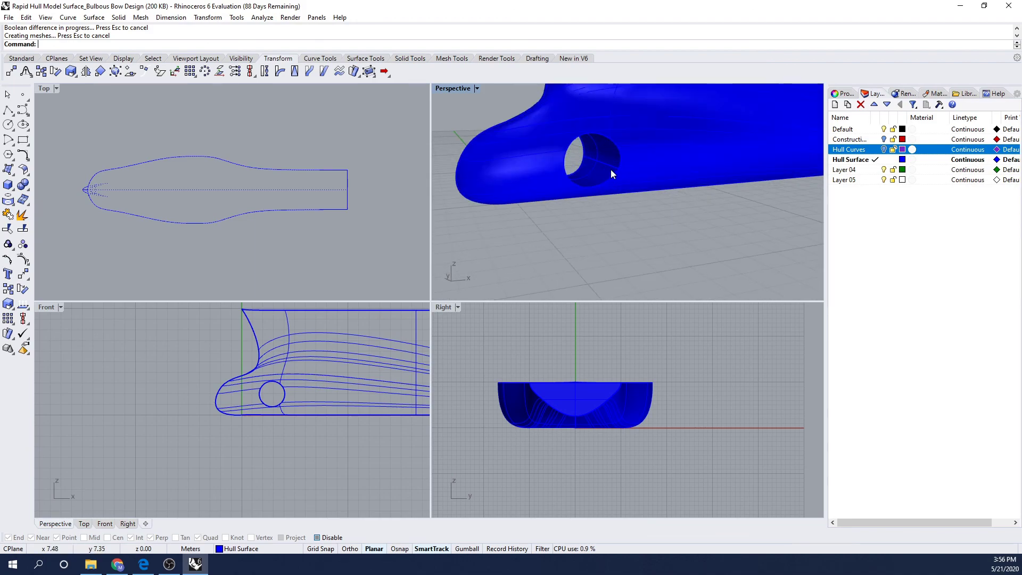
right_drag(609, 178, 725, 191)
middle_click(726, 187)
right_drag(622, 190, 621, 256)
scroll(568, 222, down, 5)
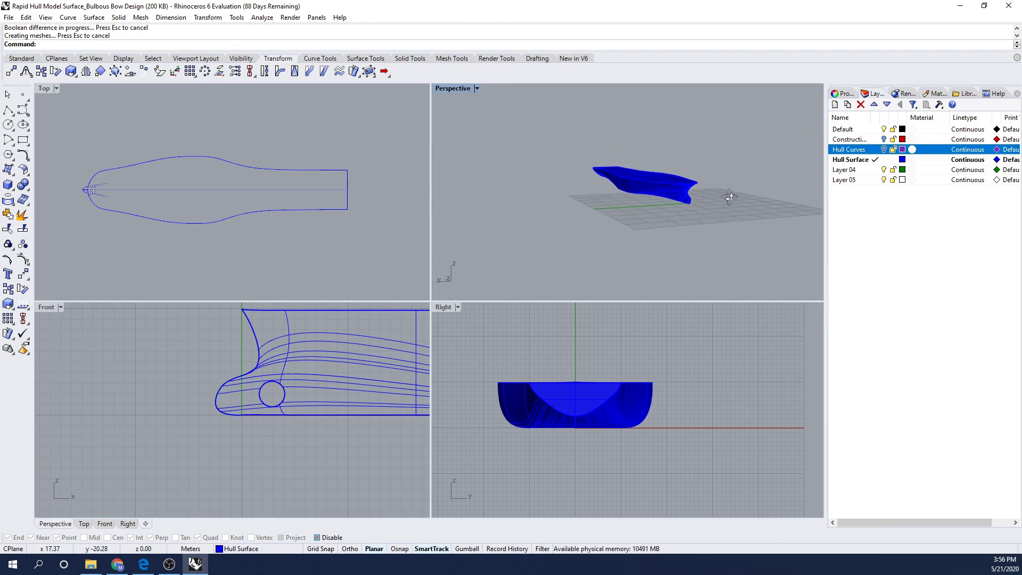